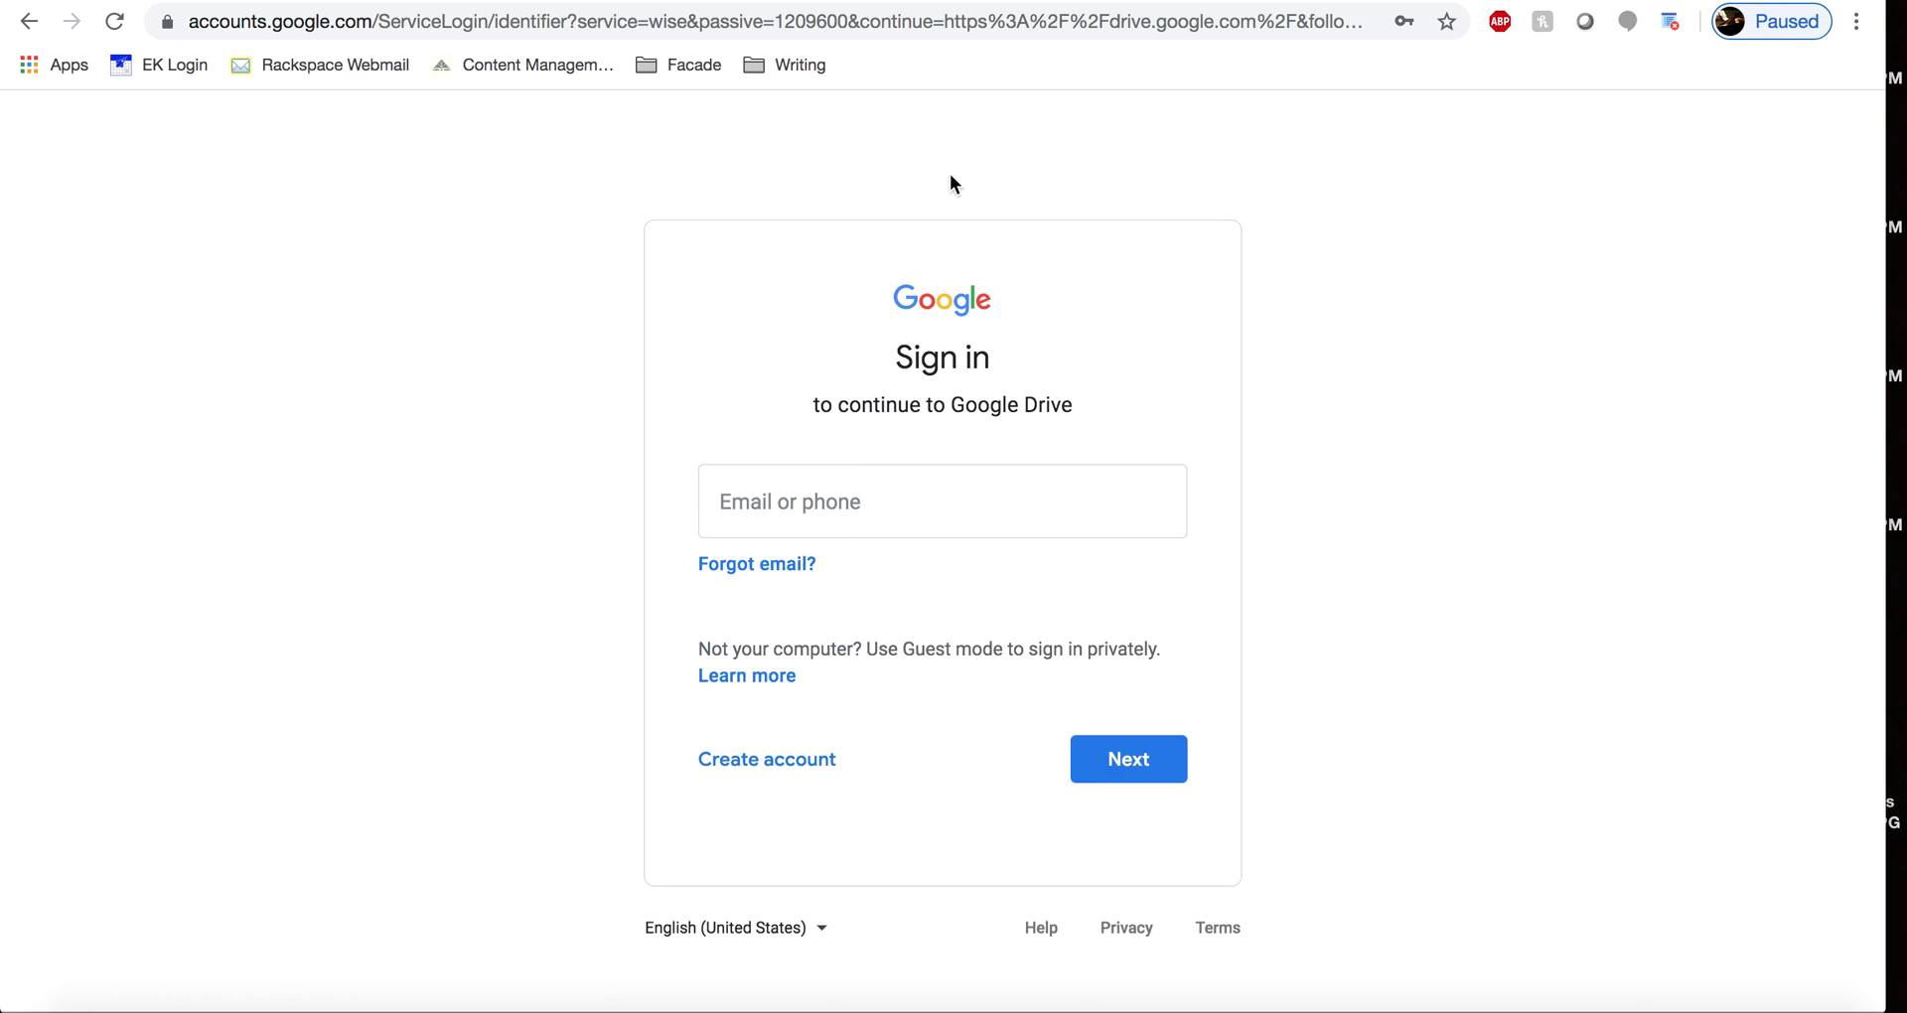
- Sign in with the account e-mail and password to reach My Drive
click(752, 776)
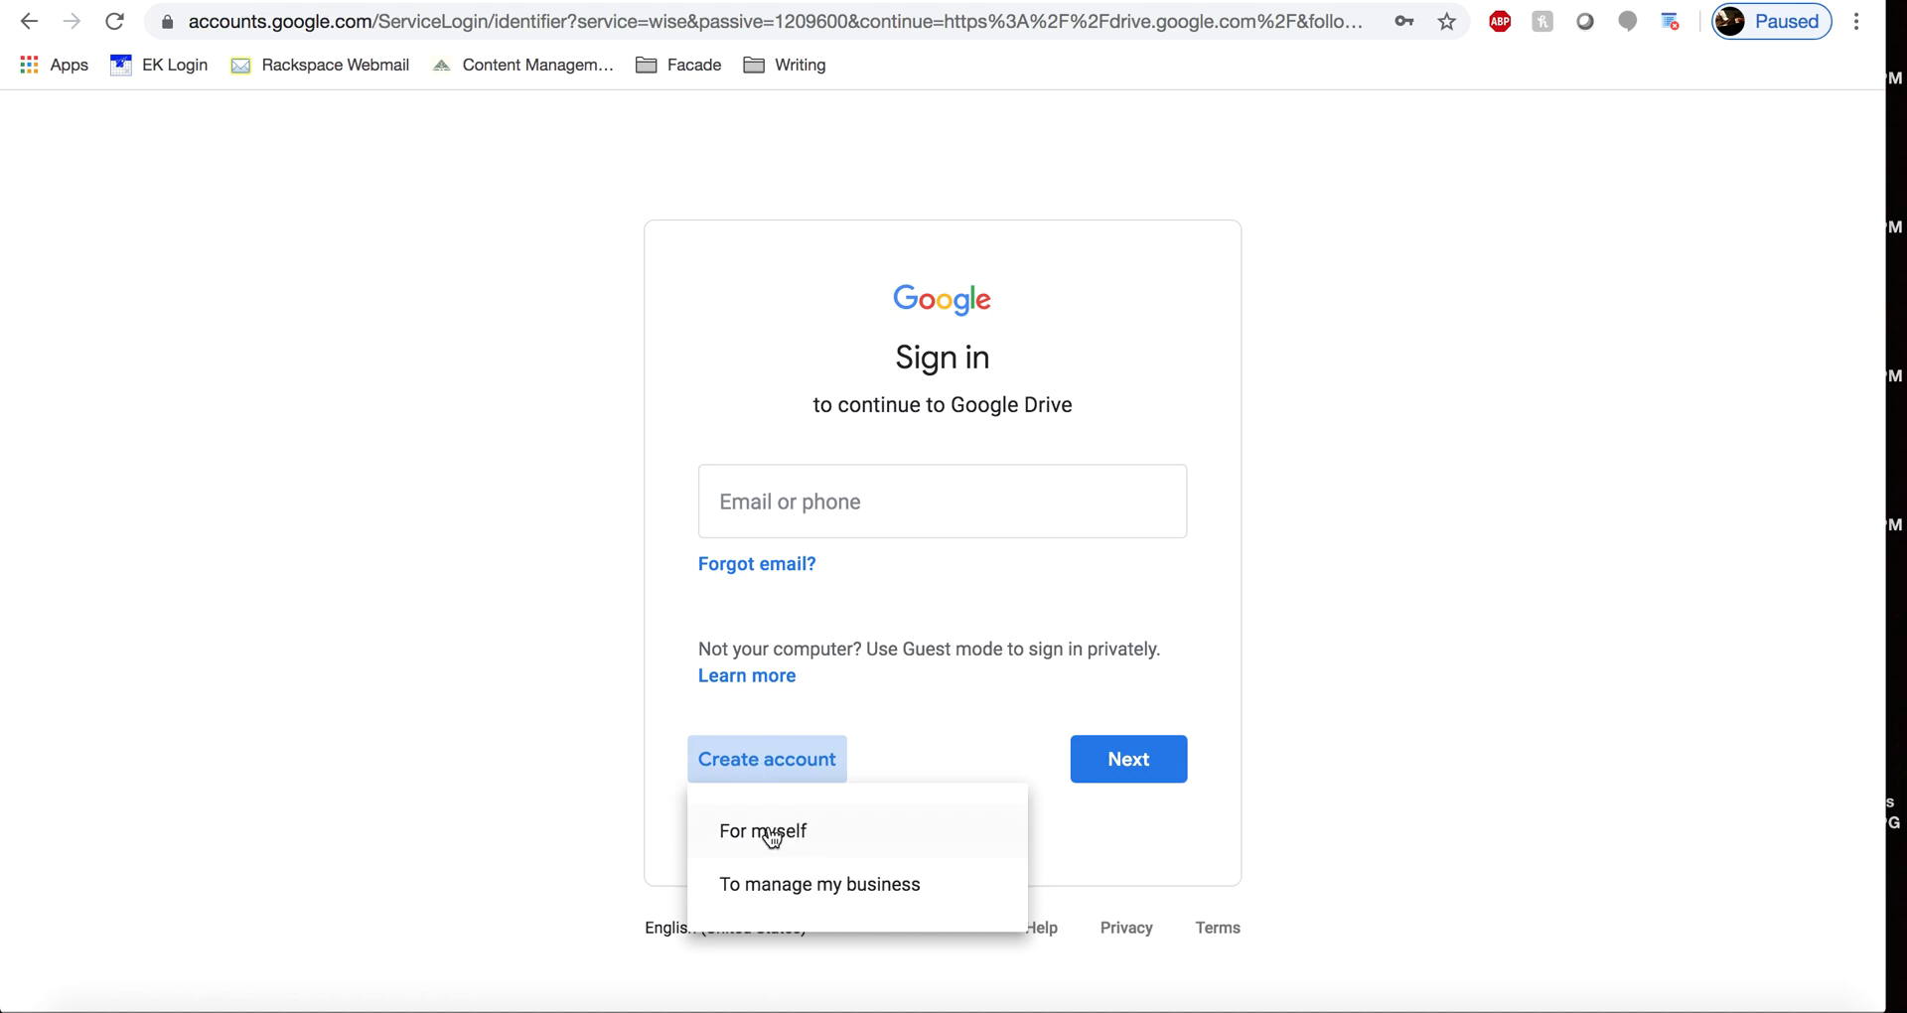
click(650, 672)
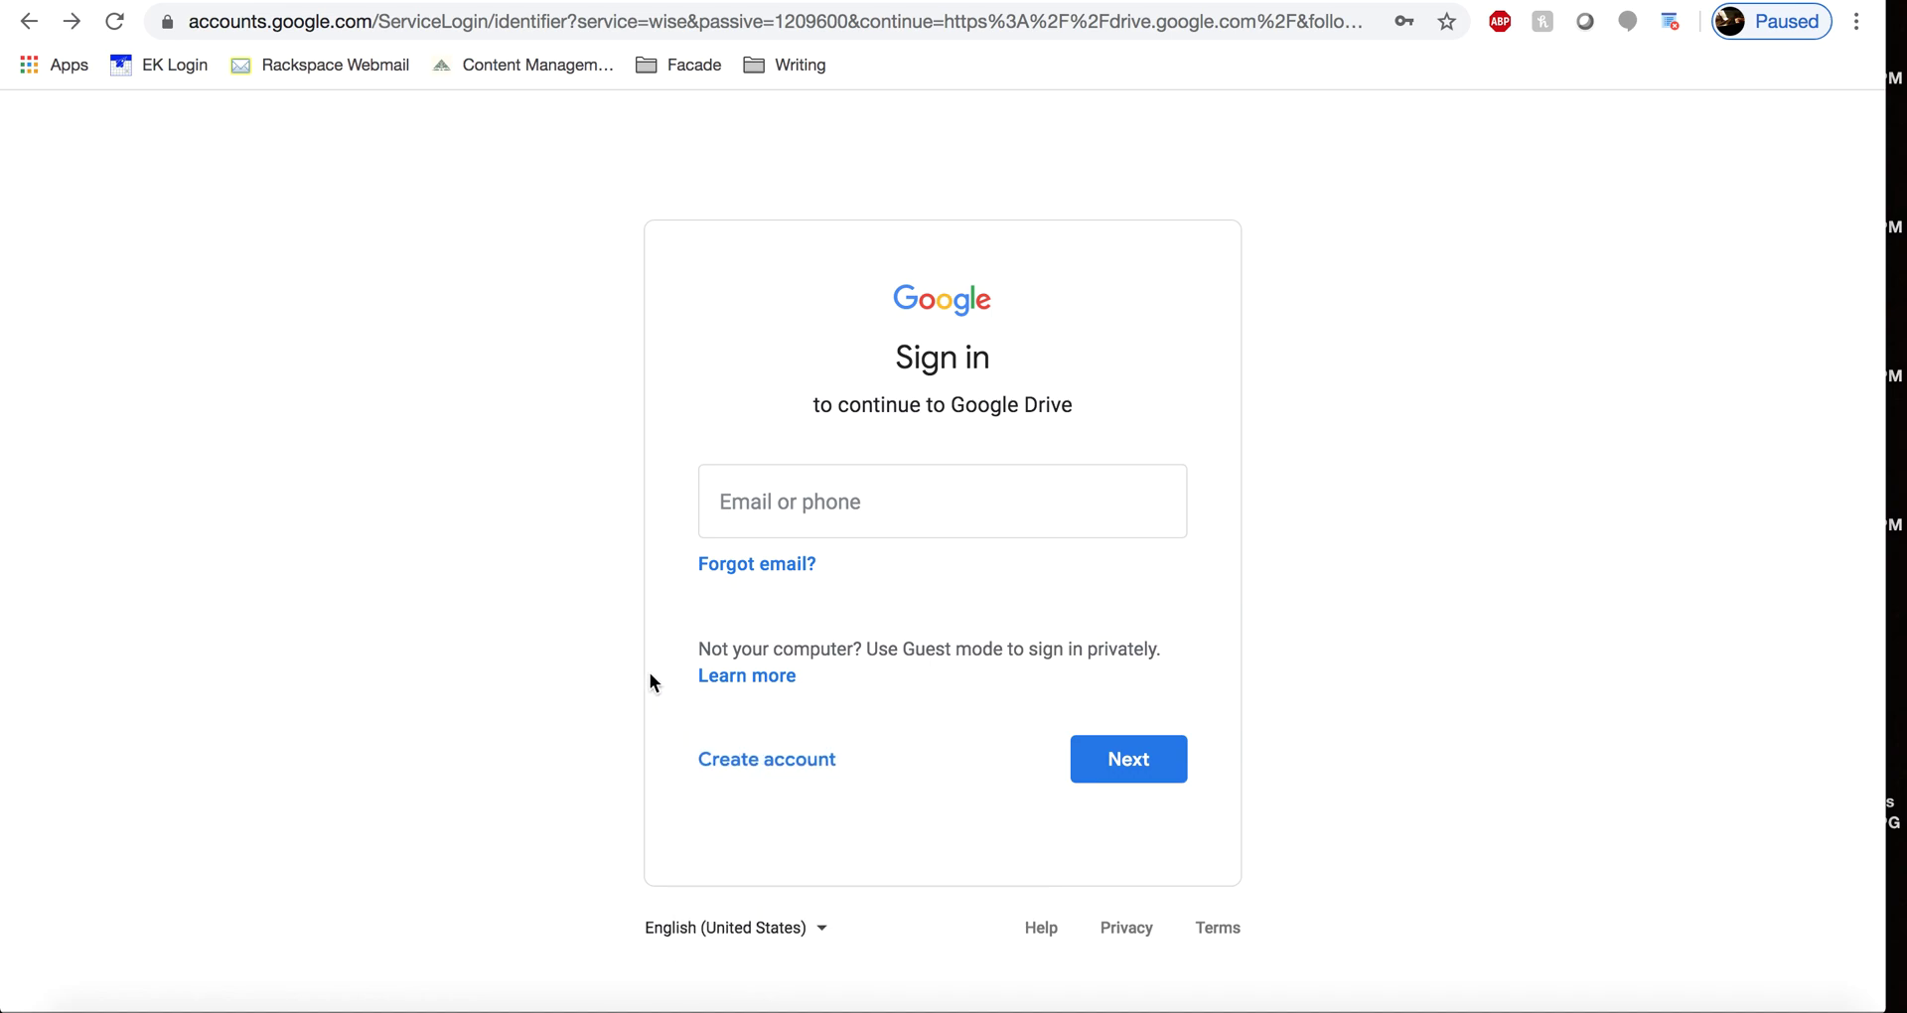
click(895, 512)
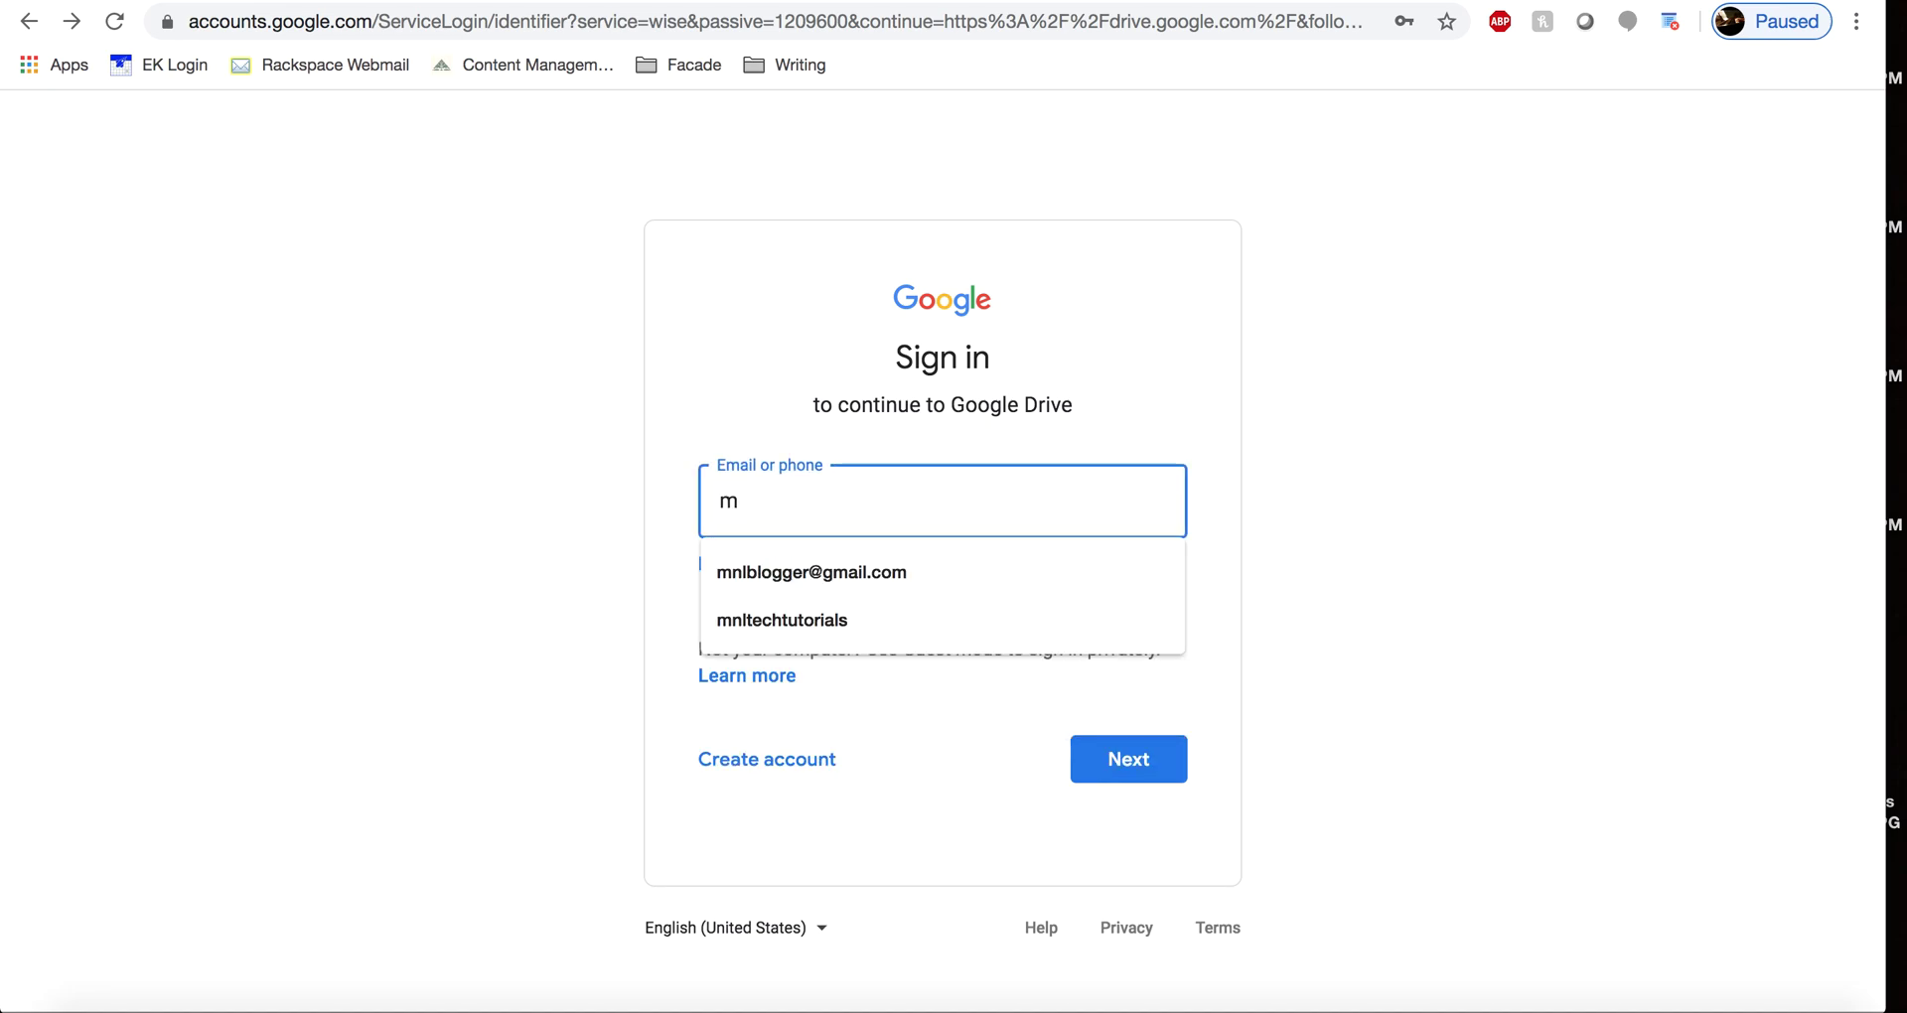
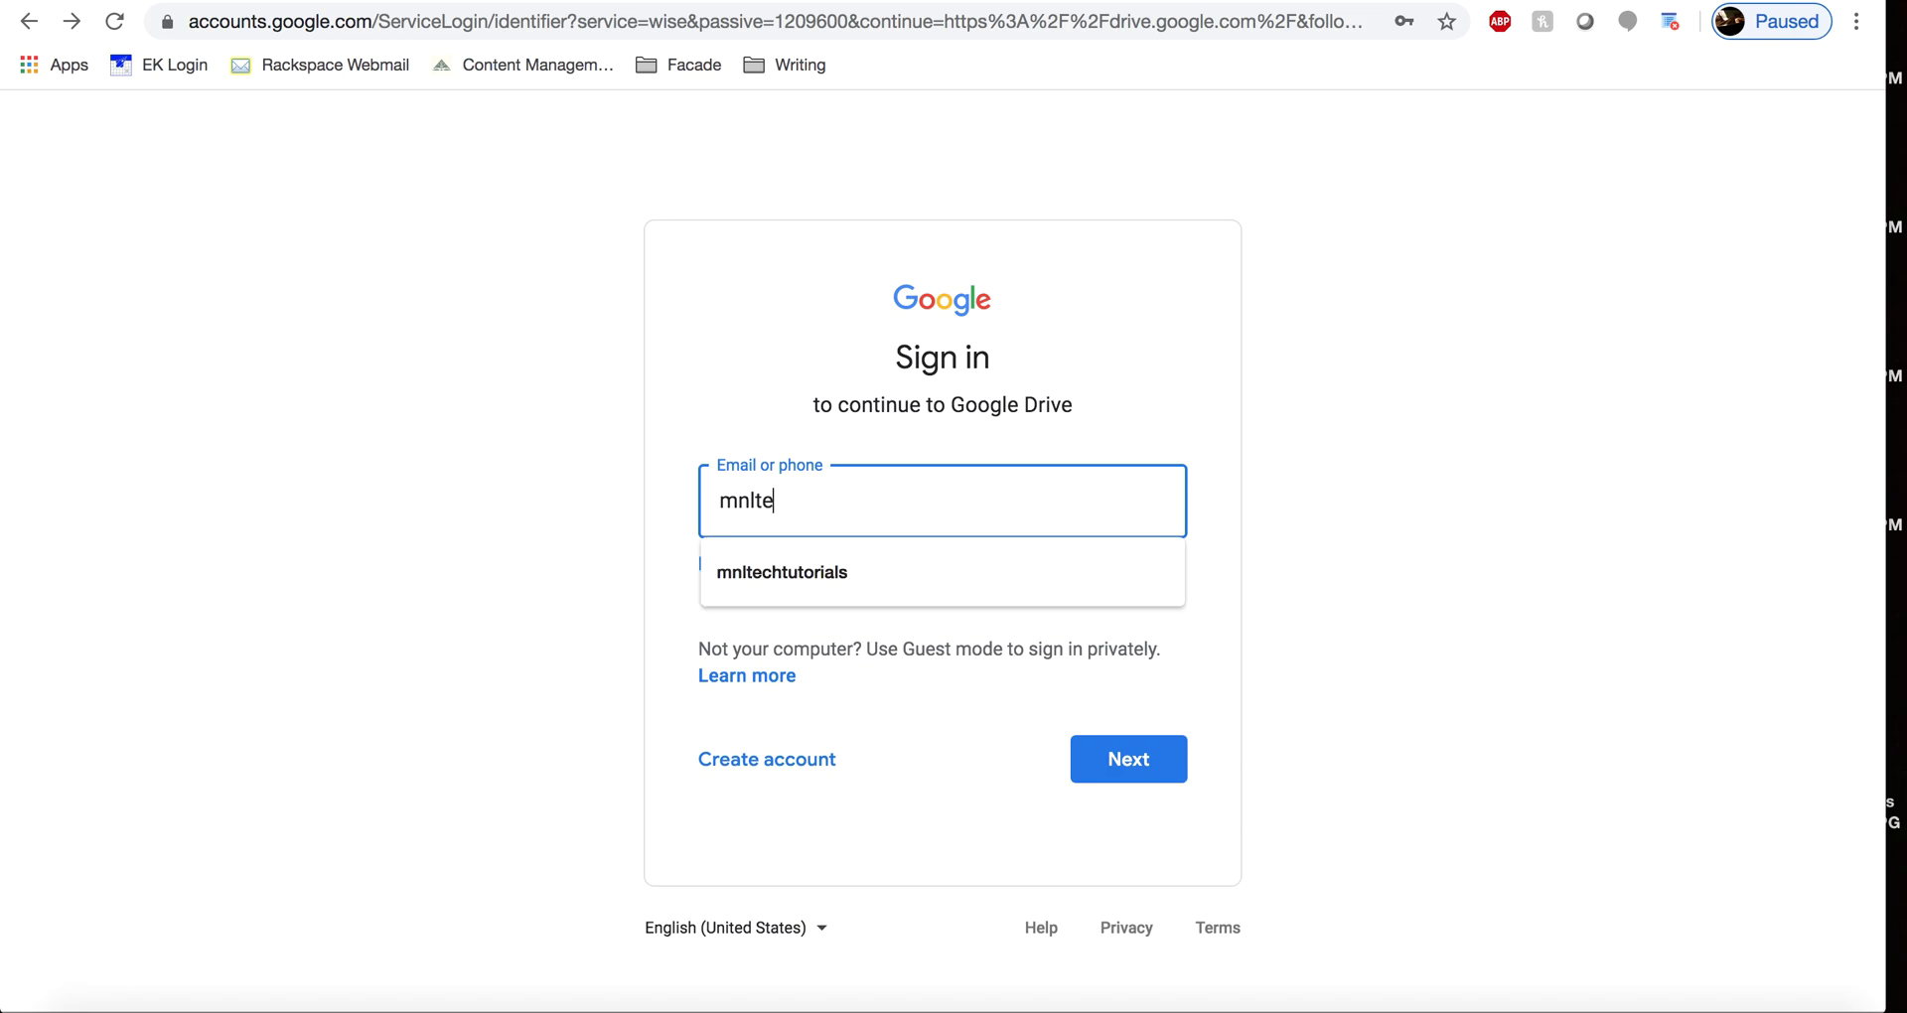
key(Return)
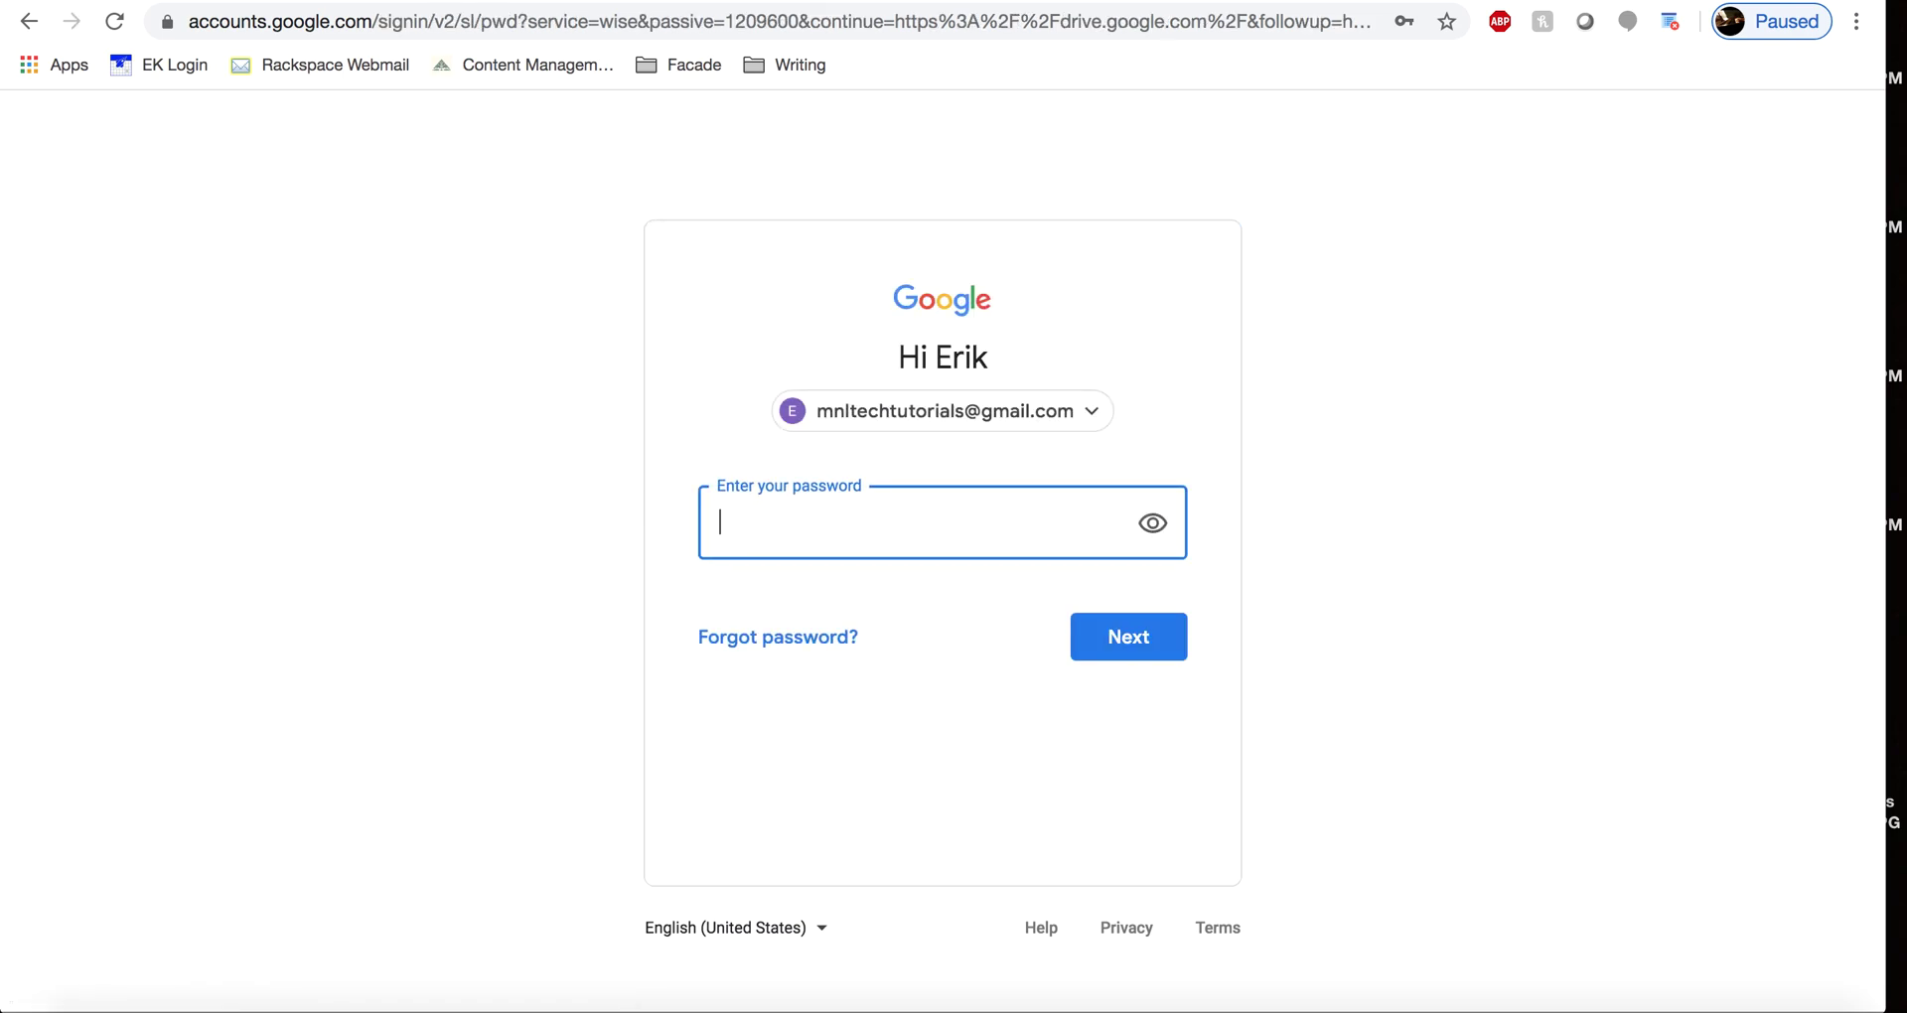
text(••••••••)
key(Return)
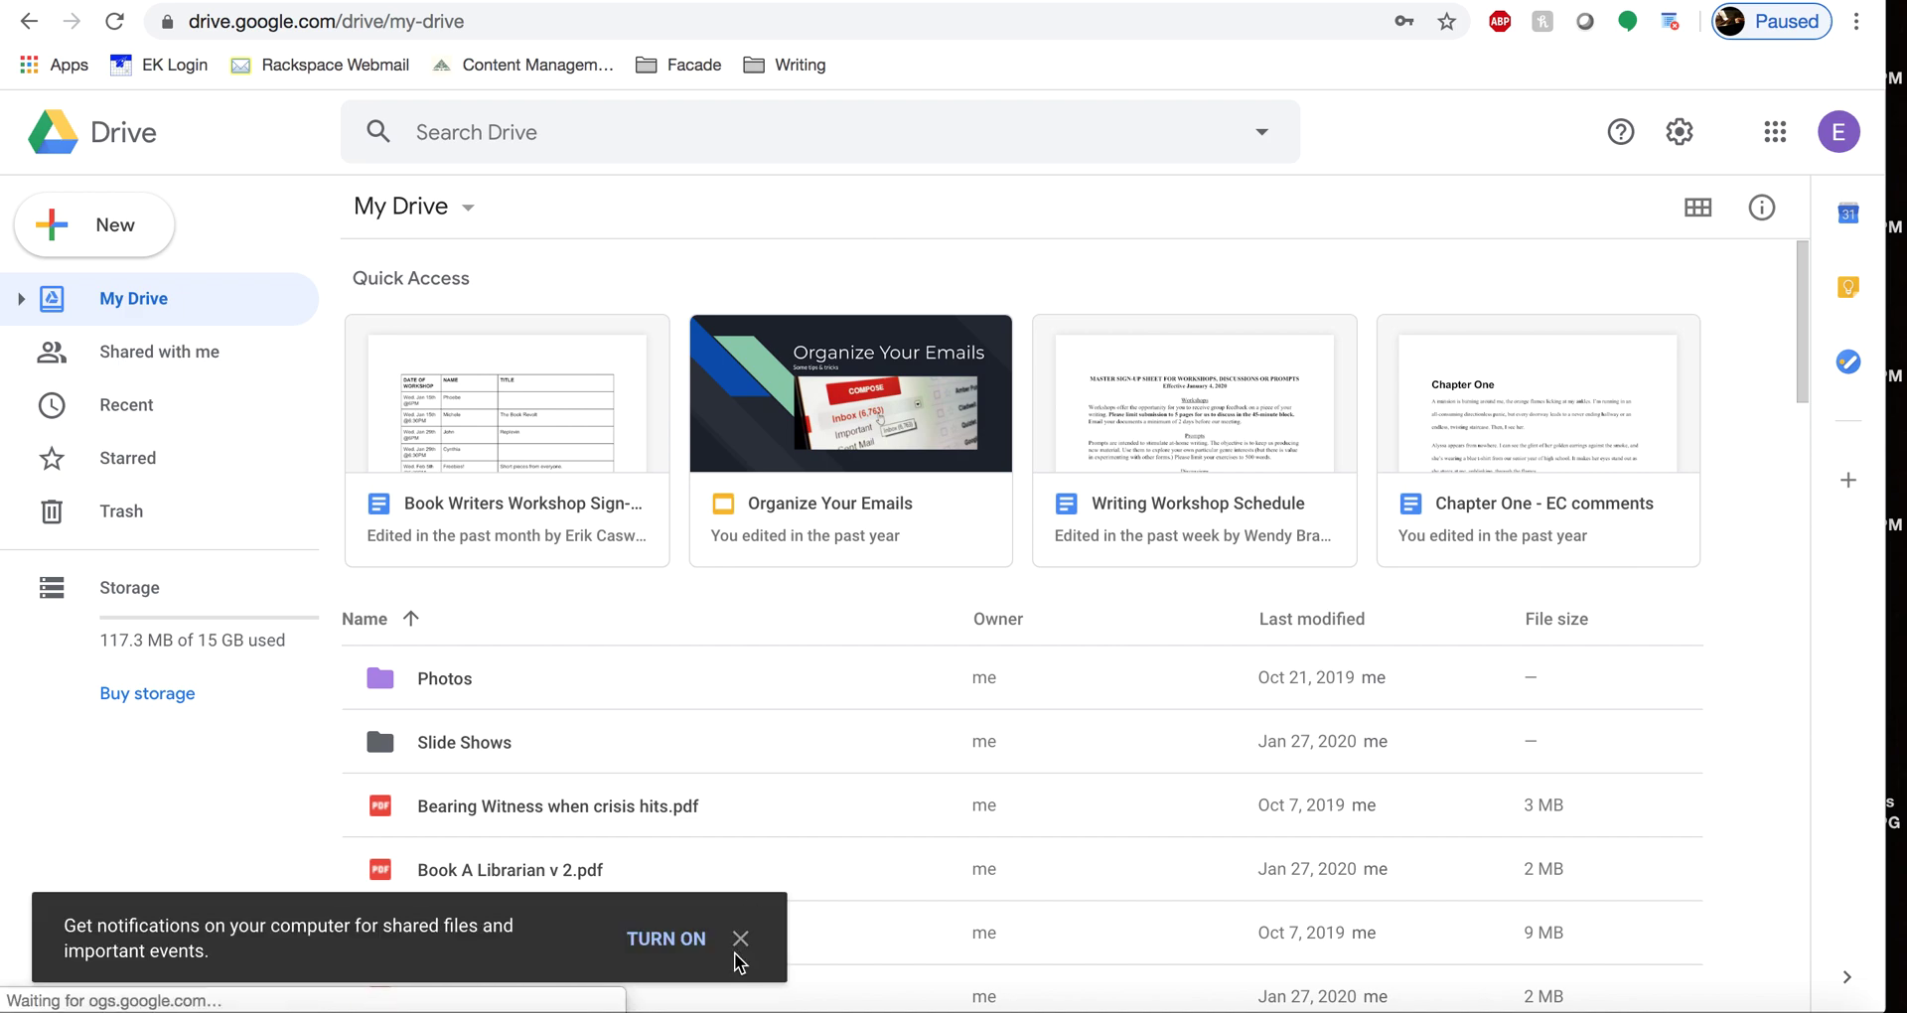
- Close the notifications prompt and narrow the browser to reveal the desktop screenshot file
click(740, 939)
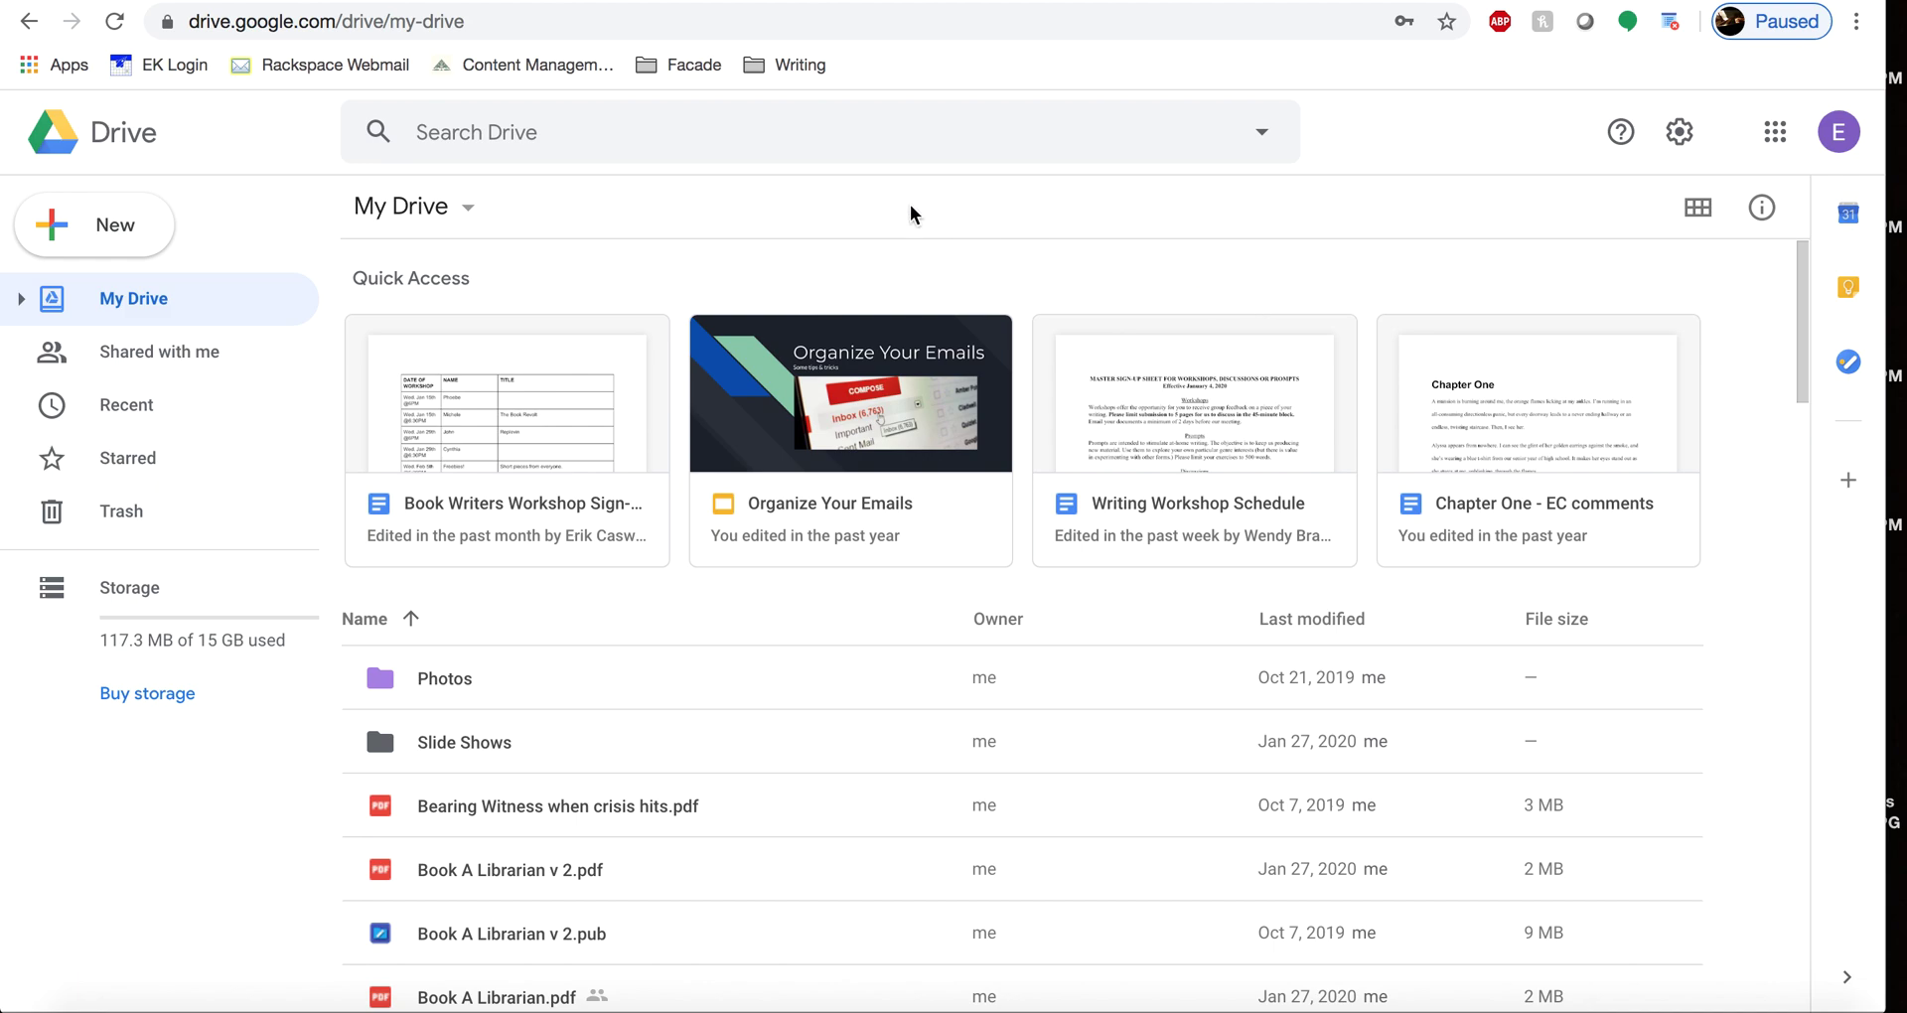
mouse_move(1884, 131)
mouse_down()
mouse_move(1748, 129)
mouse_move(1889, 118)
mouse_up()
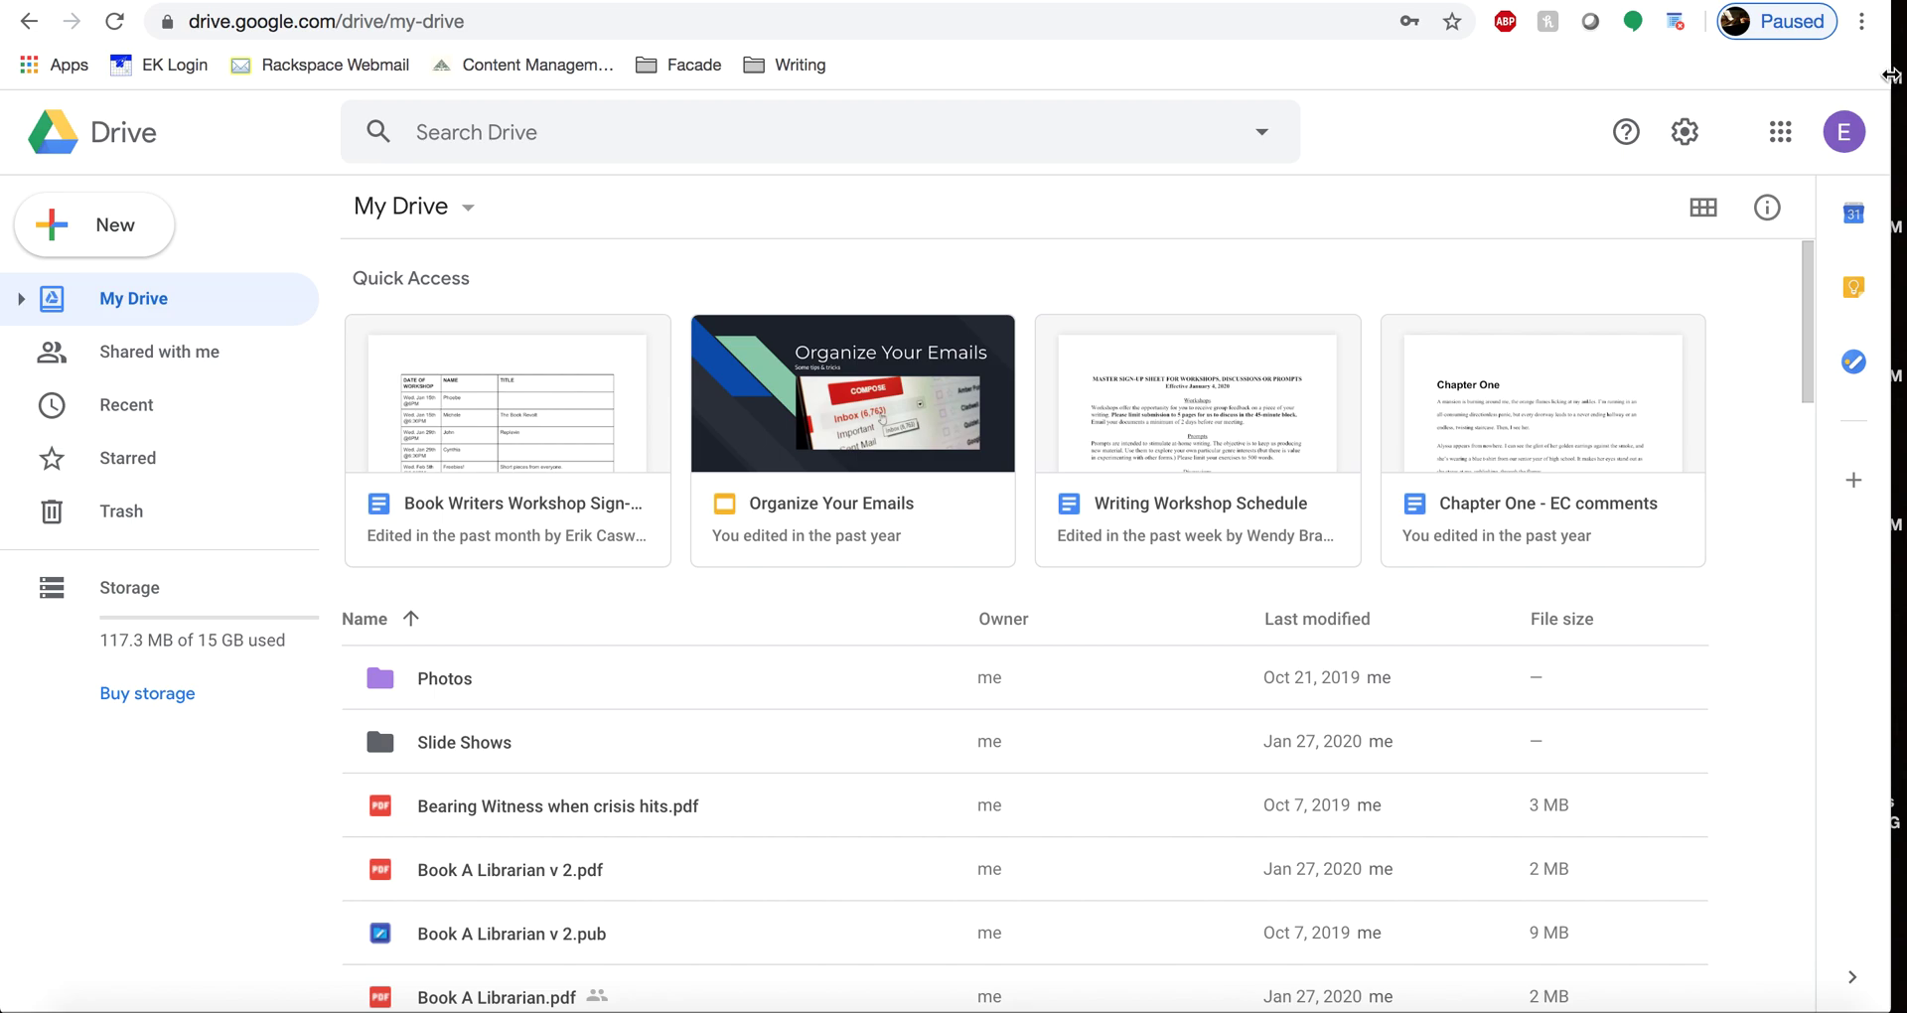
drag(1890, 74, 1820, 106)
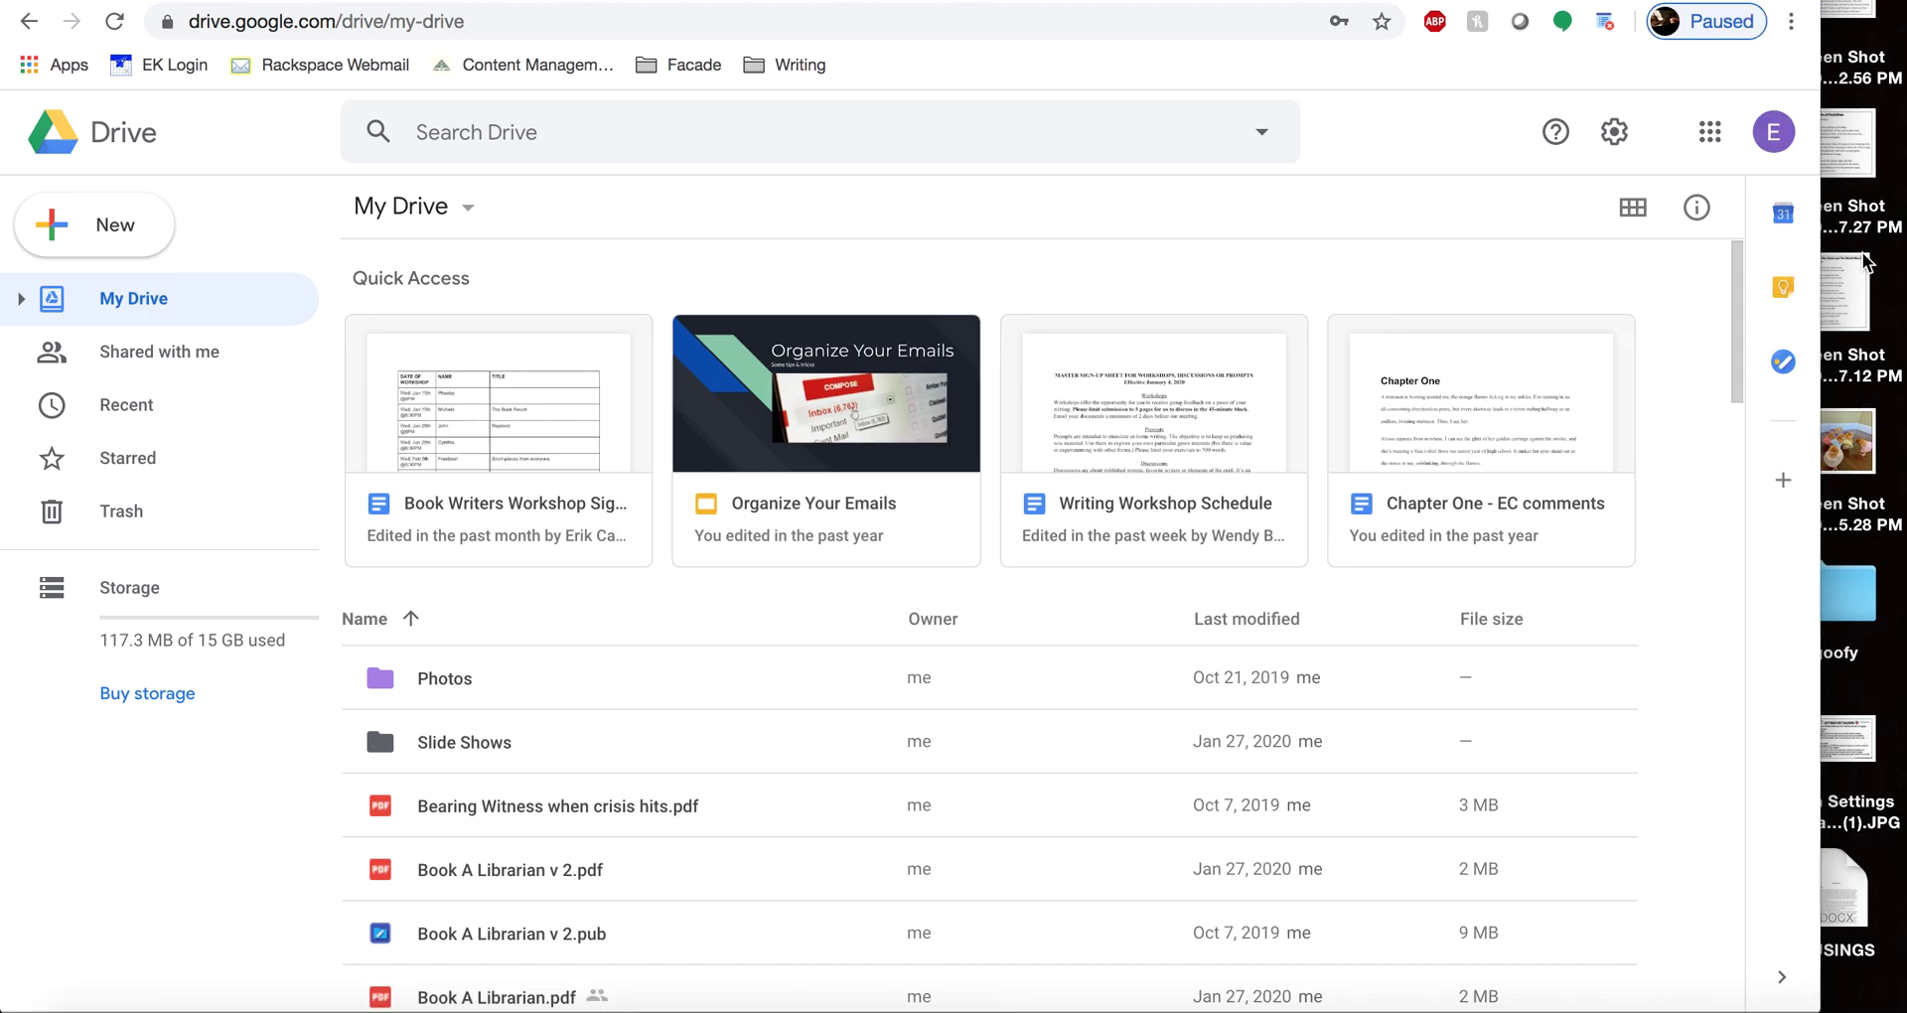
click(1862, 159)
- Upload 'Screen Shot 2020-04-07 at 12.37.27 PM' into My Drive, then widen the browser again
drag(1862, 163, 922, 696)
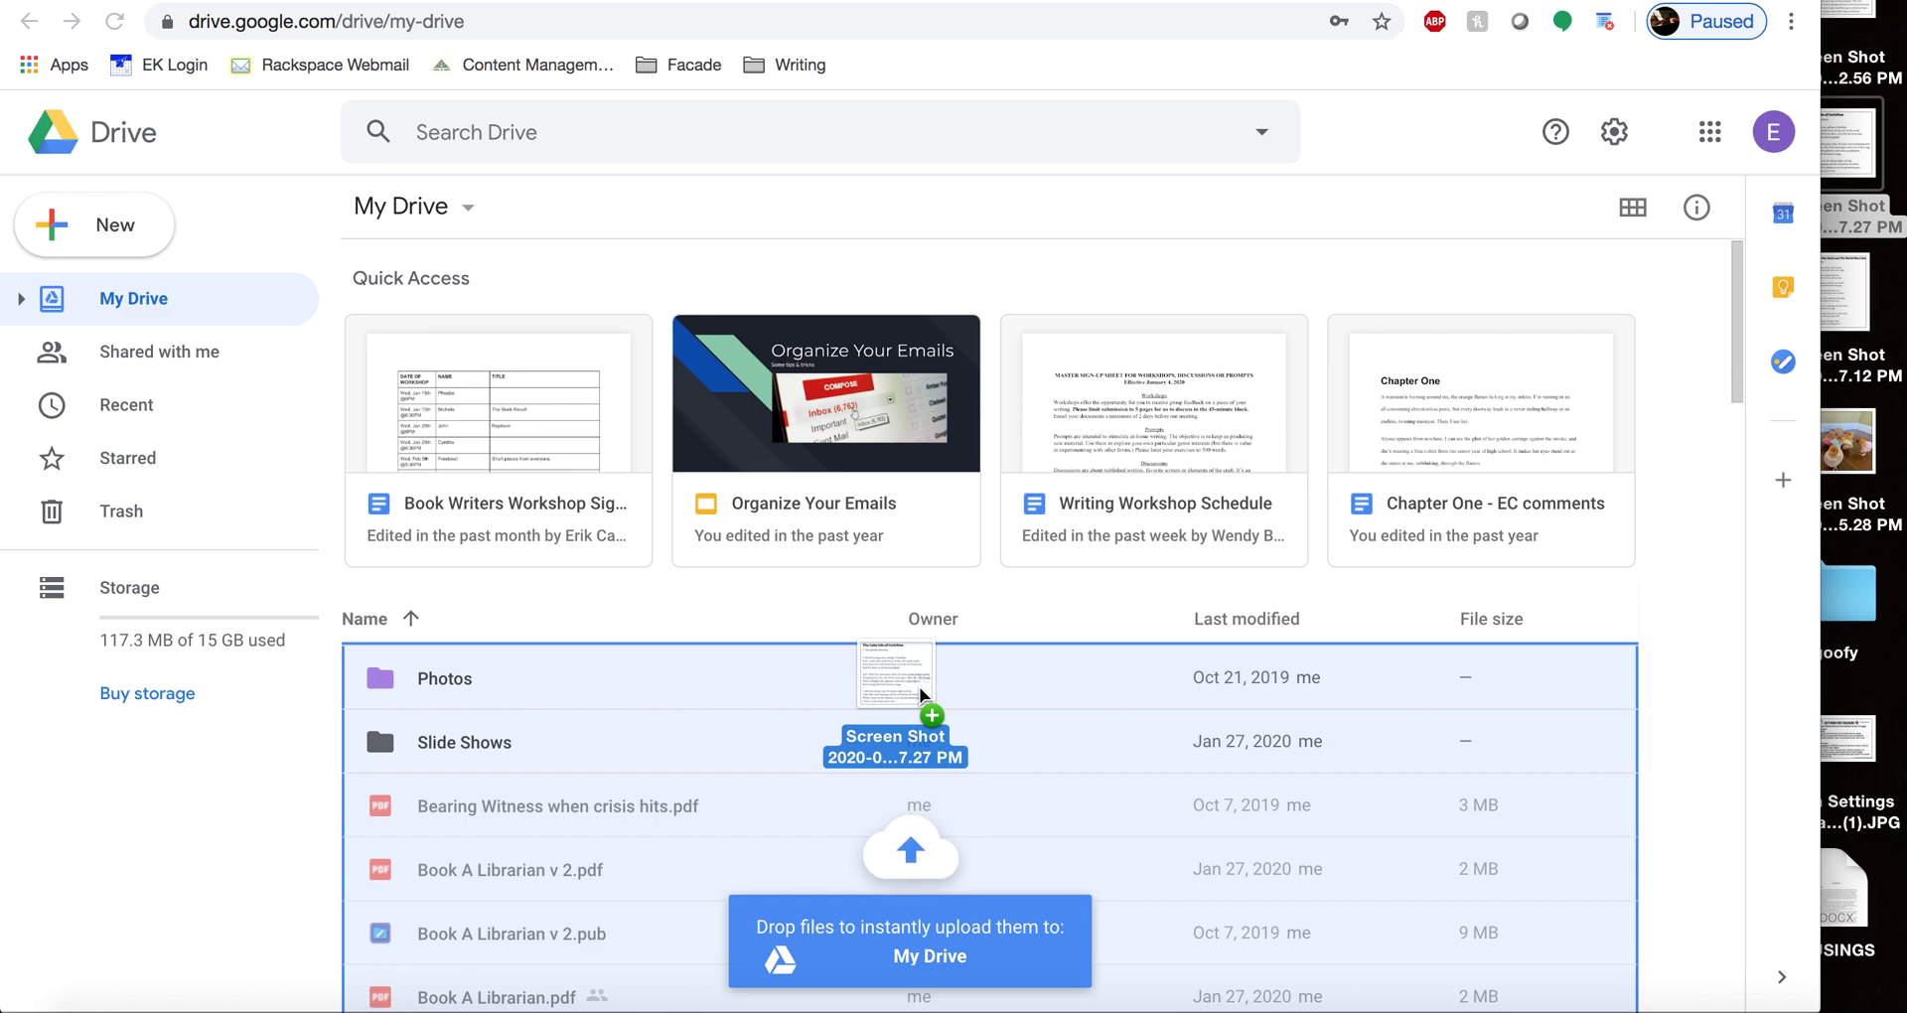
drag(922, 694, 822, 841)
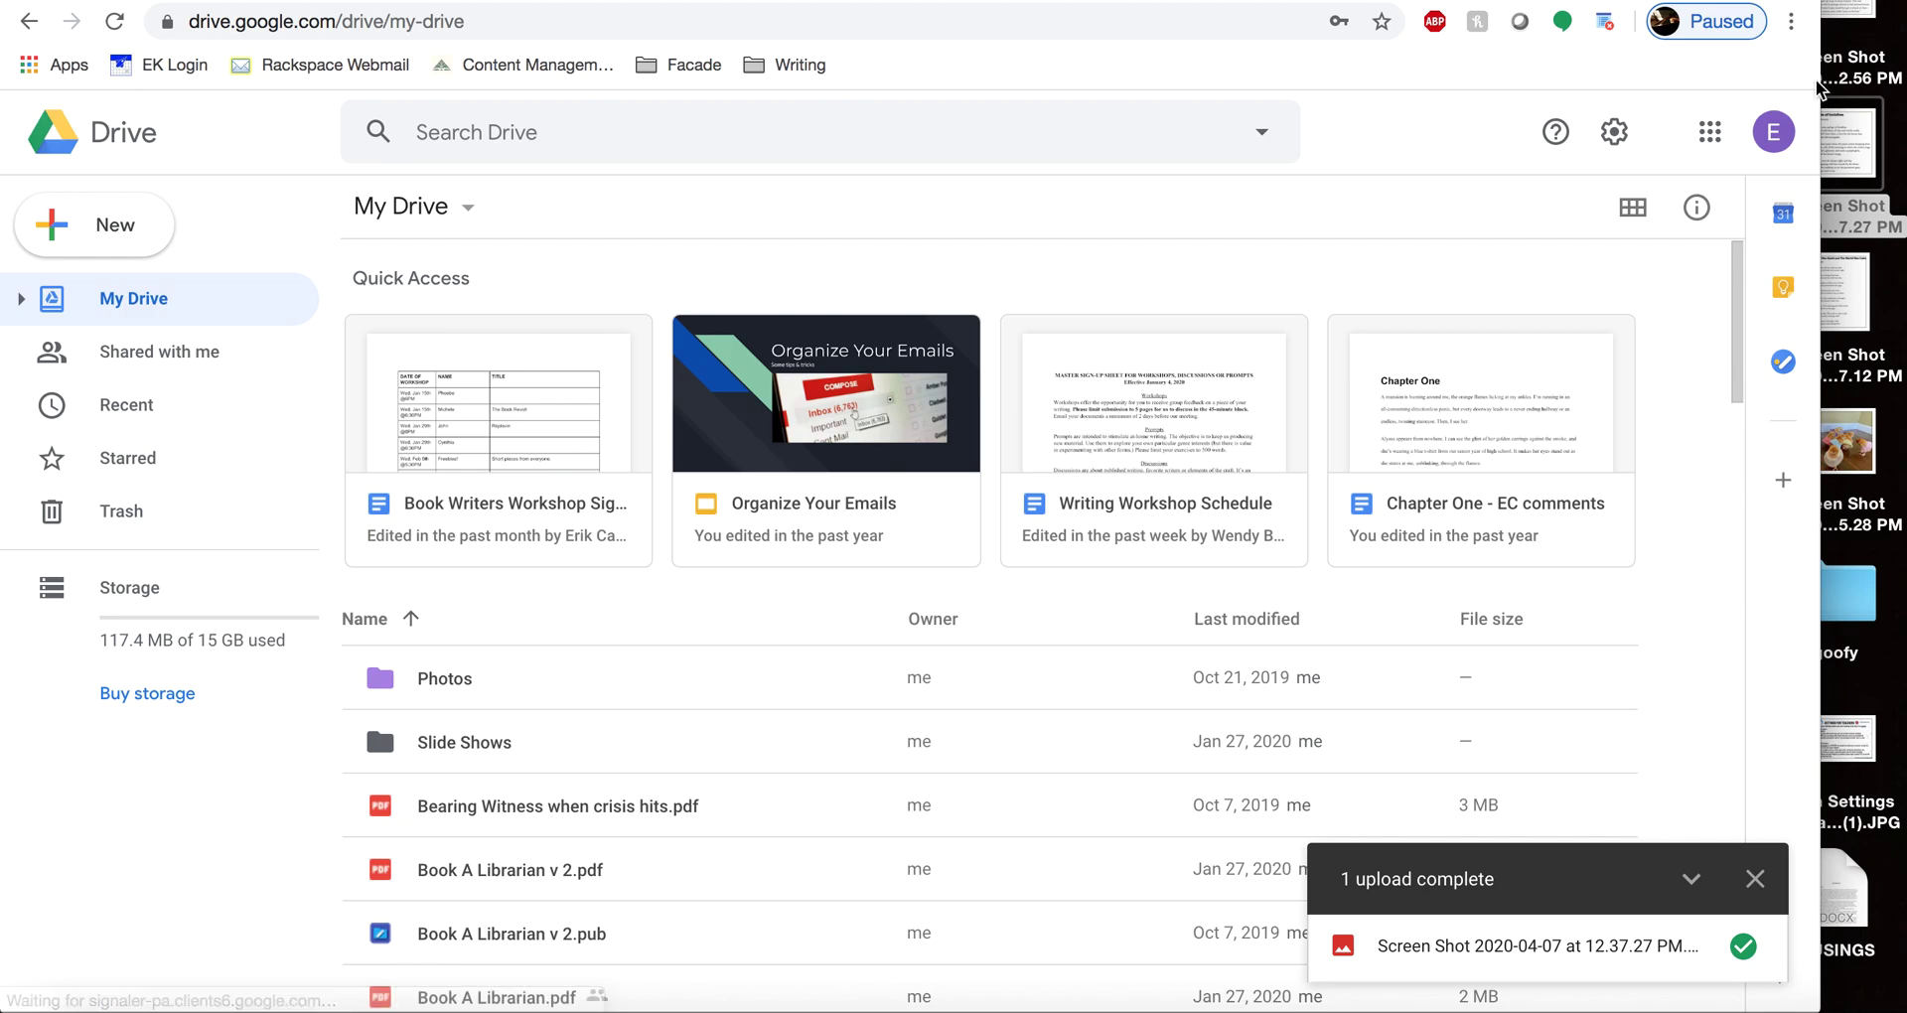
drag(1821, 80, 1905, 76)
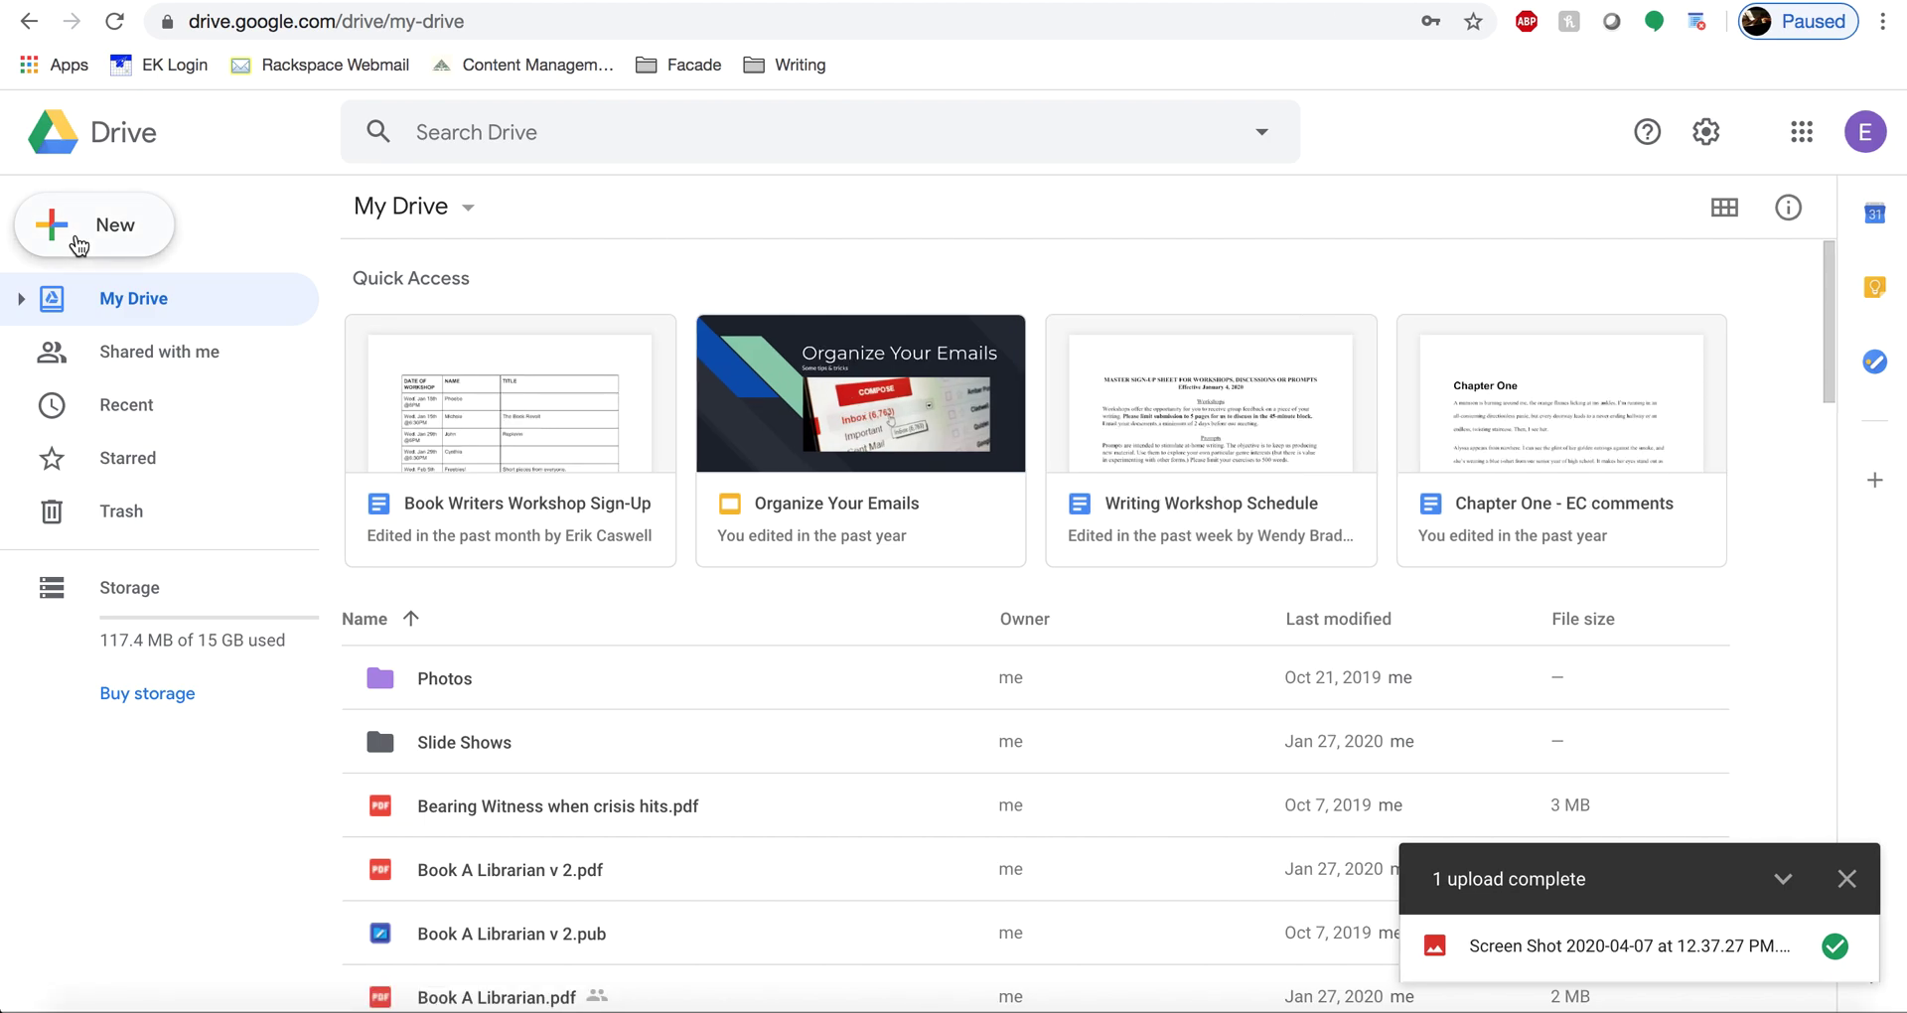
- Create a new folder named 'Slideshows' in My Drive
click(90, 227)
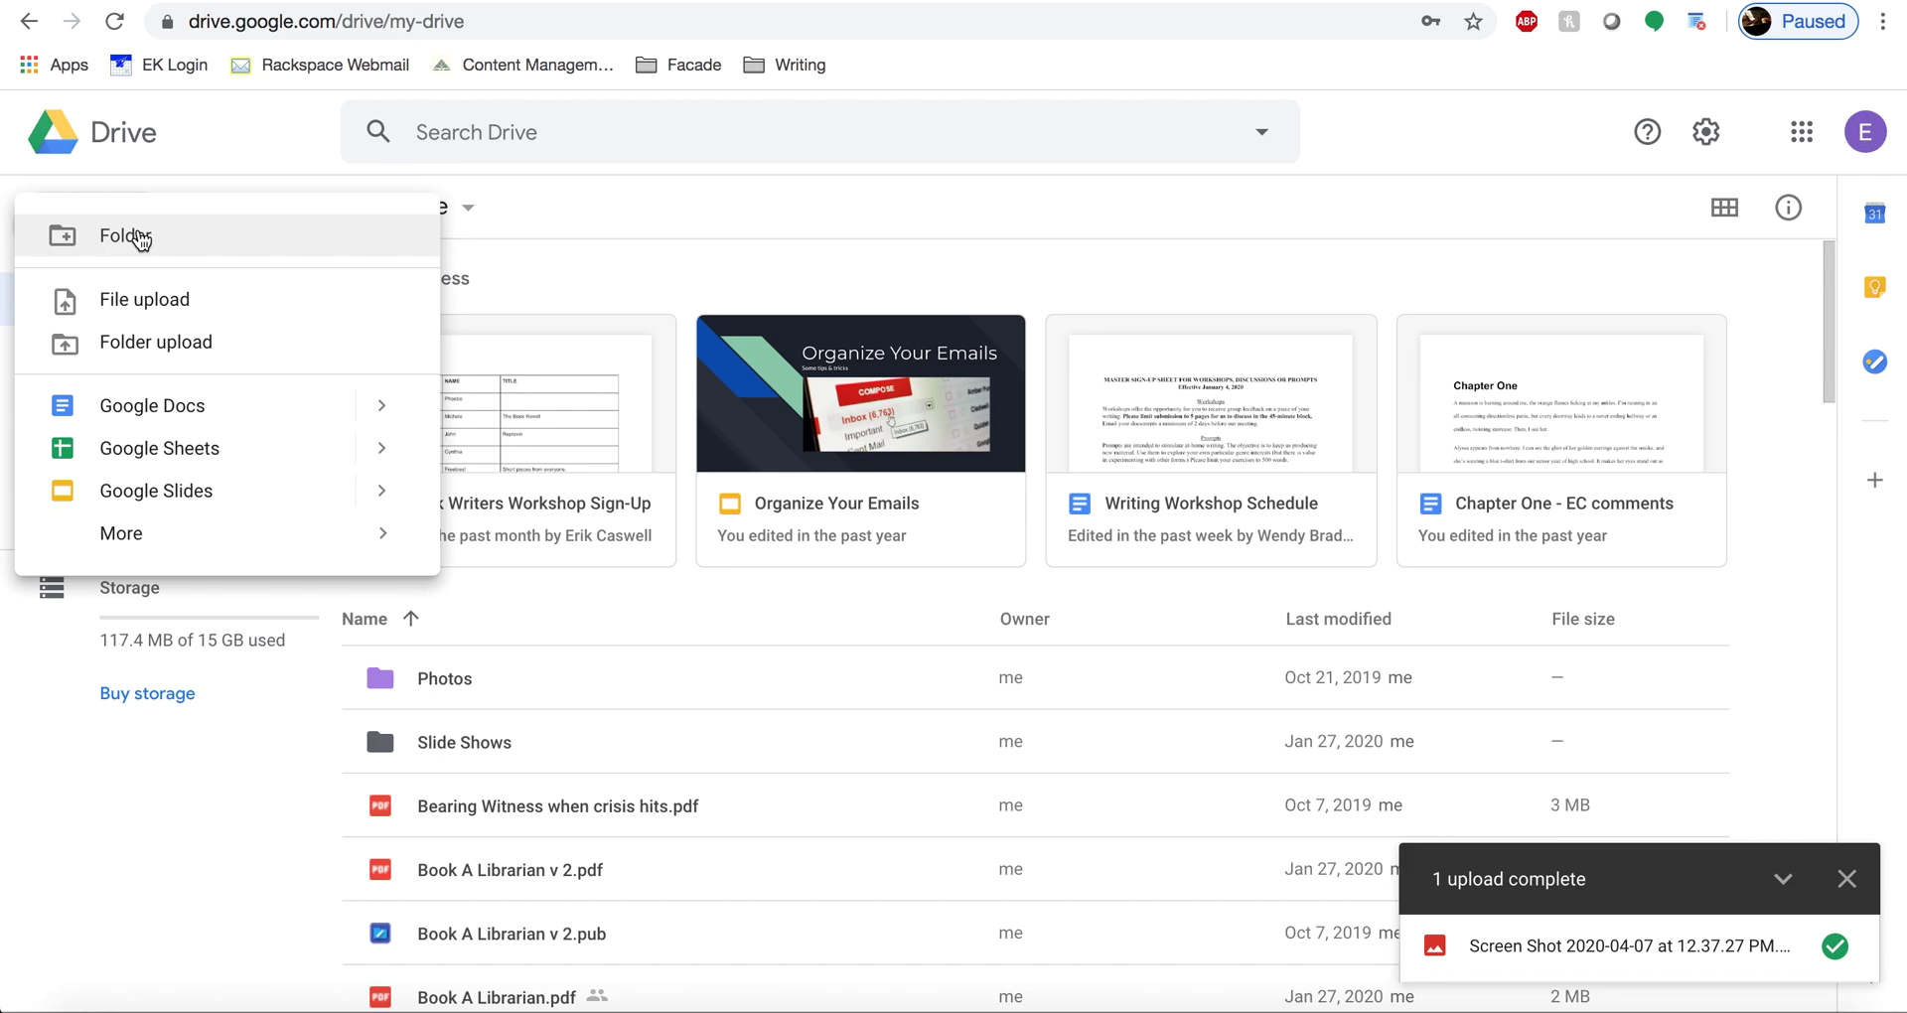
click(141, 238)
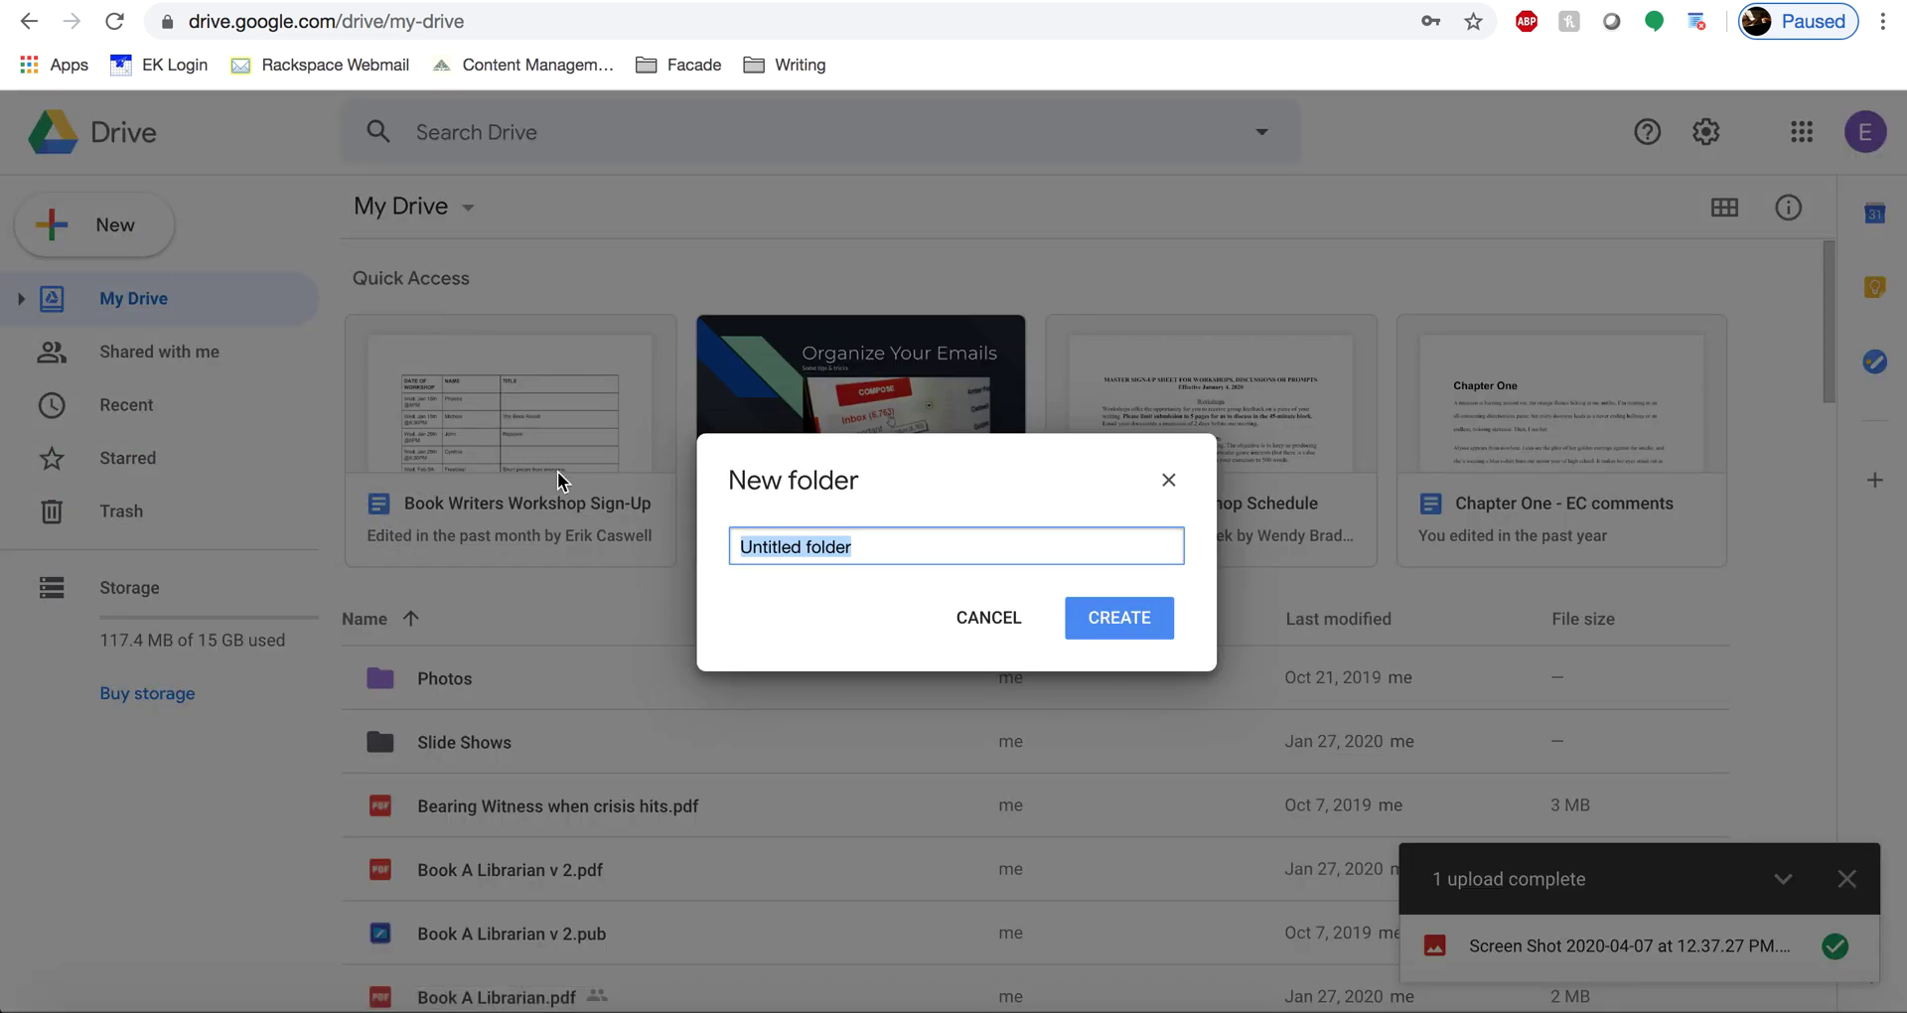
text(Slideshows)
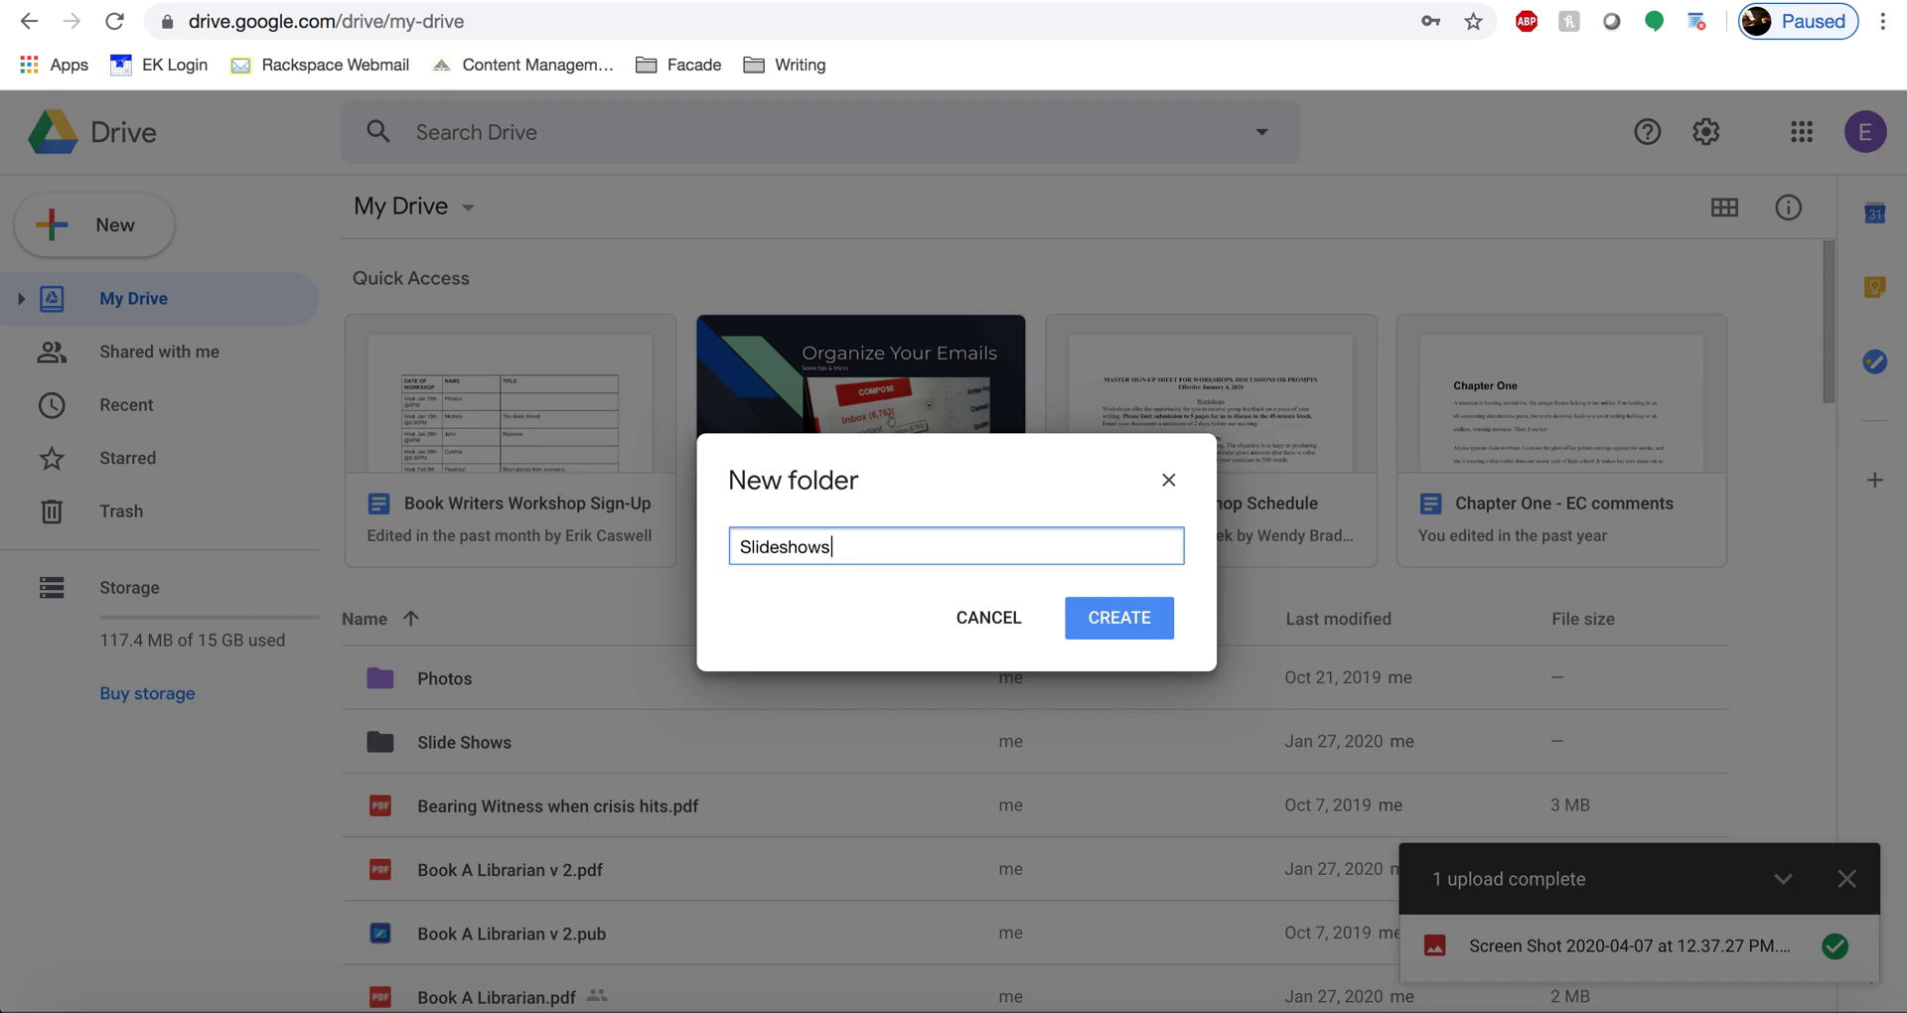
key(Return)
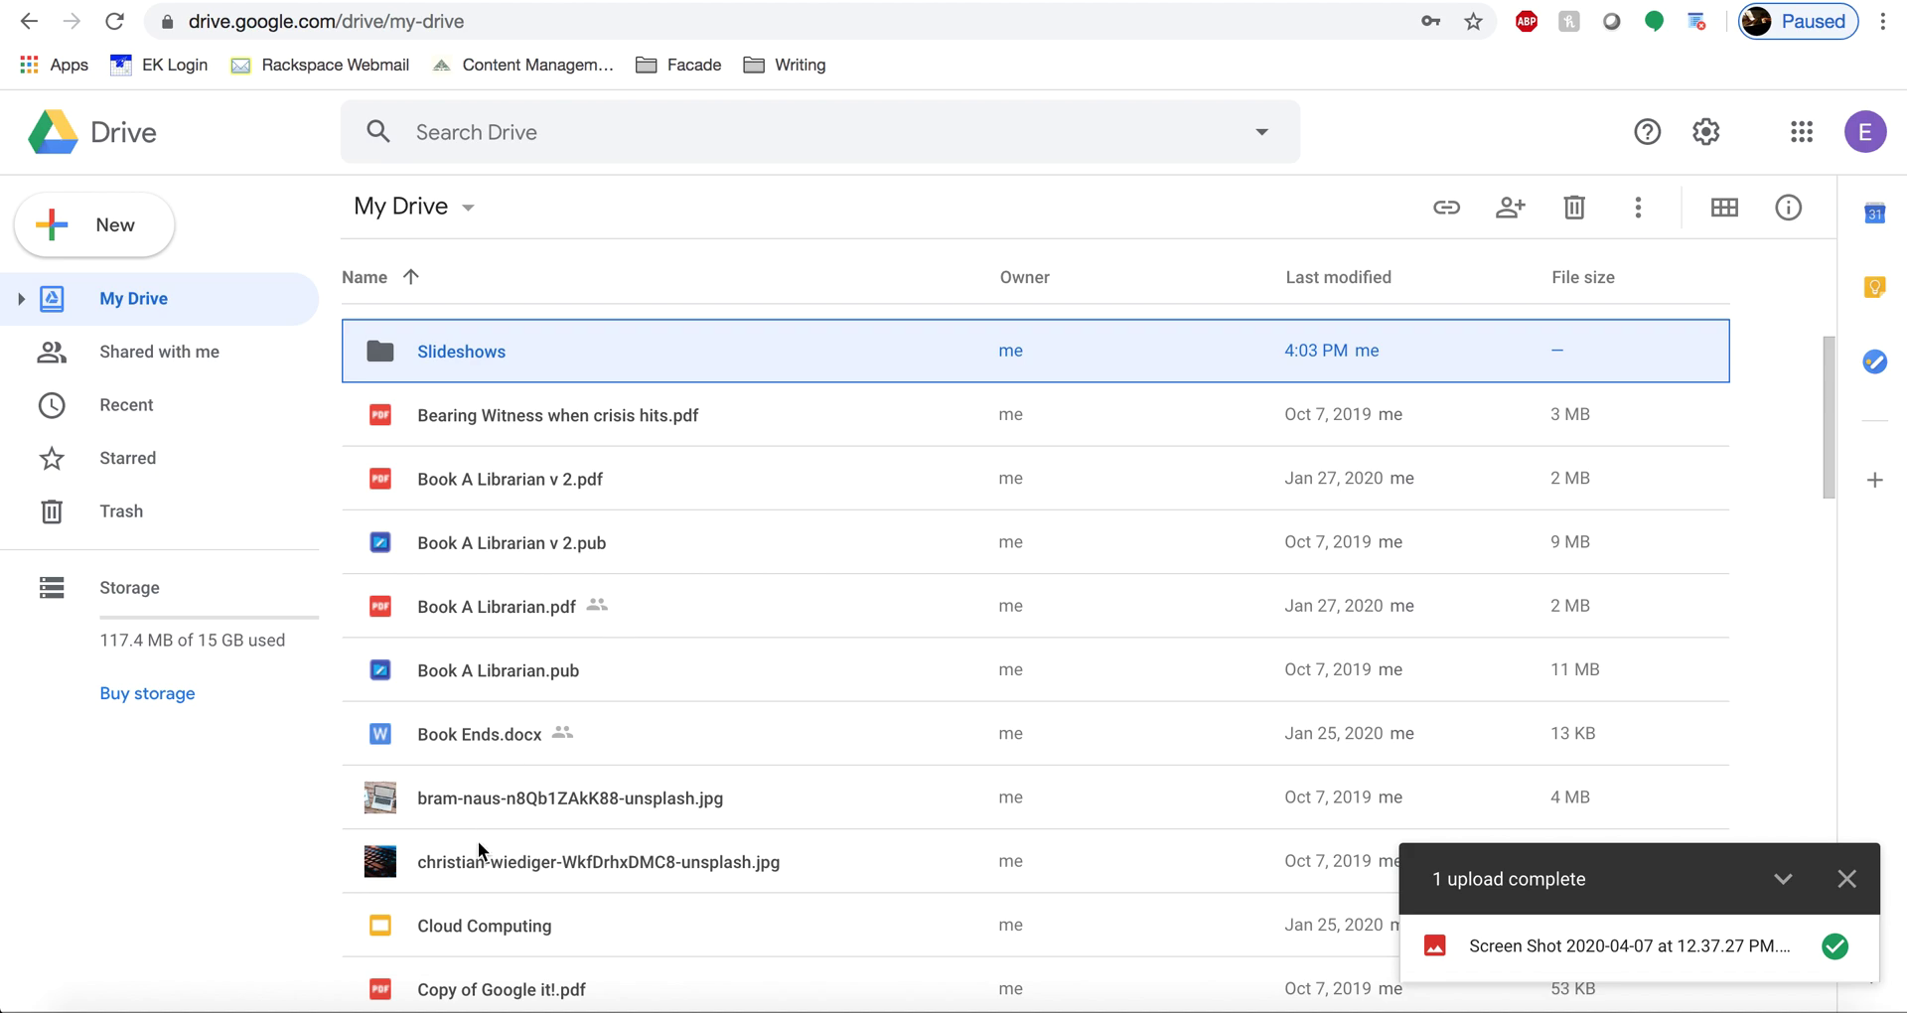
- Drag Cloud Computing, then File Organization, into the Slideshows folder
drag(459, 937, 460, 429)
scroll(568, 826, down, 4)
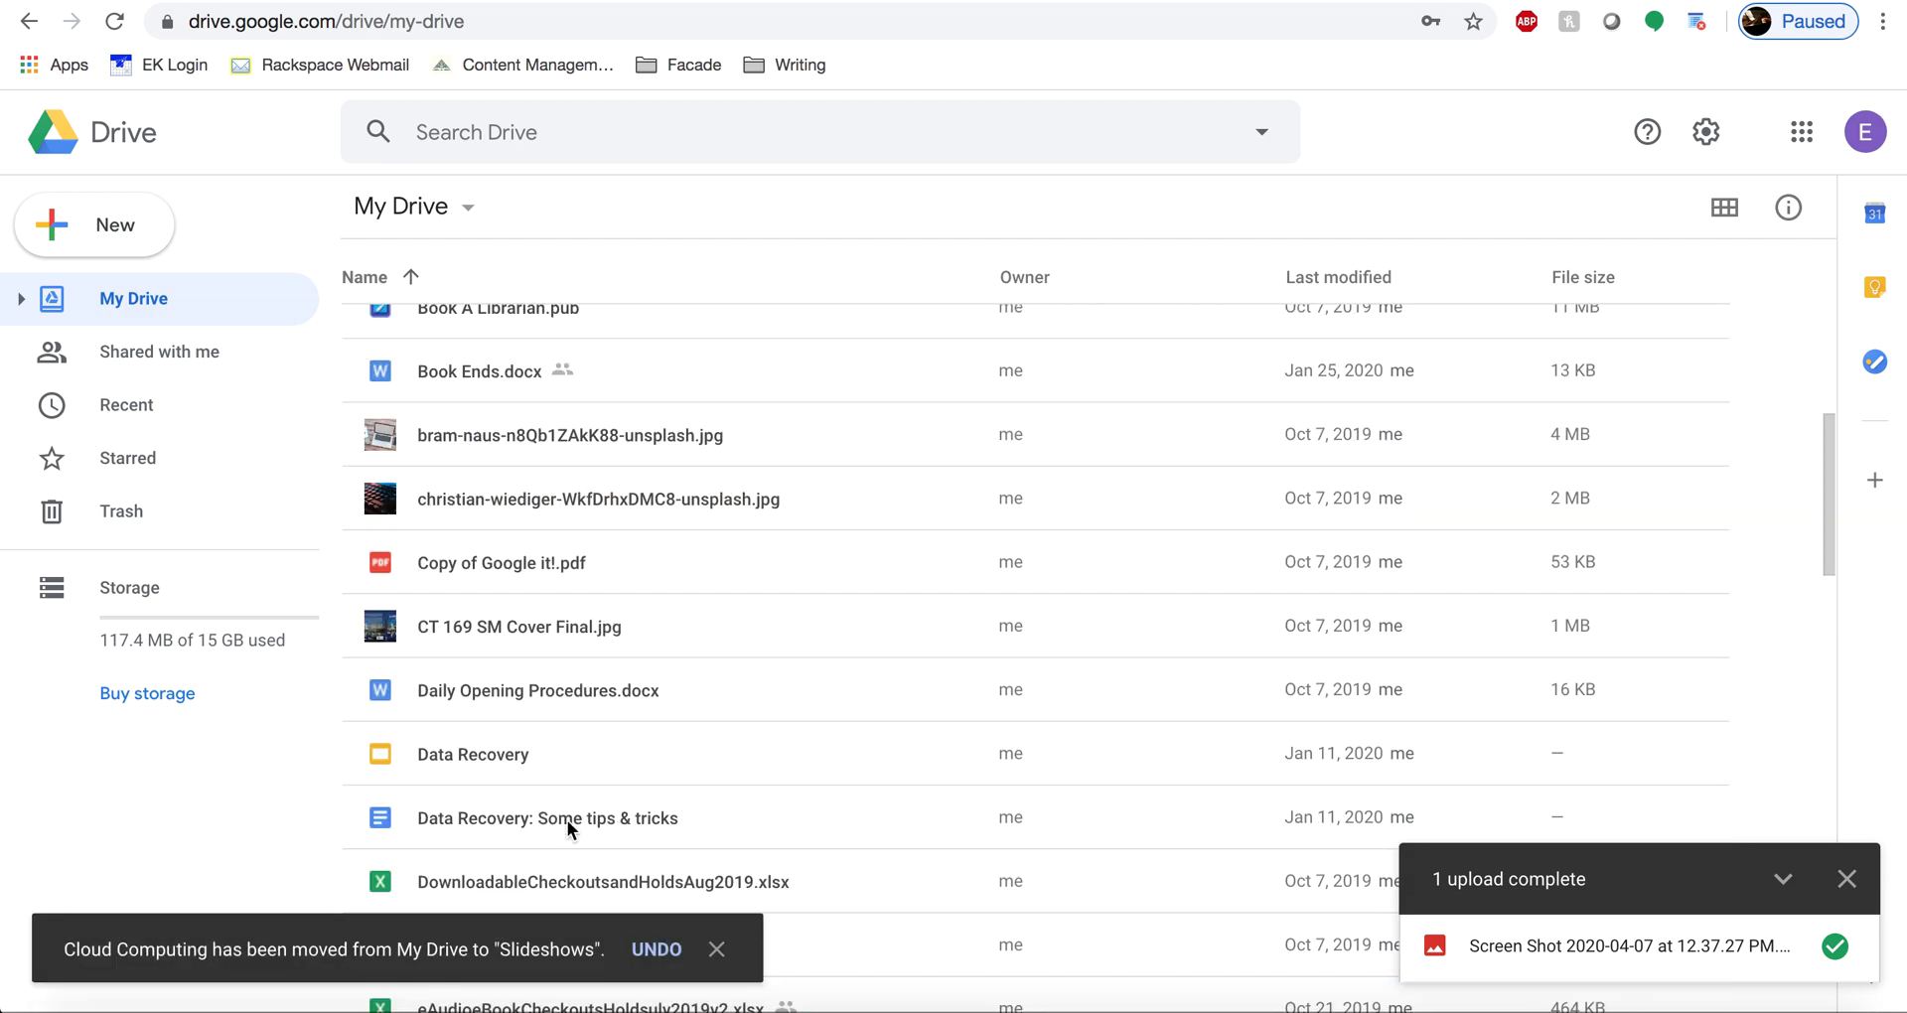
scroll(571, 826, down, 2)
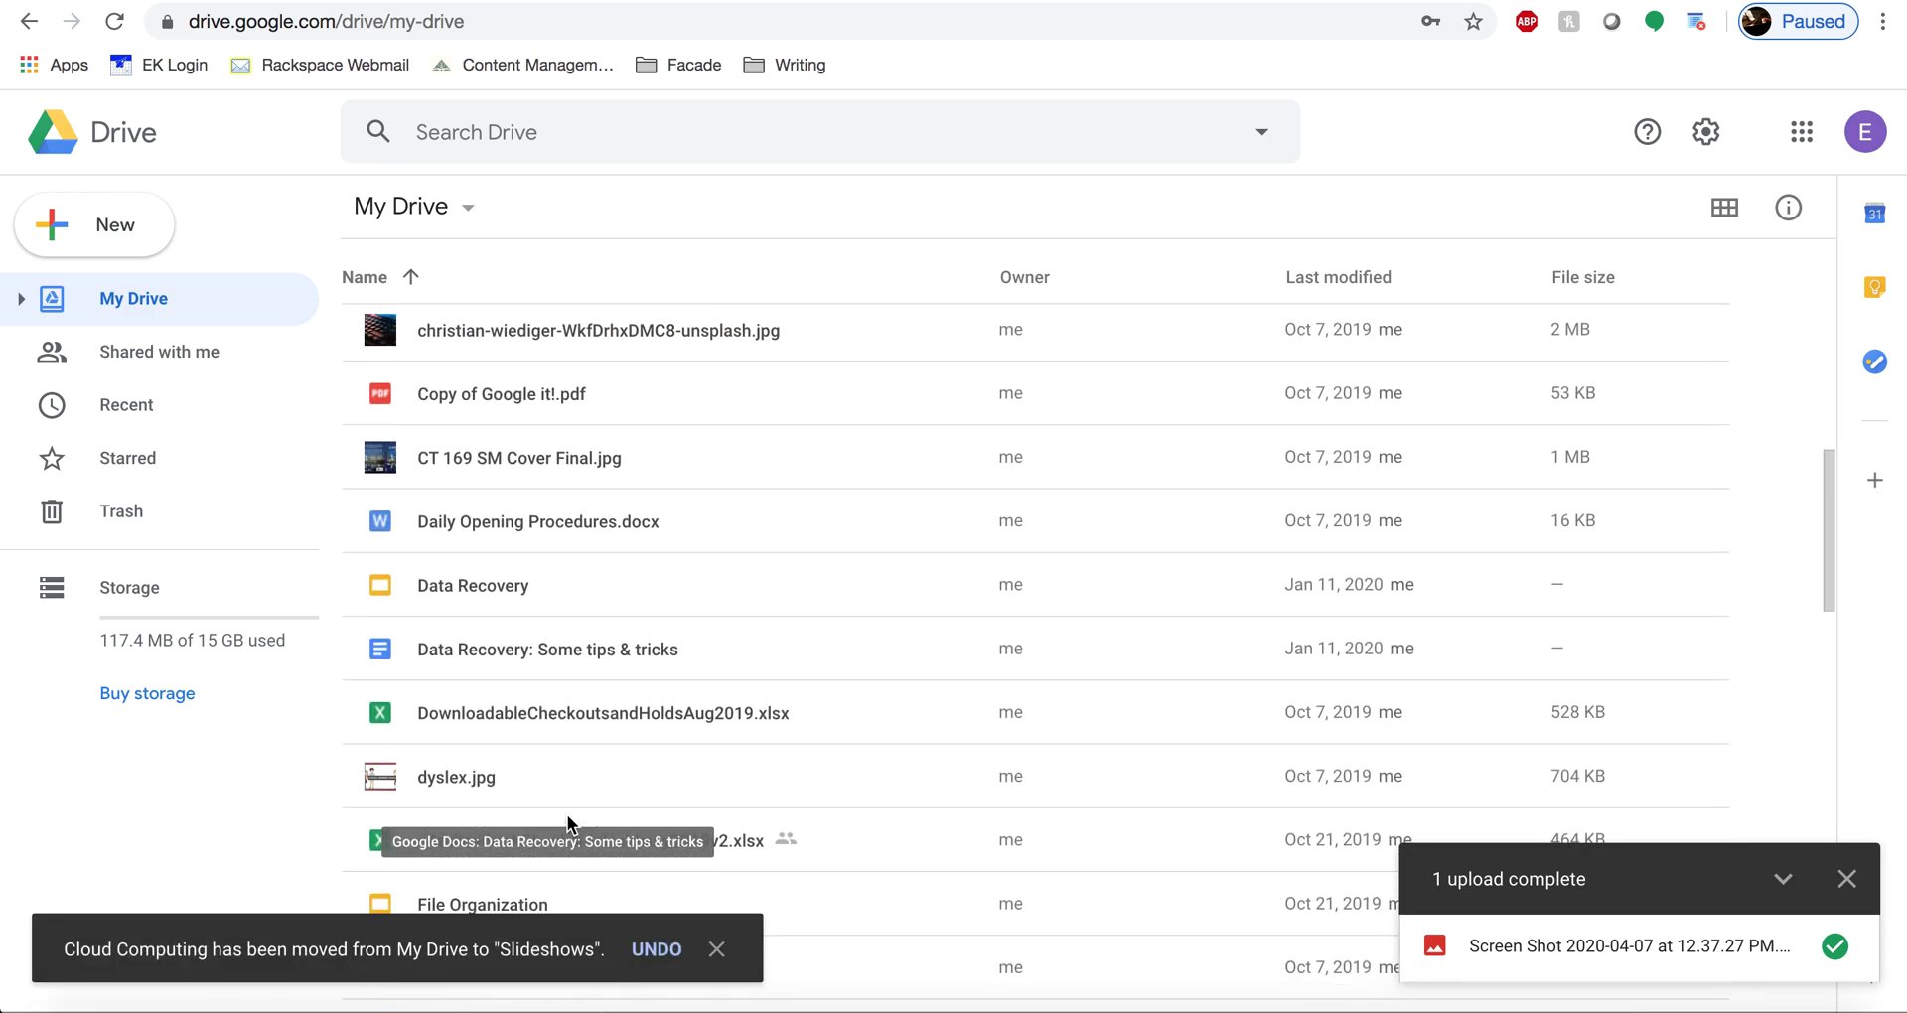
scroll(569, 815, down, 1)
drag(456, 729, 480, 405)
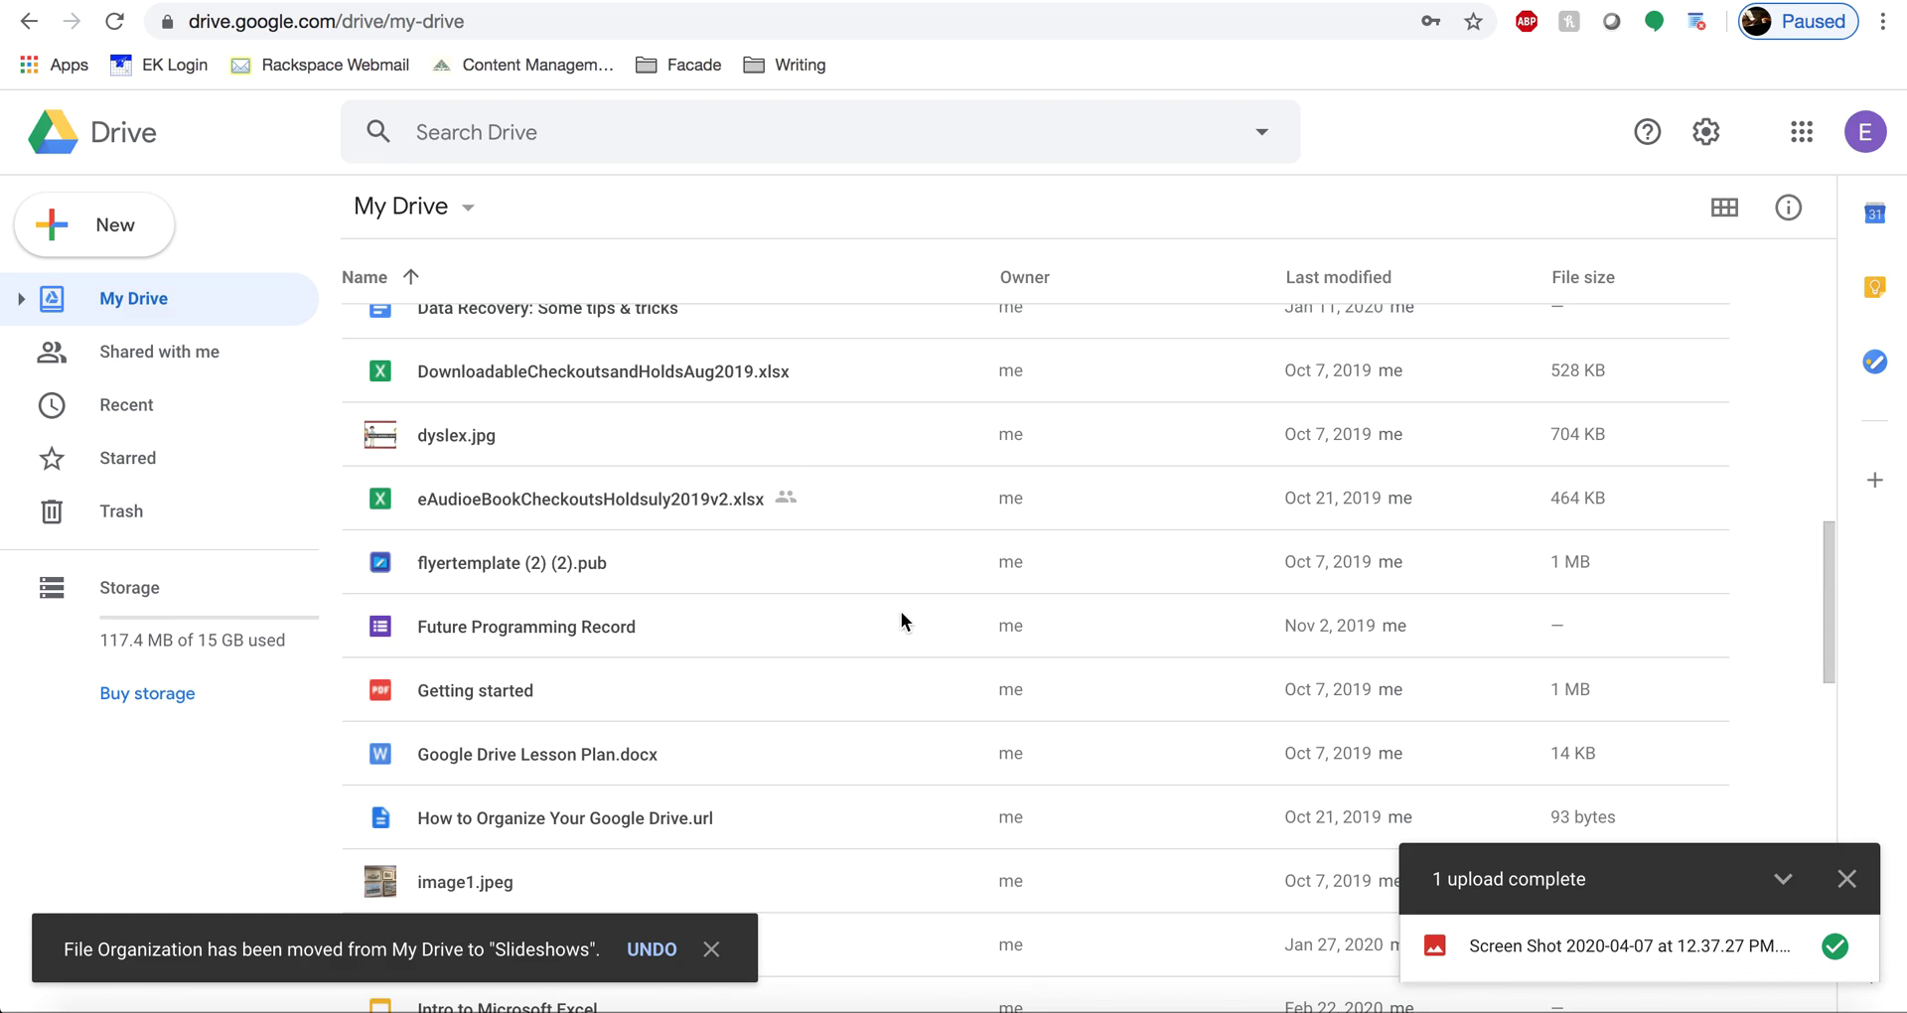
scroll(902, 621, up, 15)
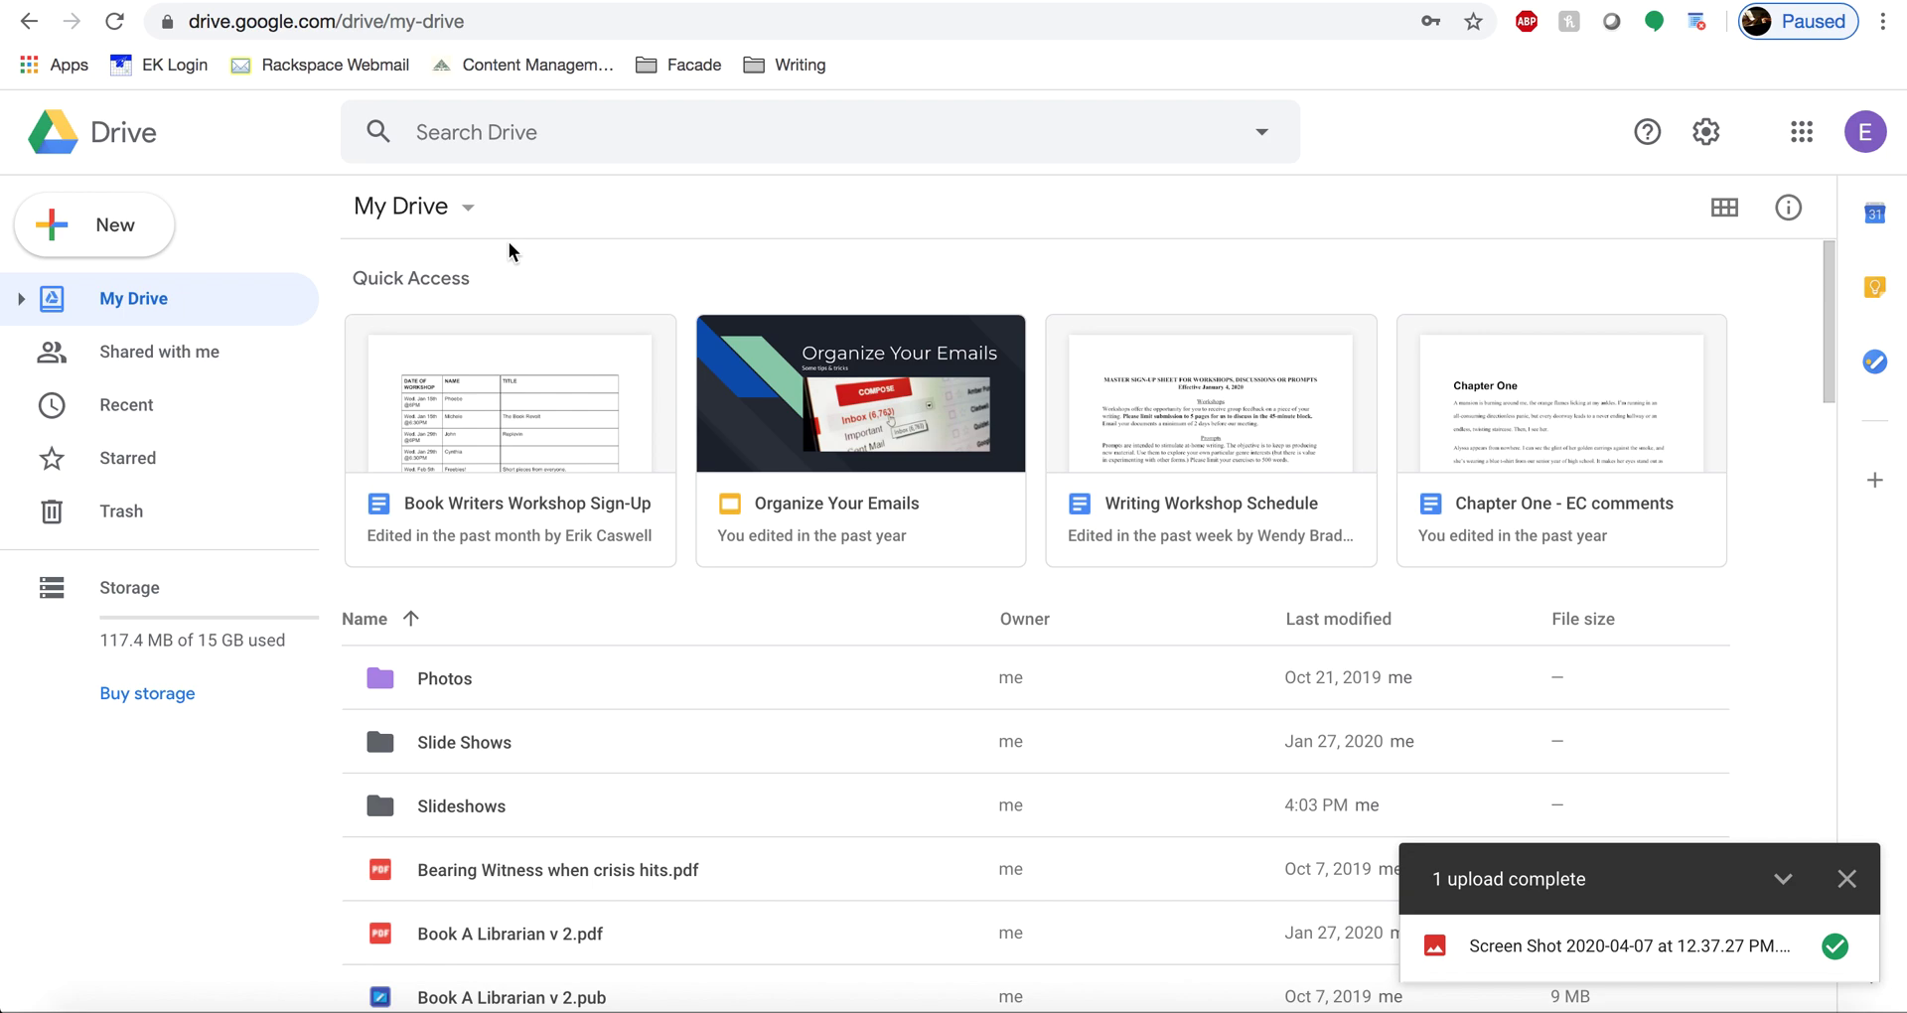
click(183, 360)
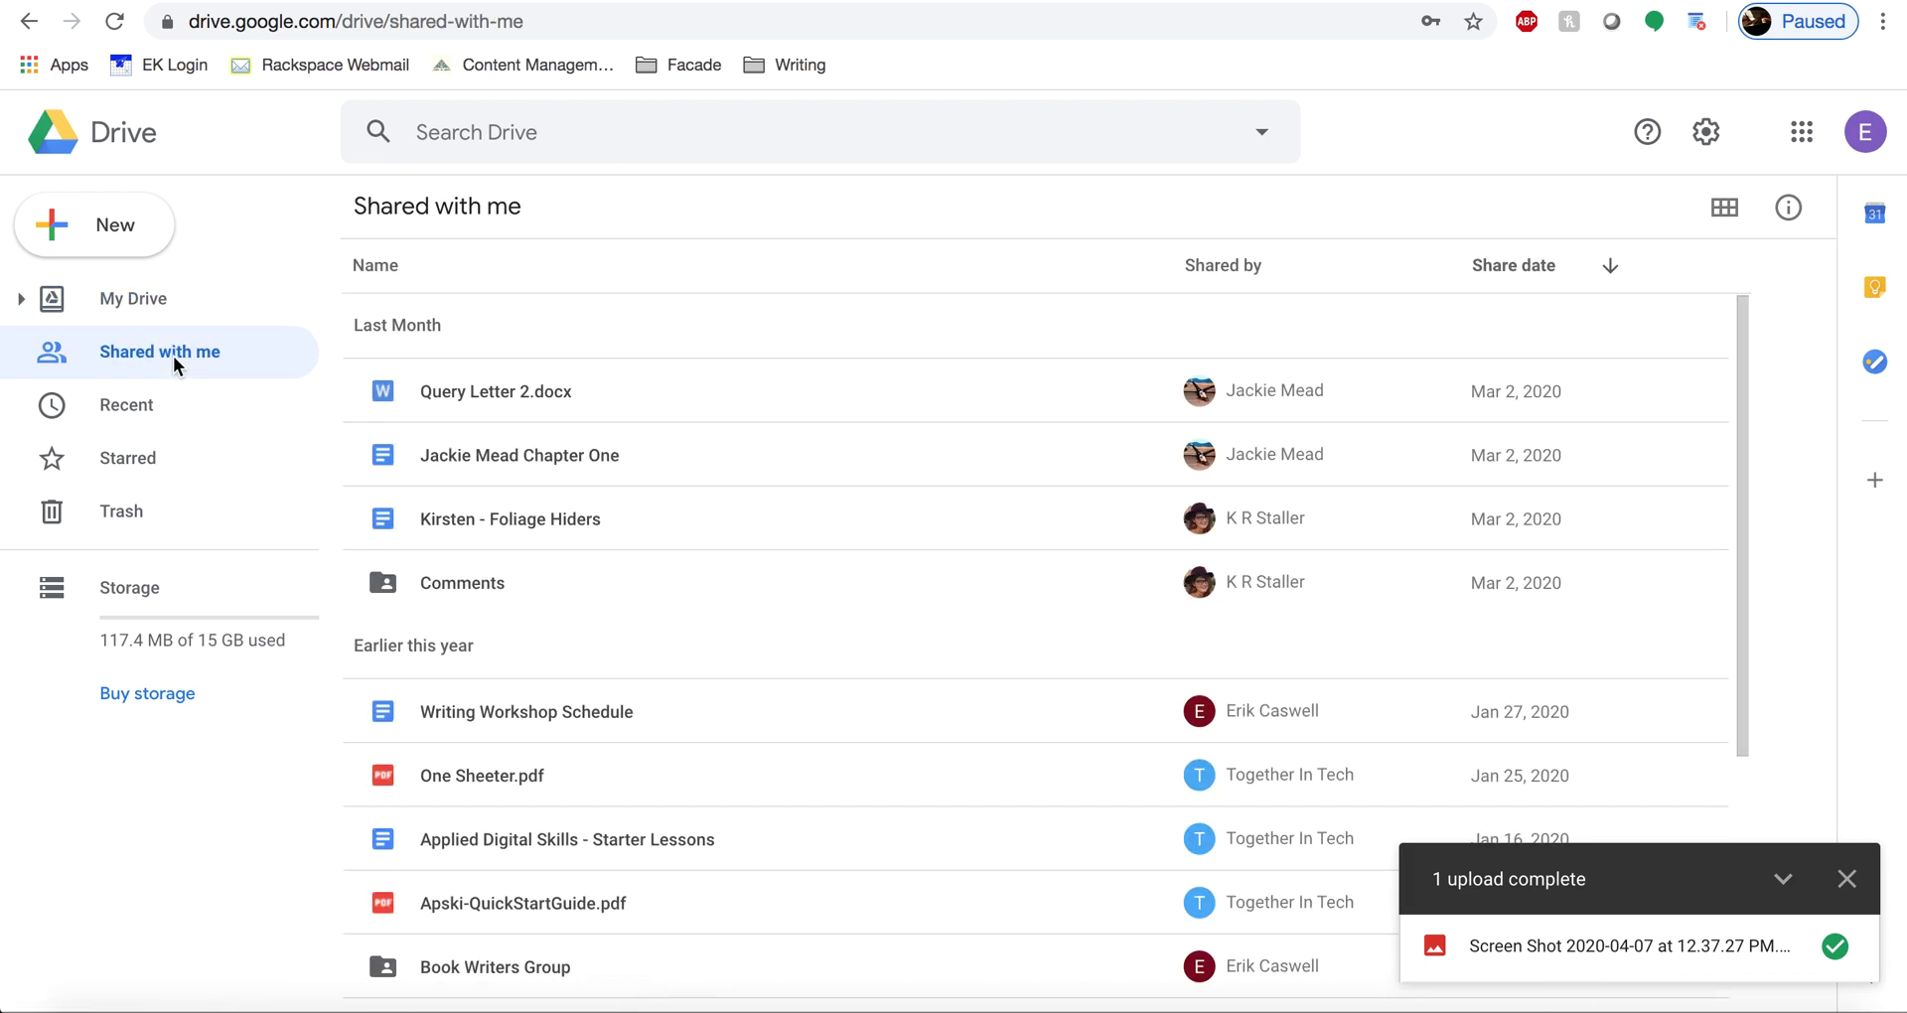
scroll(507, 562, down, 4)
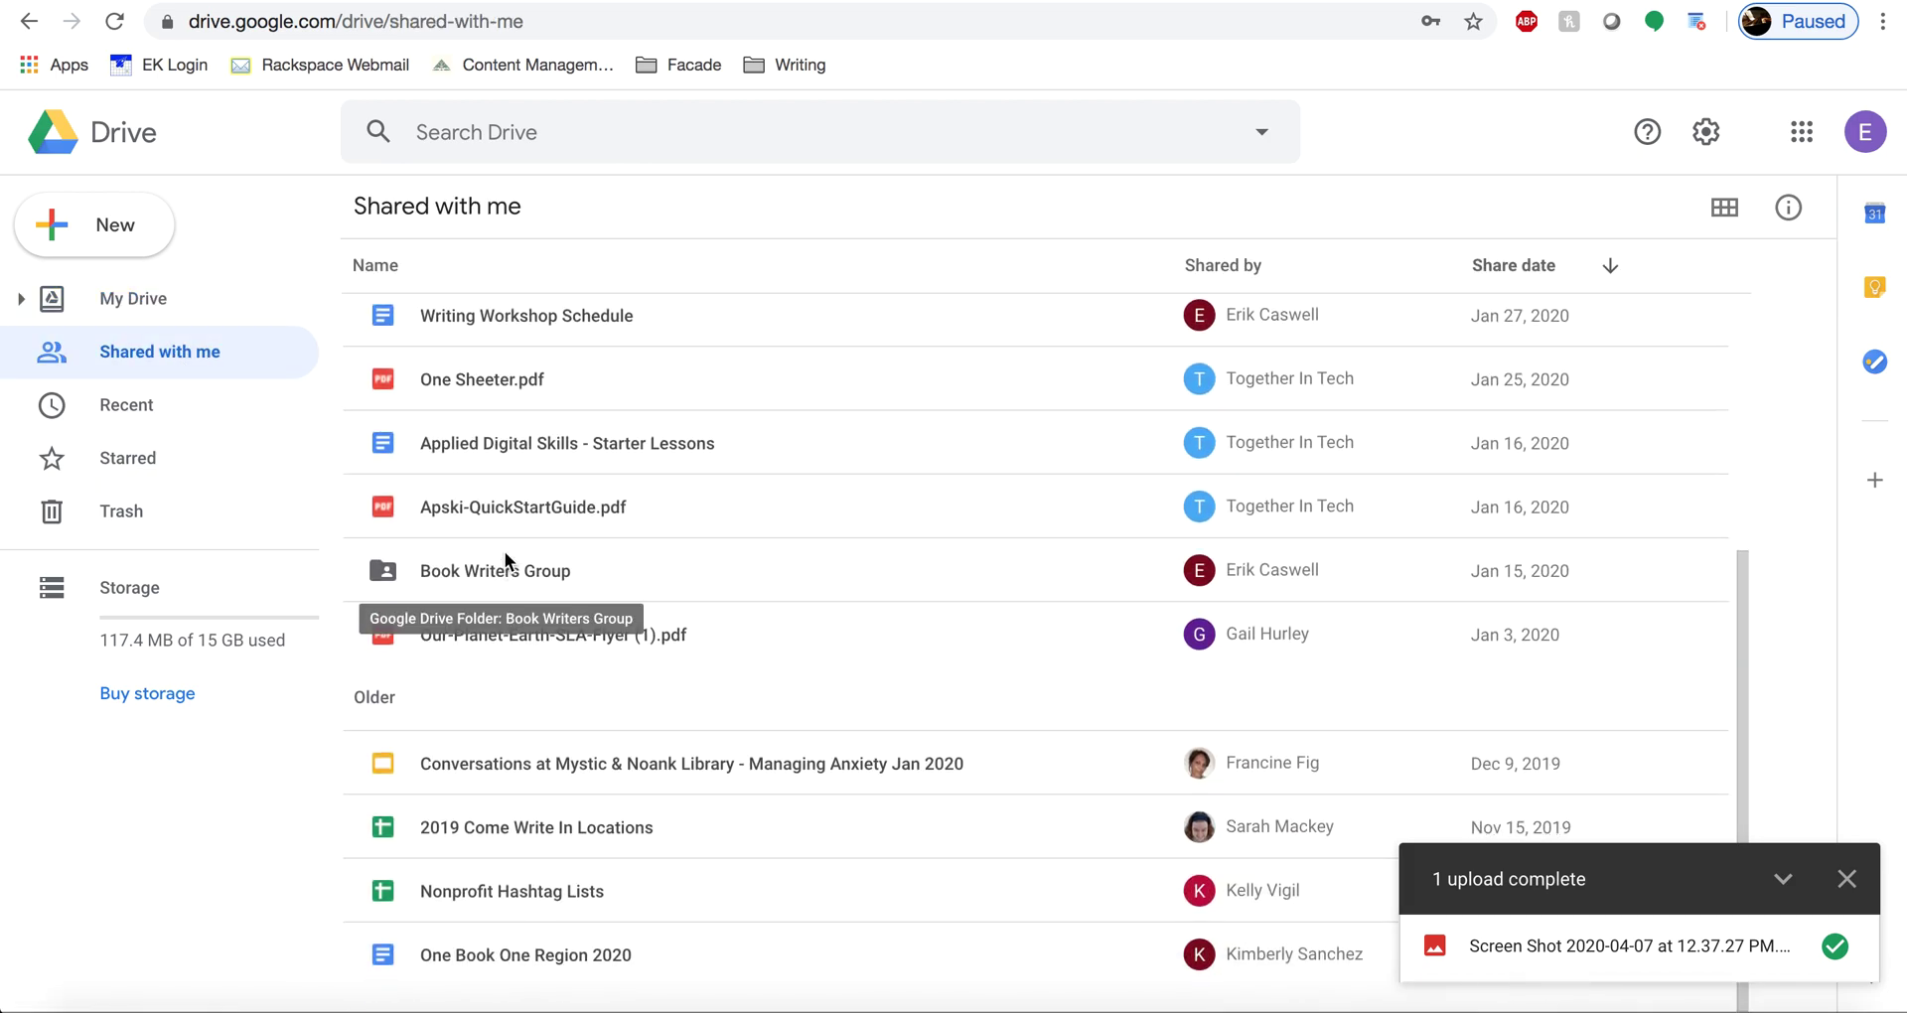
scroll(529, 486, up, 4)
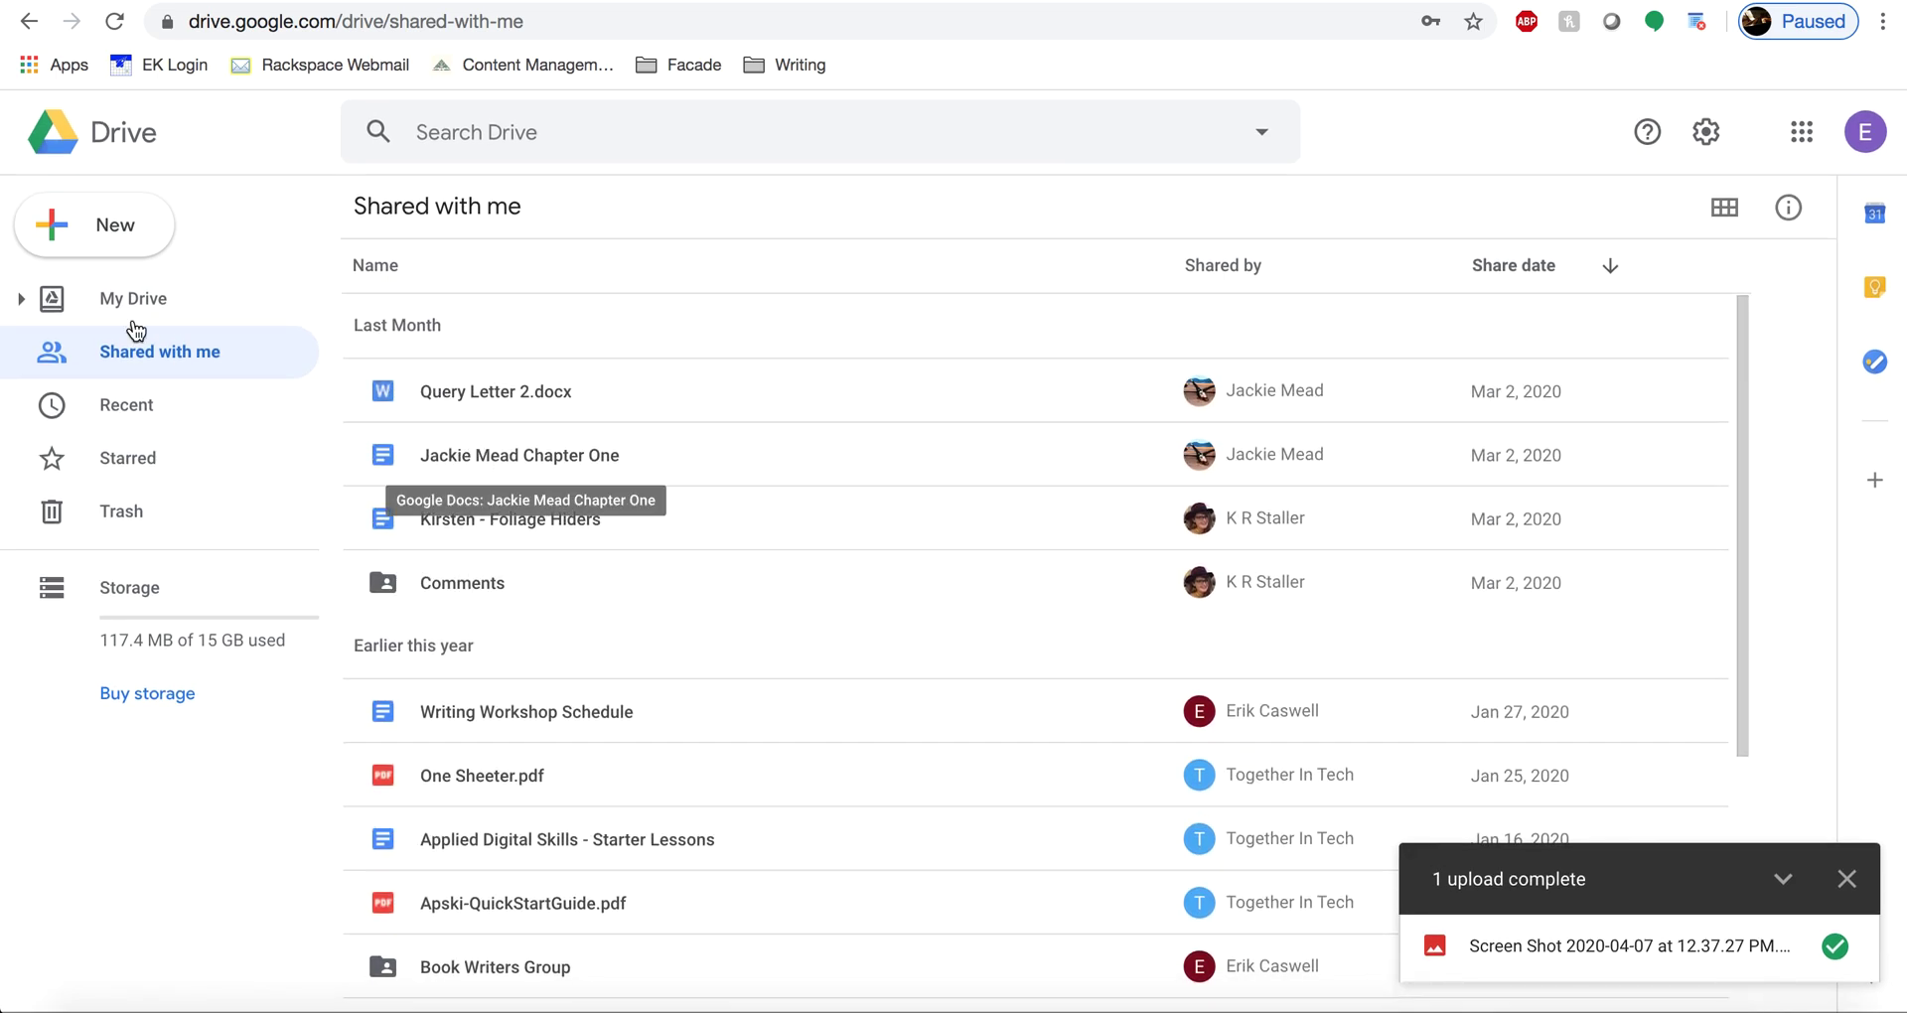
click(121, 312)
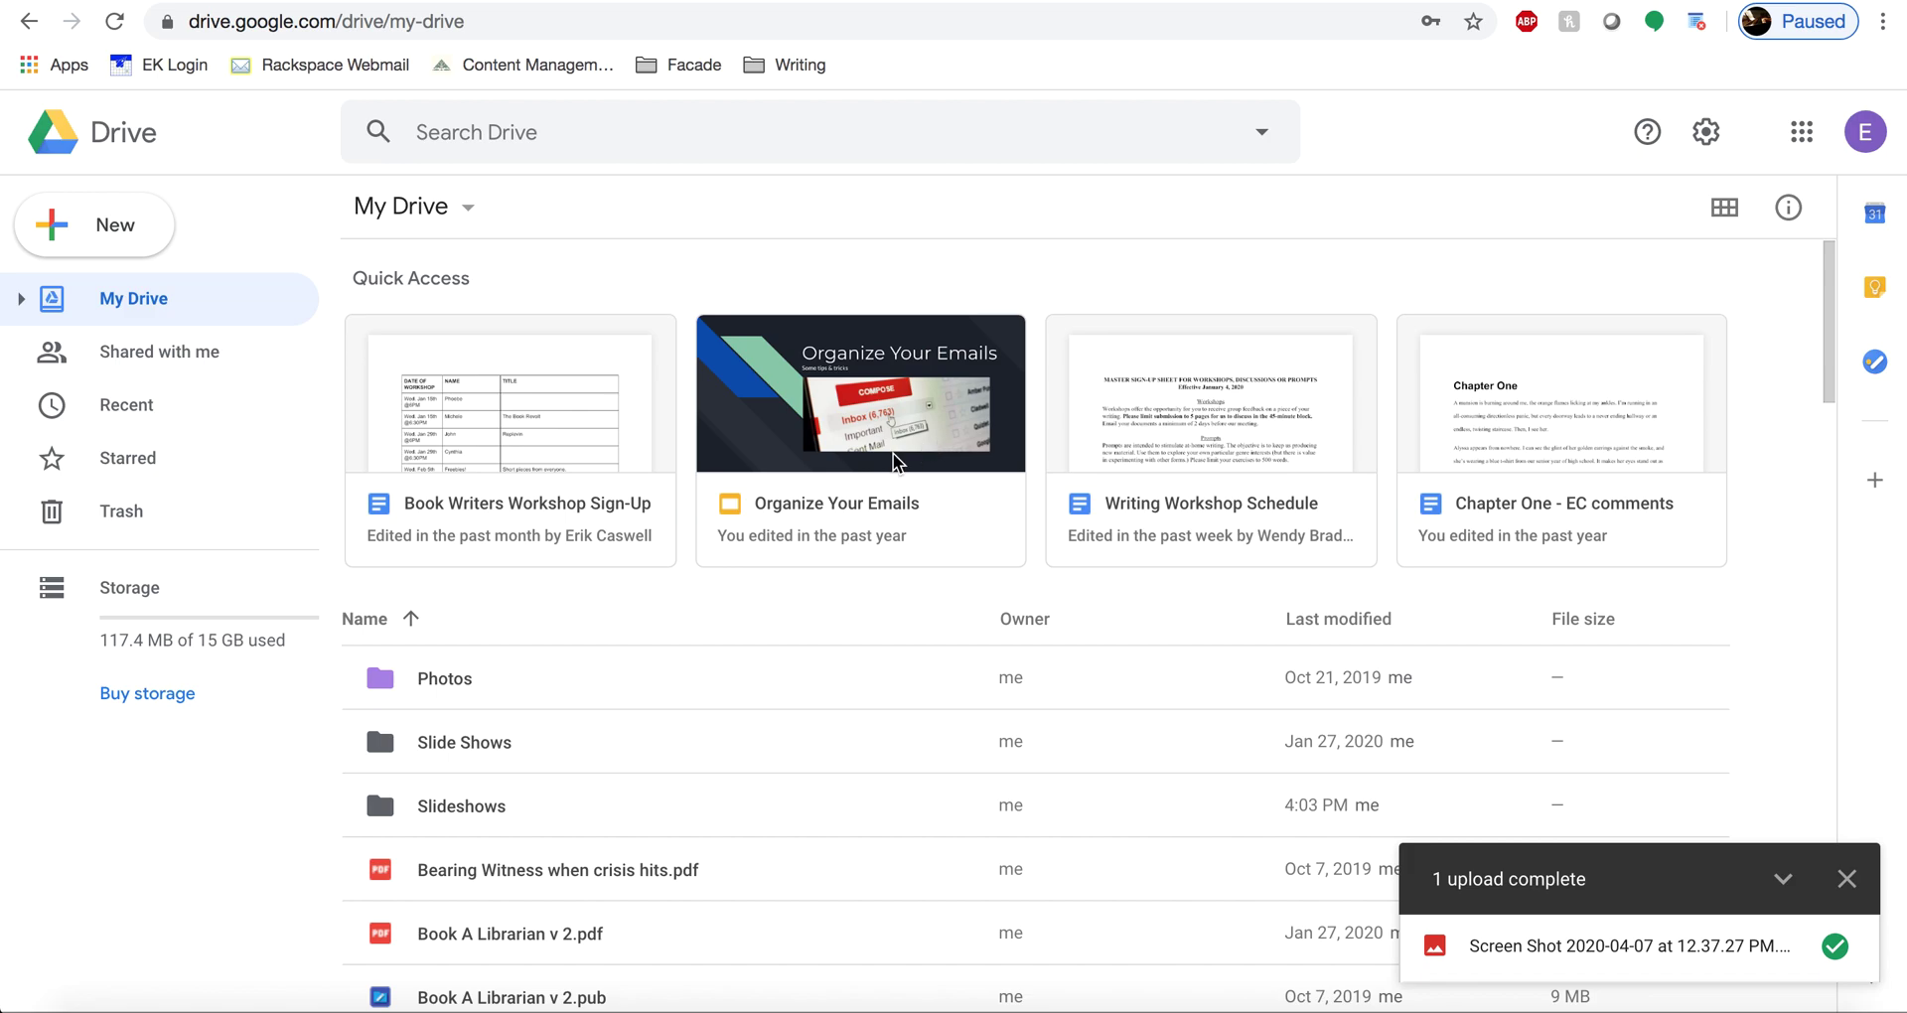
- Sort the file list by name A to Z and open the Organize Your Emails context menu
right_click(797, 504)
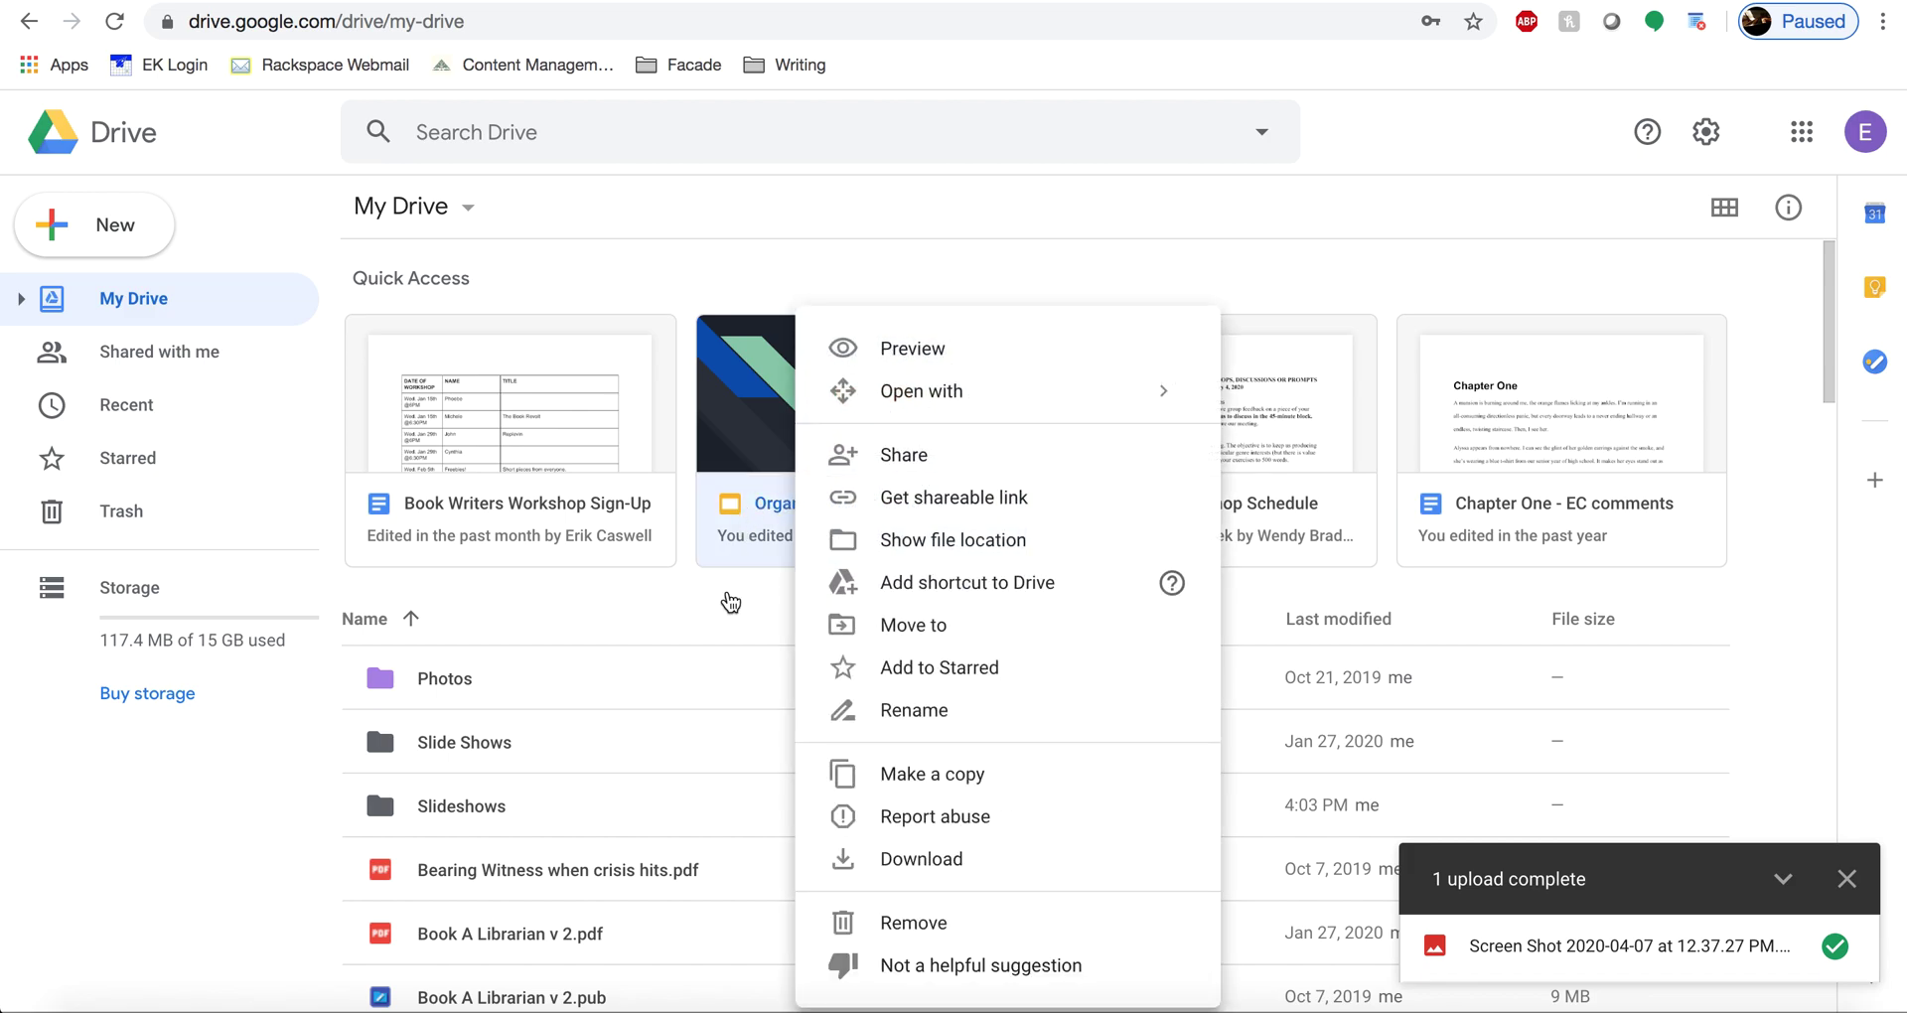
click(766, 538)
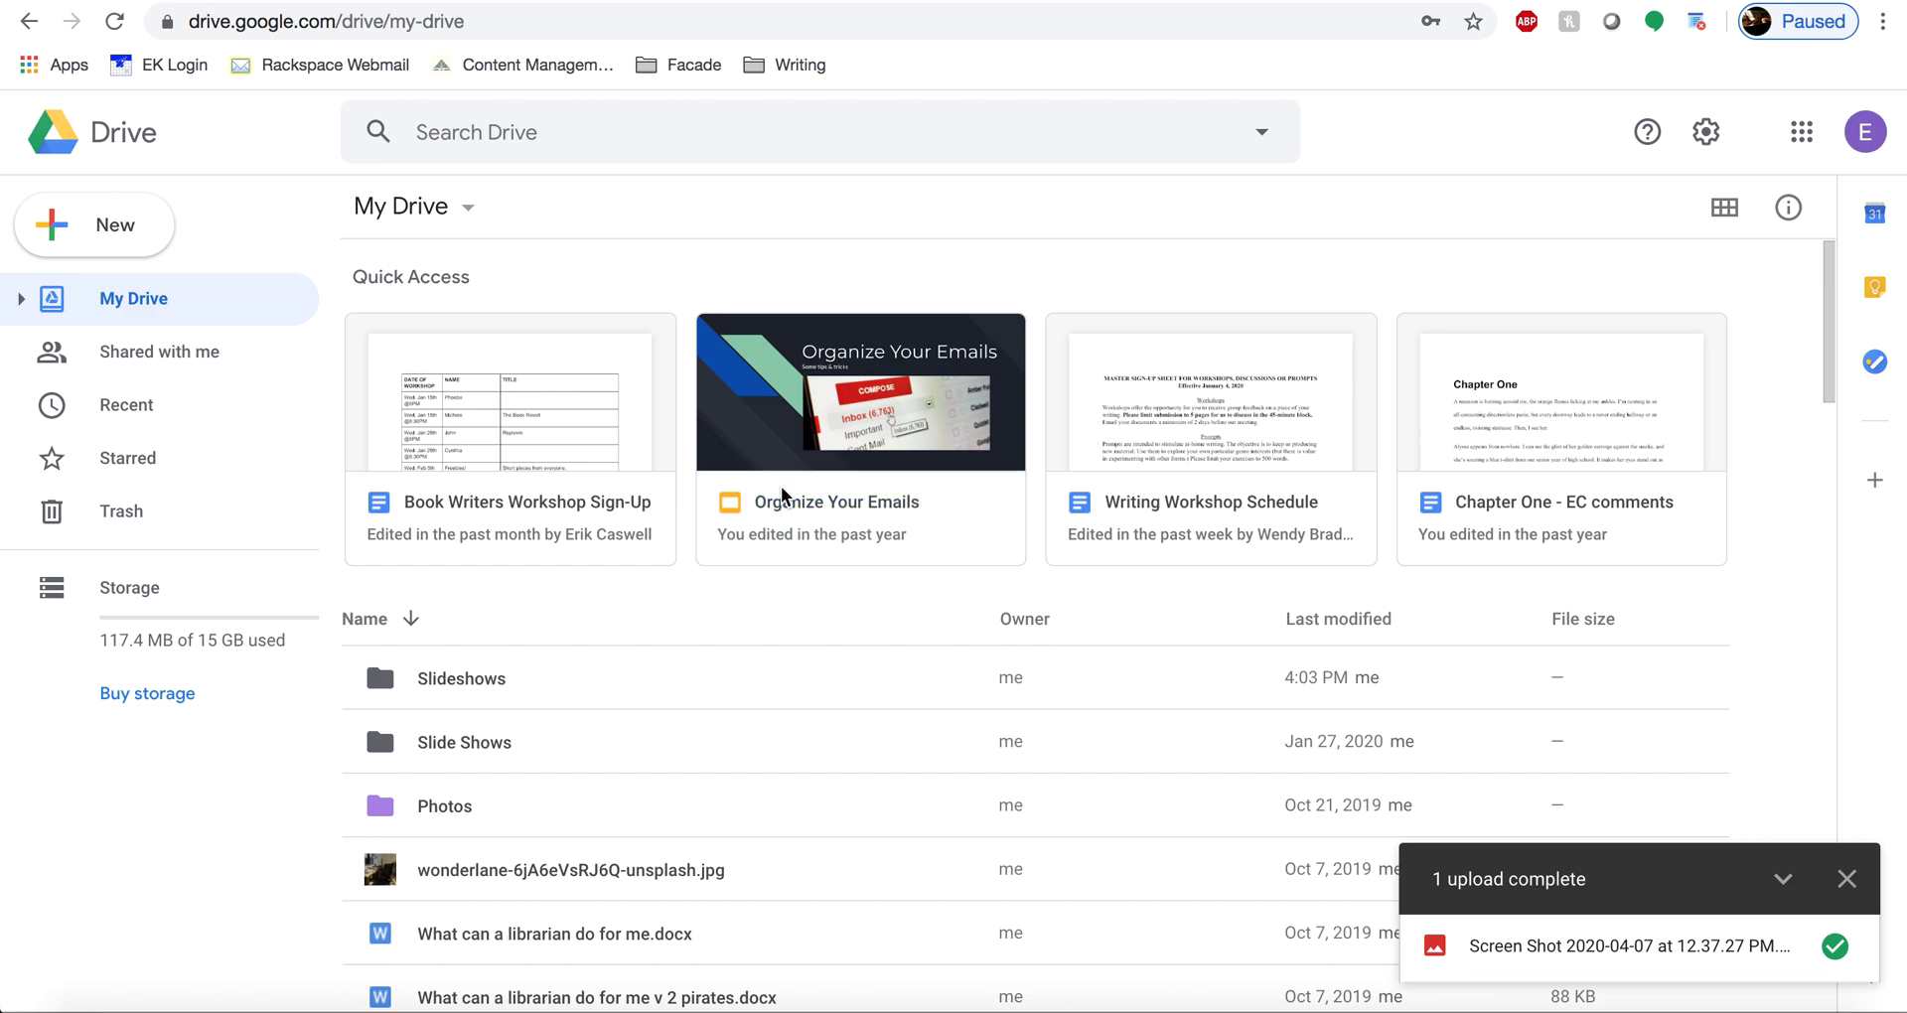
right_click(784, 496)
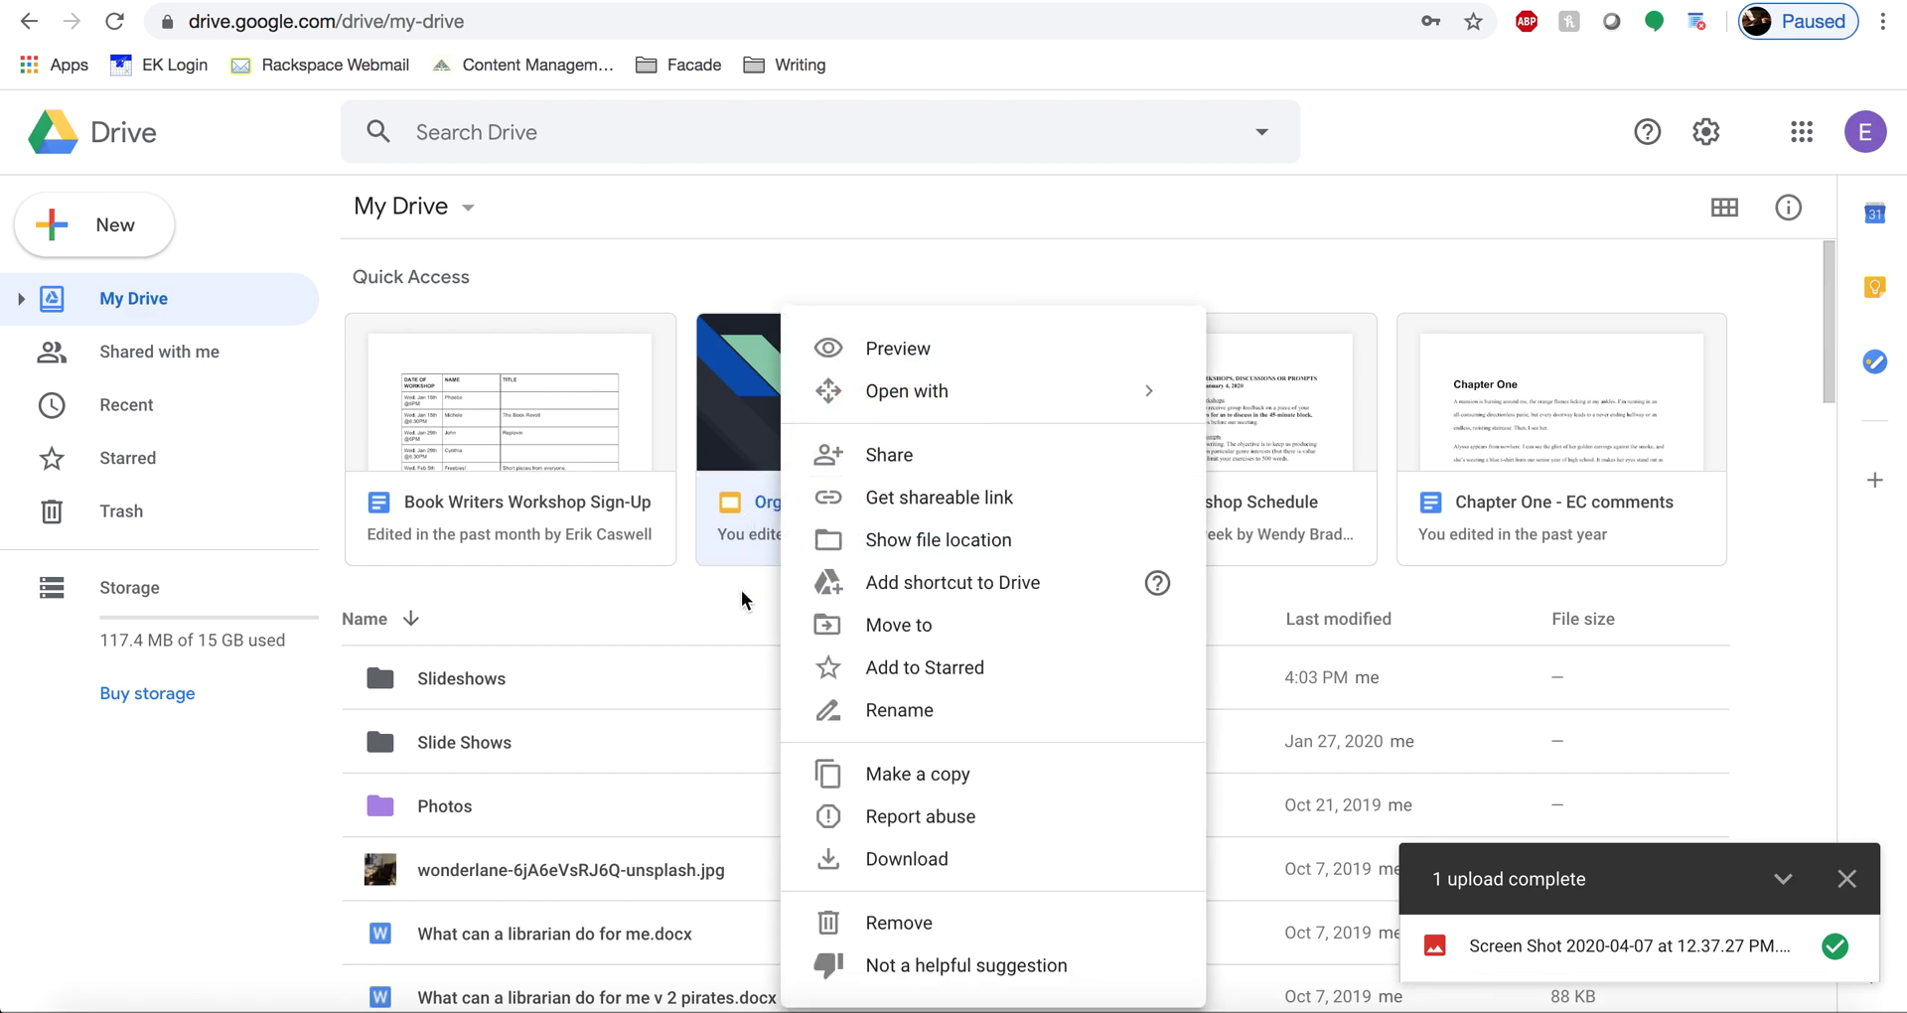
click(747, 627)
click(747, 627)
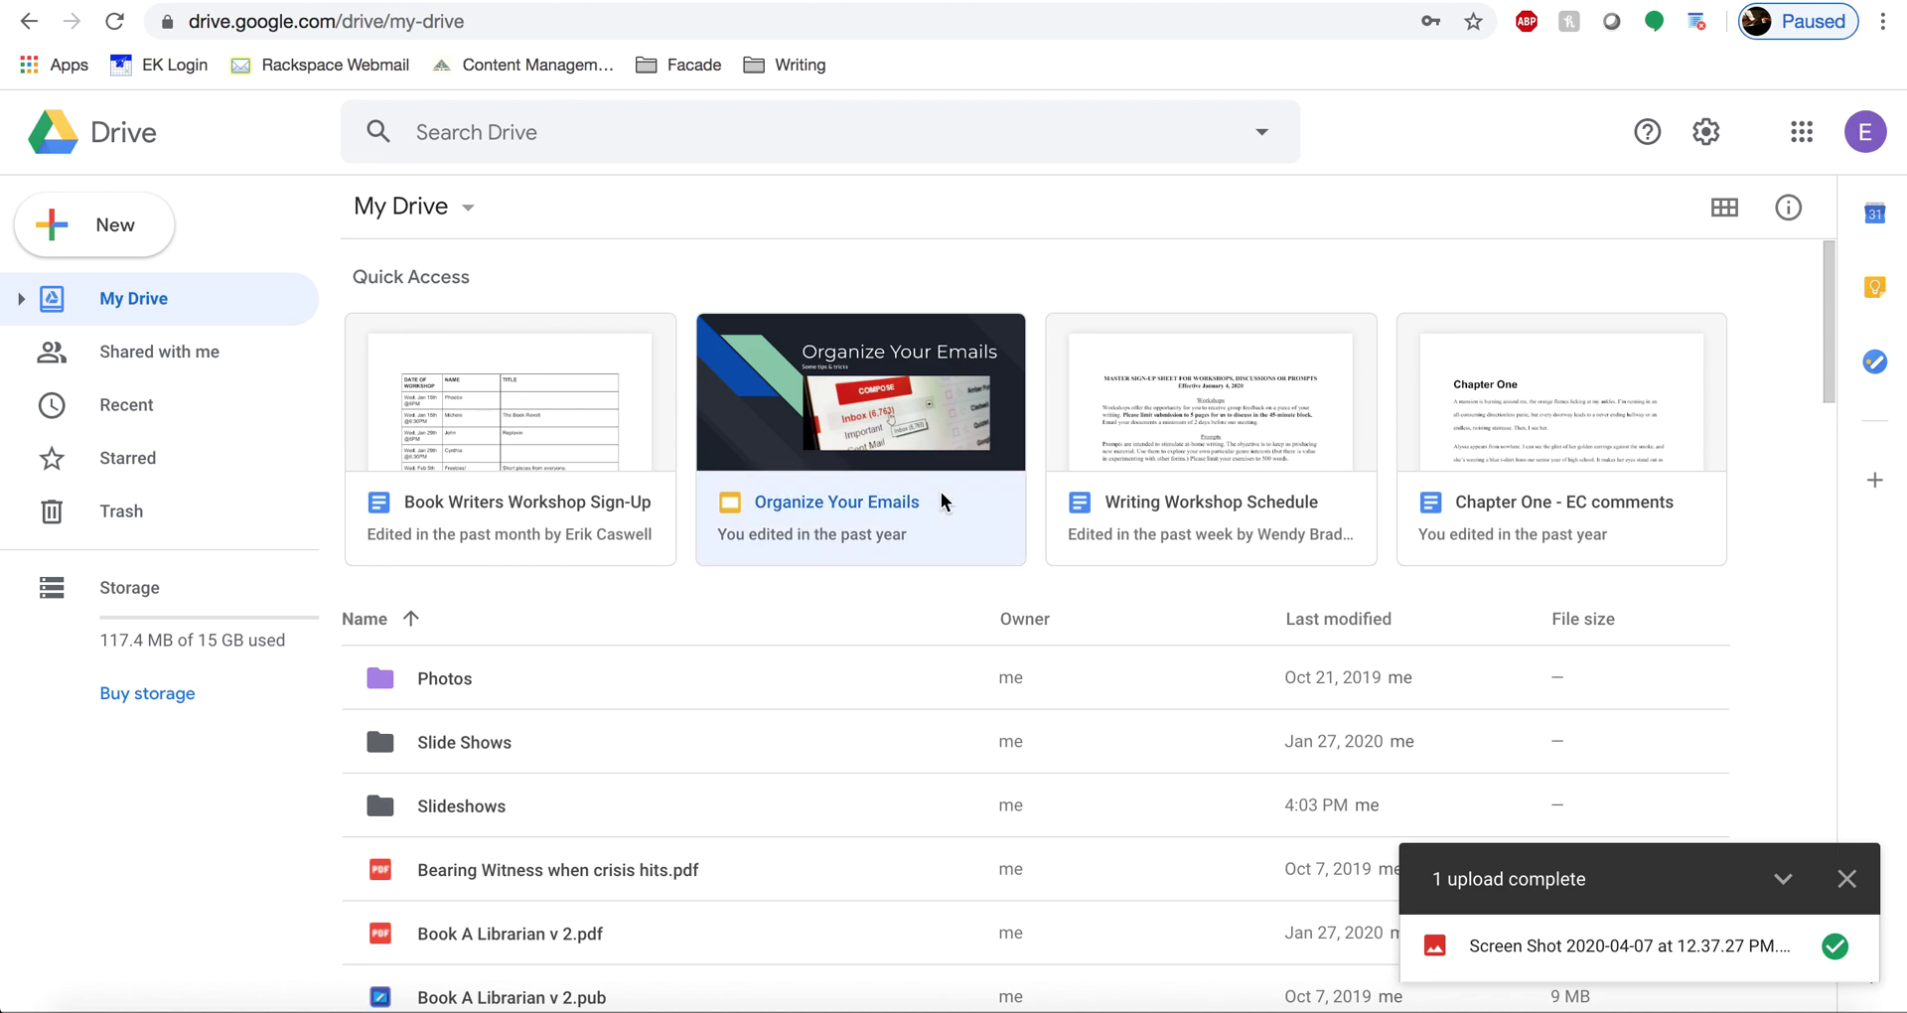
right_click(940, 491)
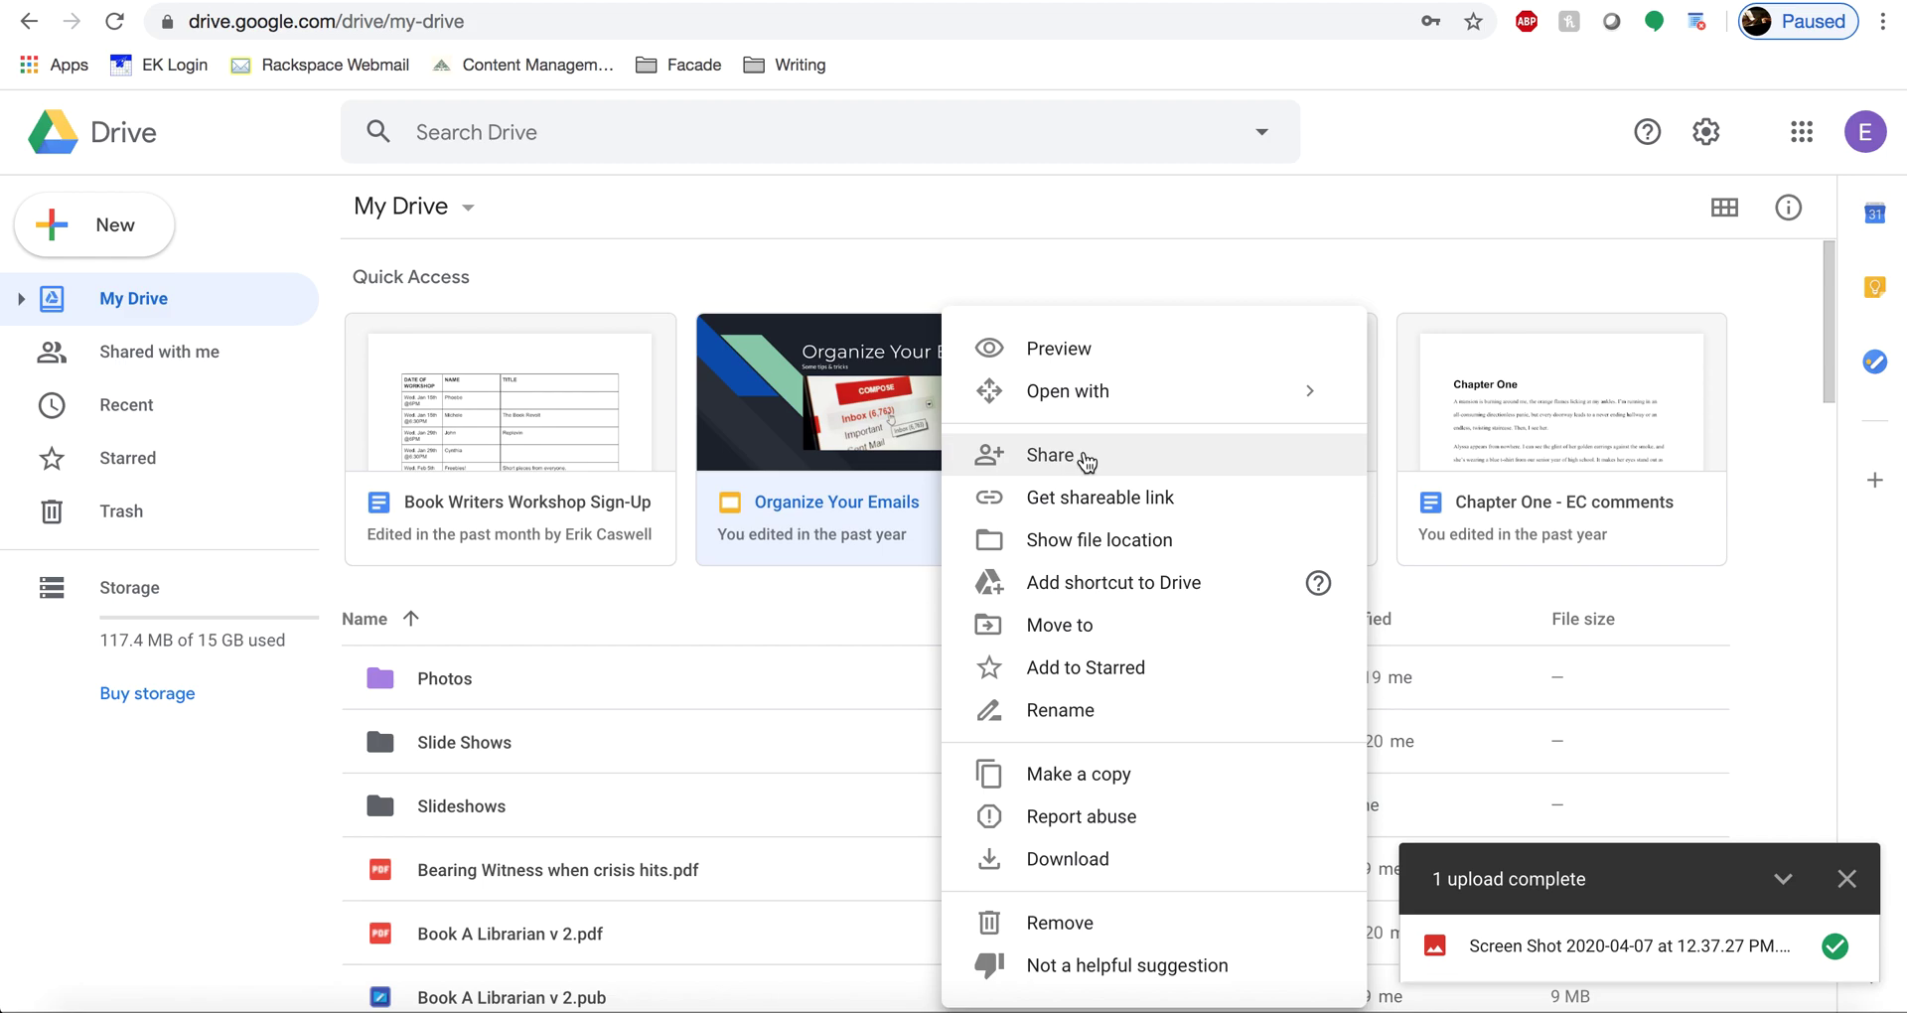
- Get a shareable link for Organize Your Emails and show its access levels
click(1086, 460)
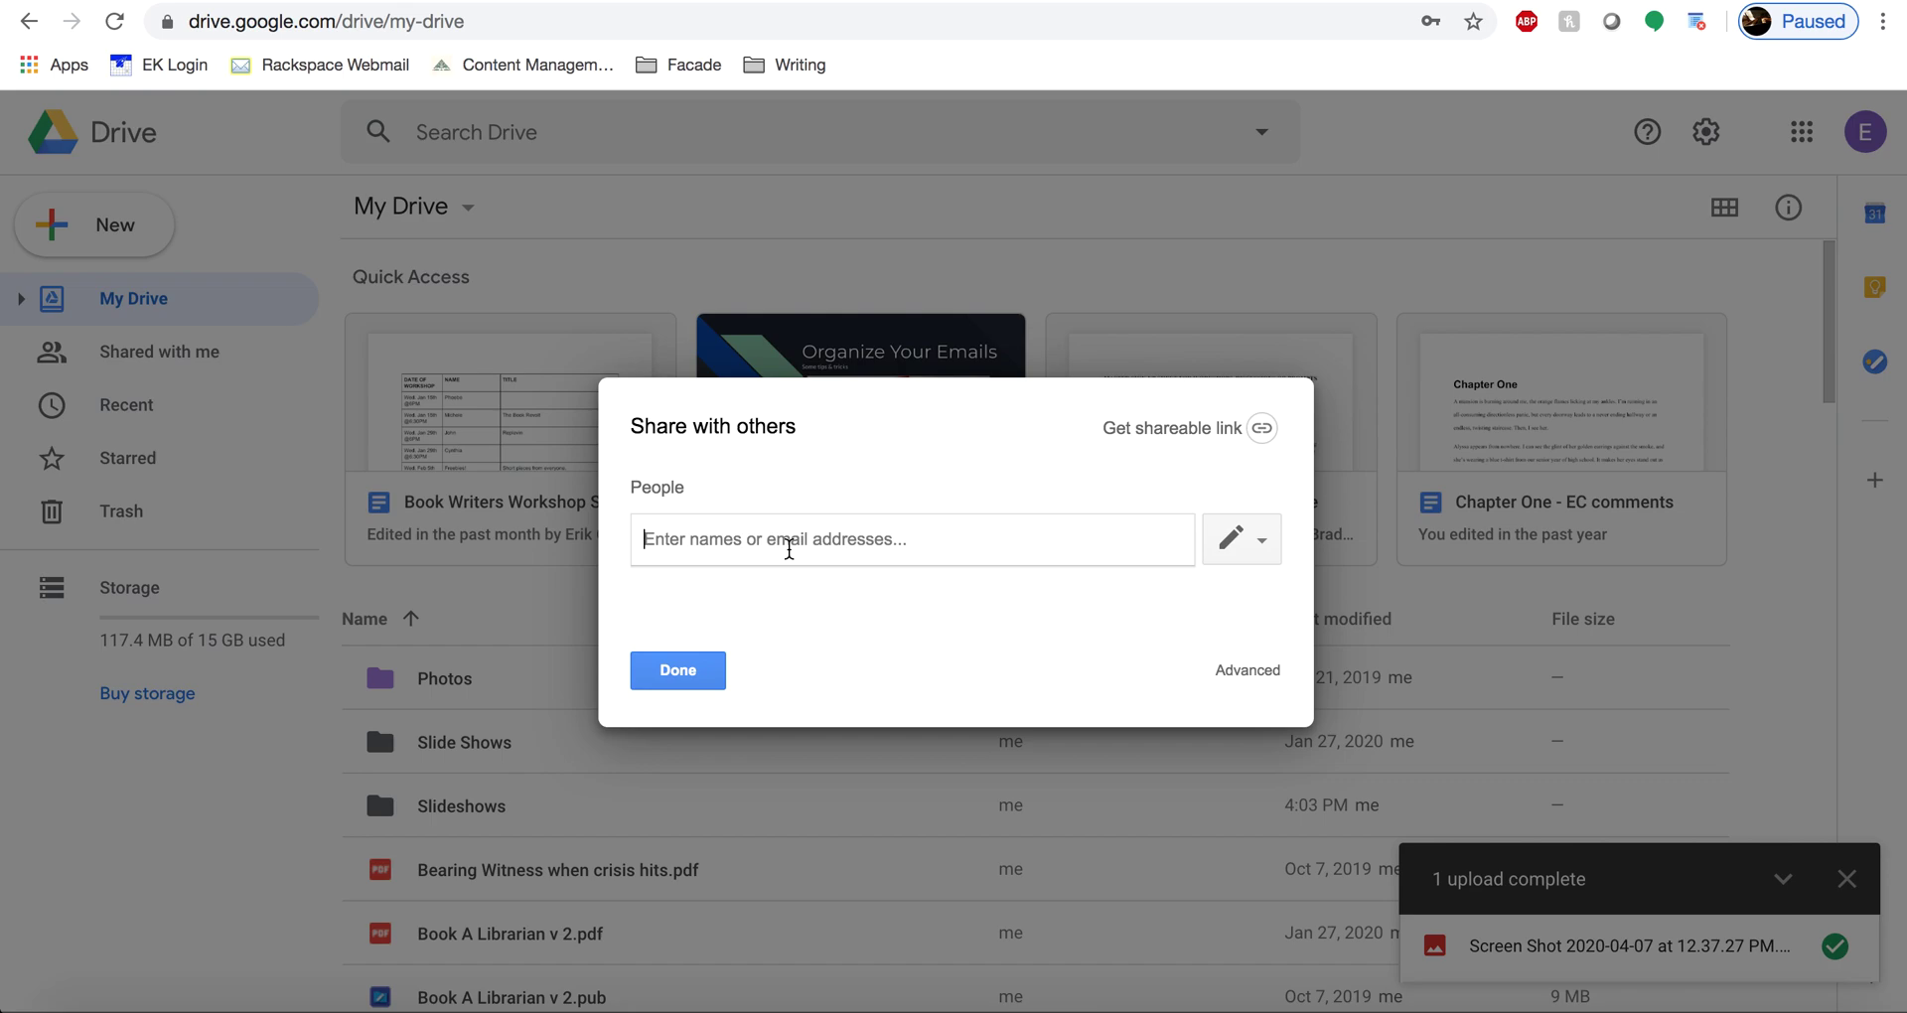
click(1172, 443)
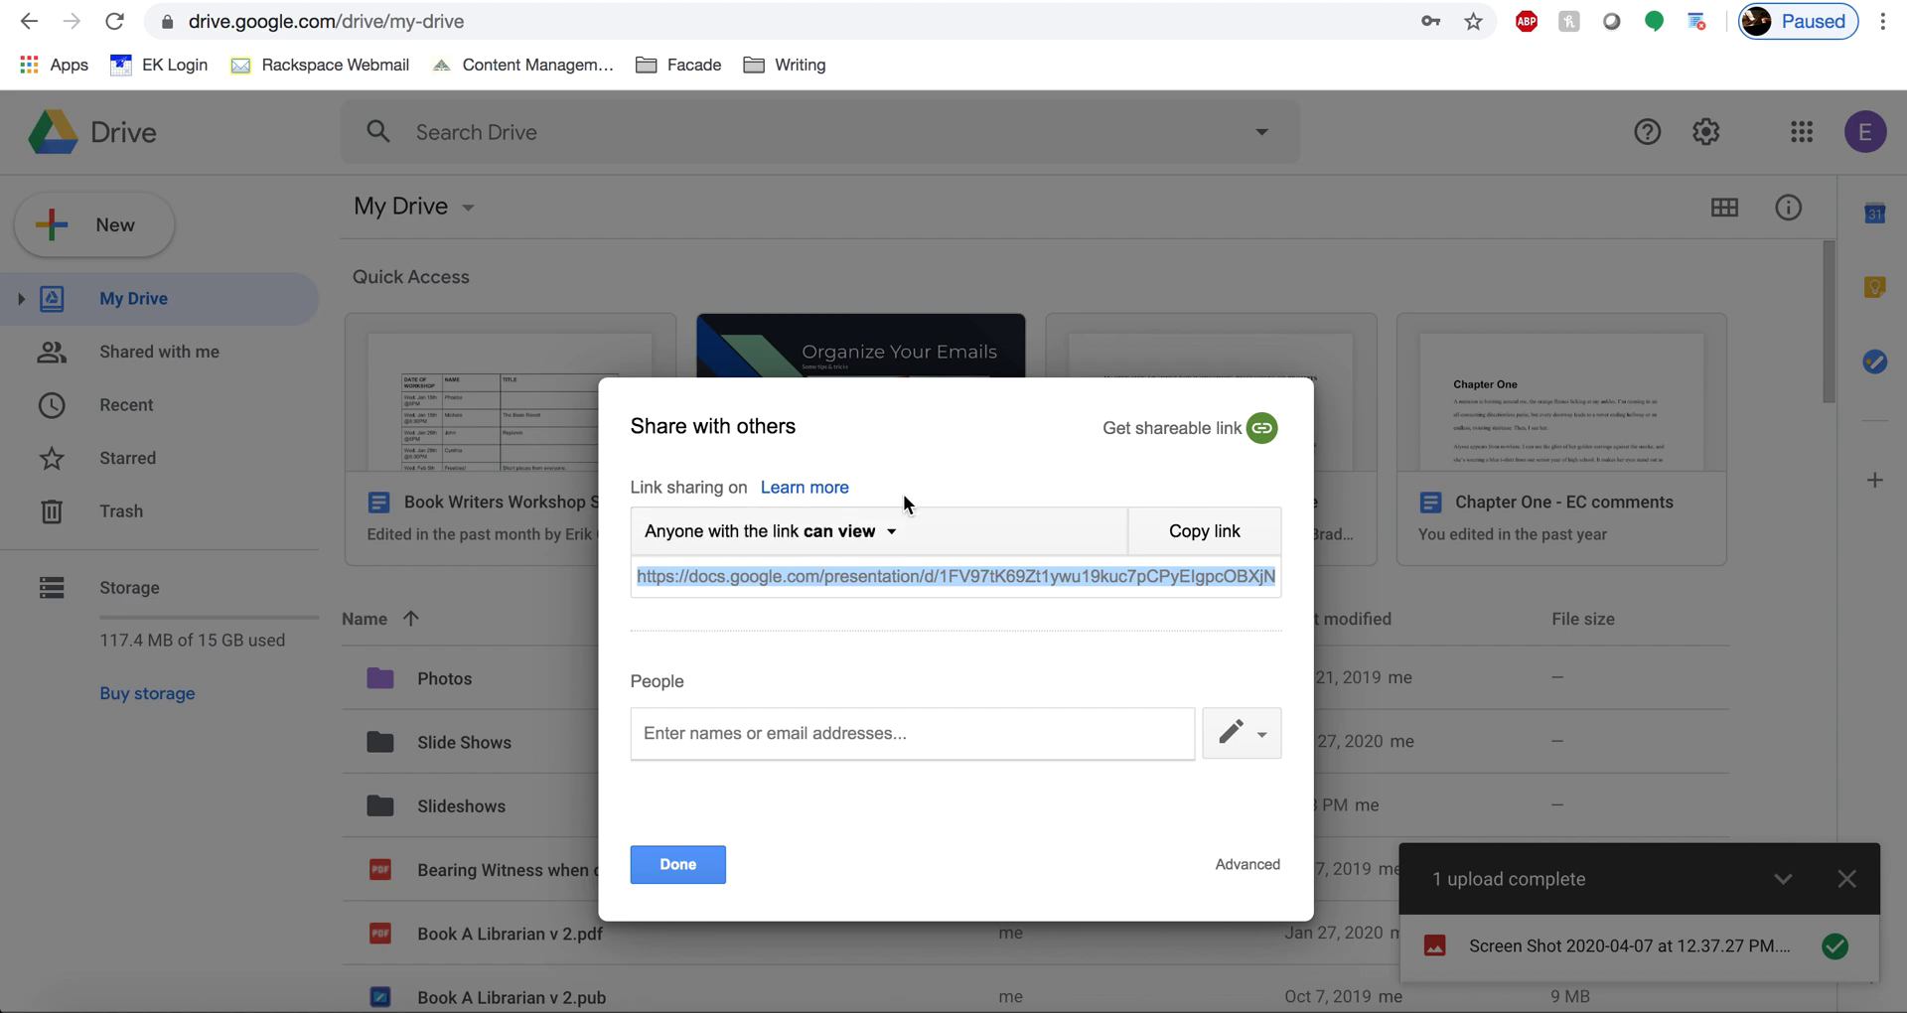
click(871, 536)
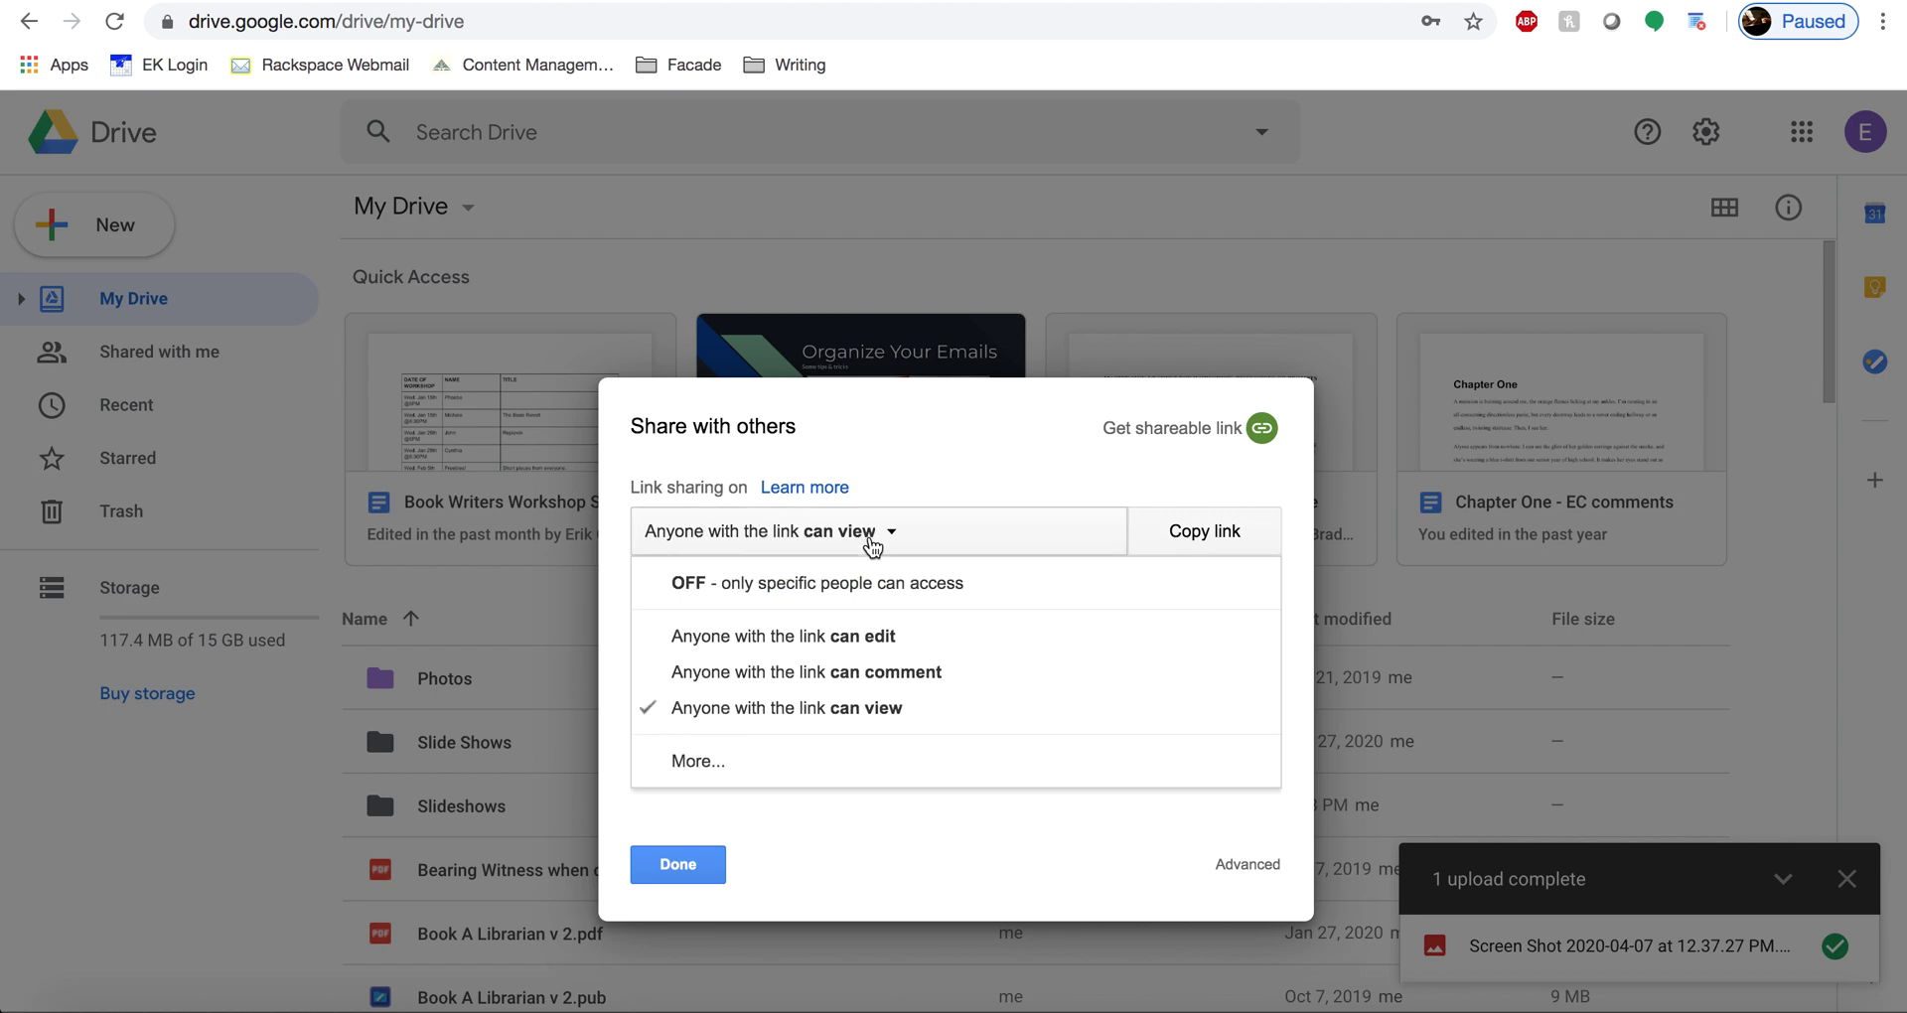
- Save link sharing as 'On - Anyone with the link' with Can view access
click(728, 765)
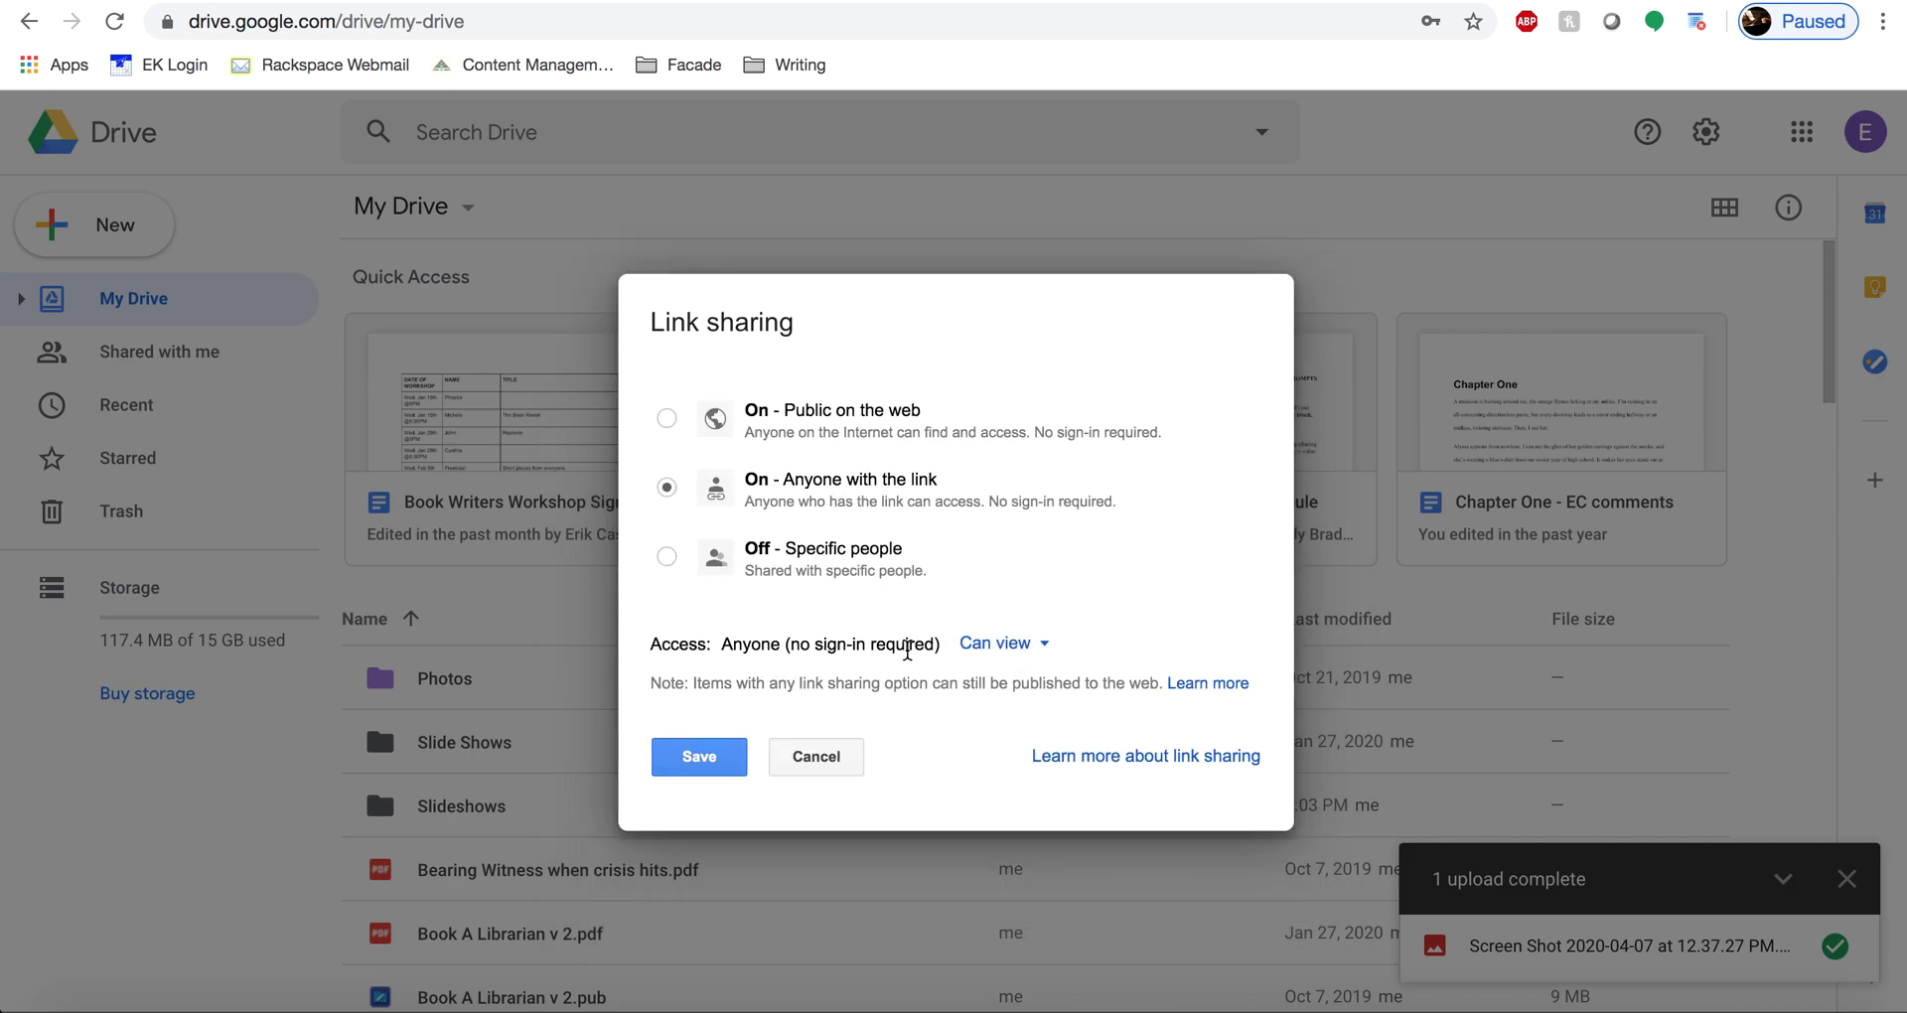
click(1001, 644)
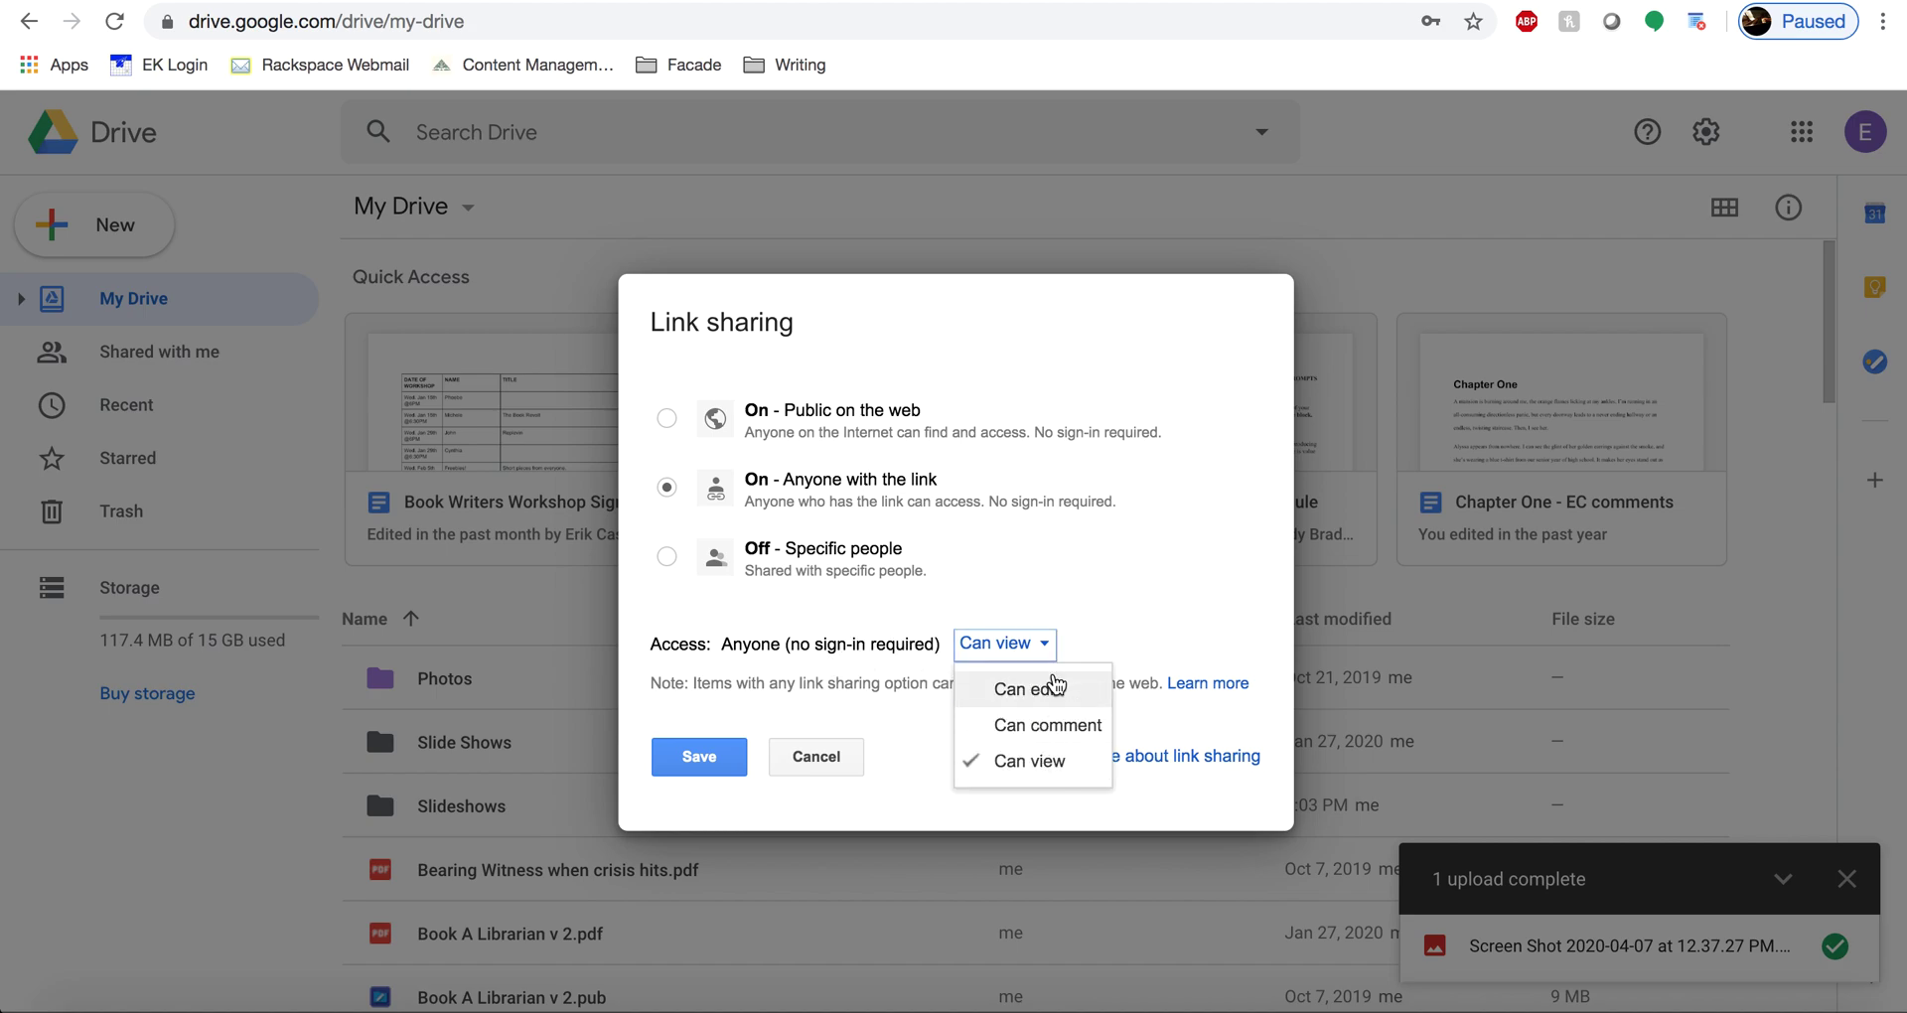
click(1085, 543)
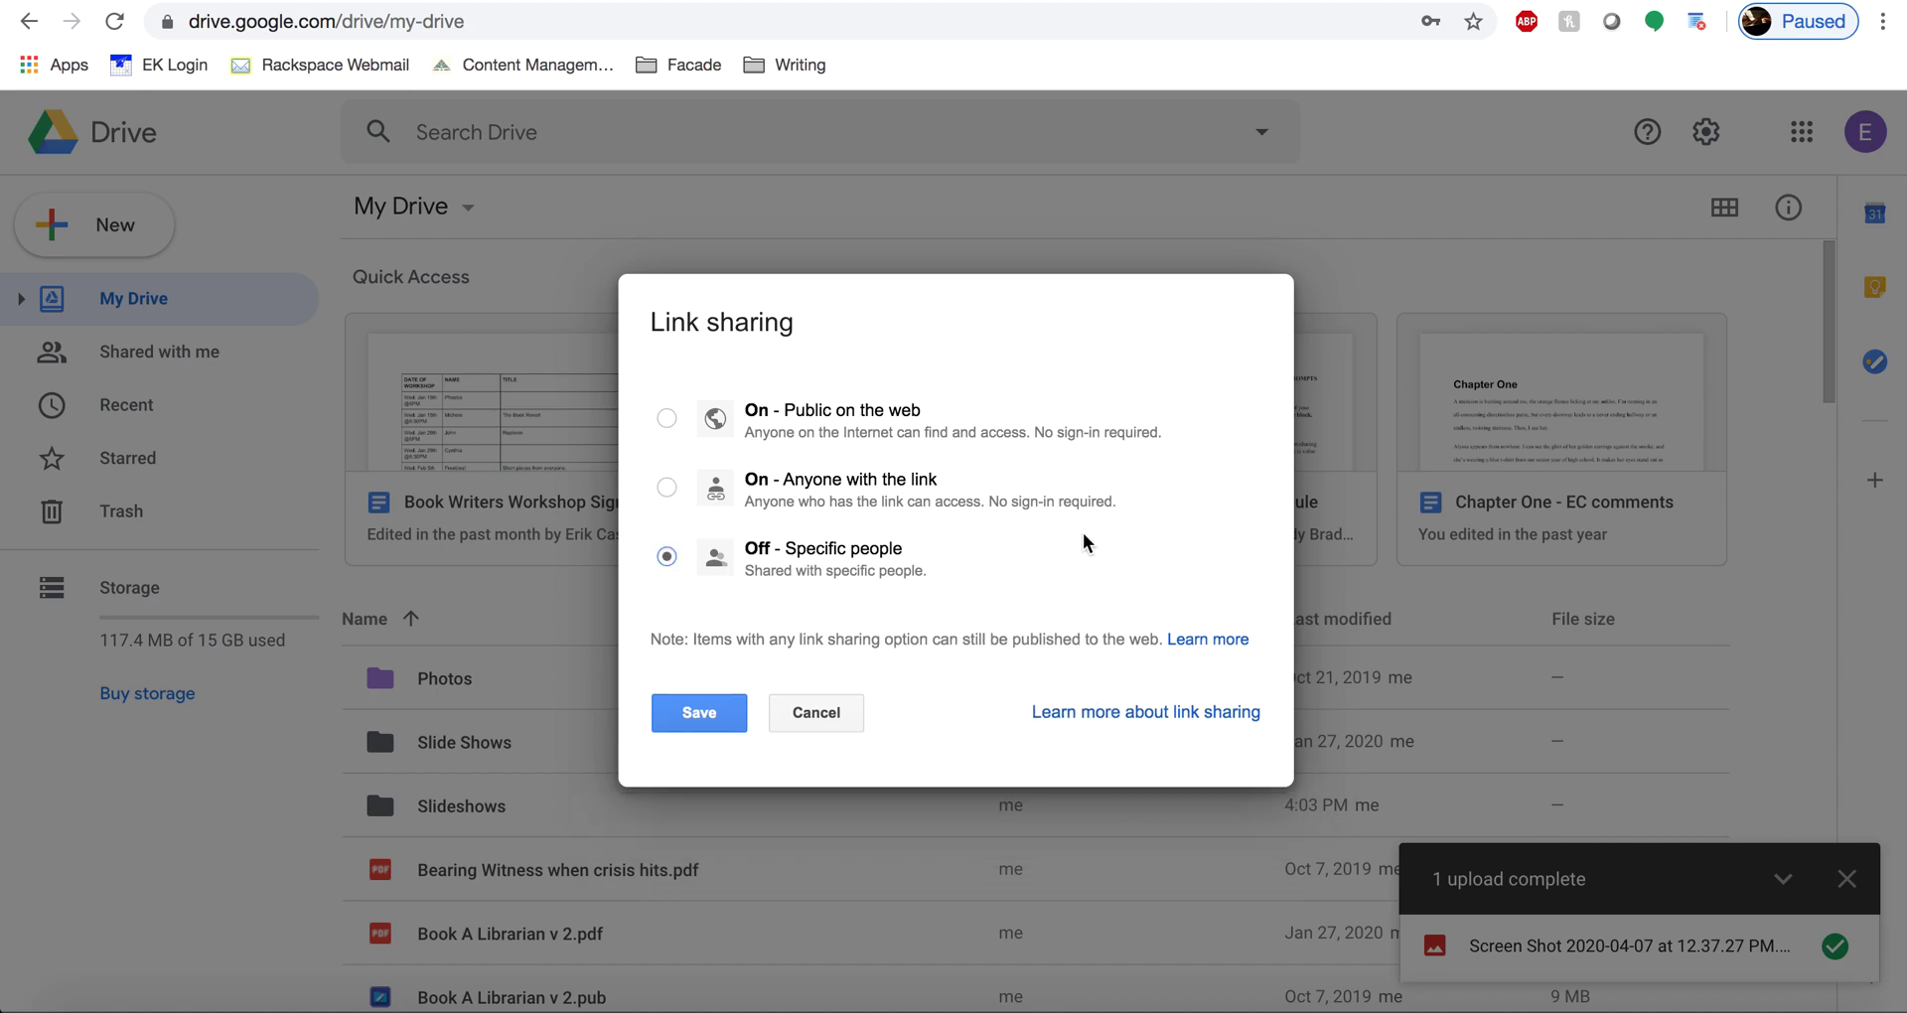
click(666, 419)
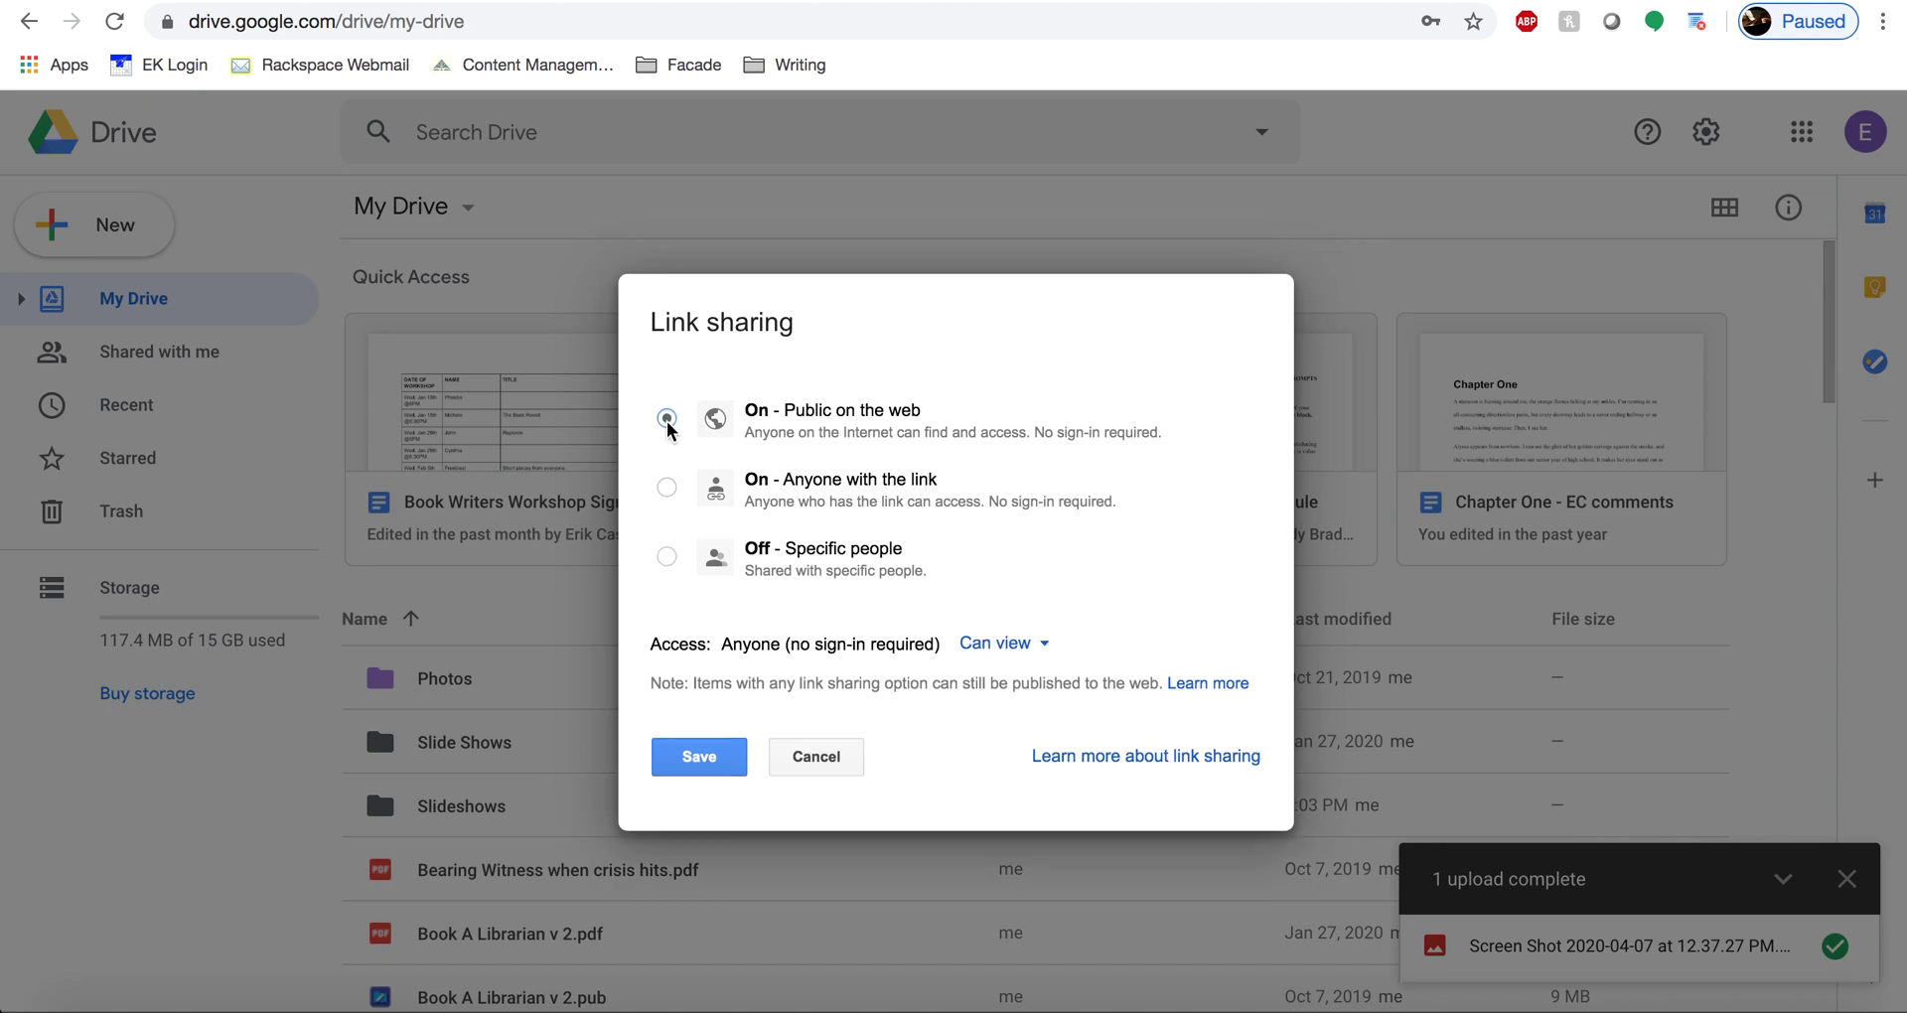
click(665, 488)
click(667, 556)
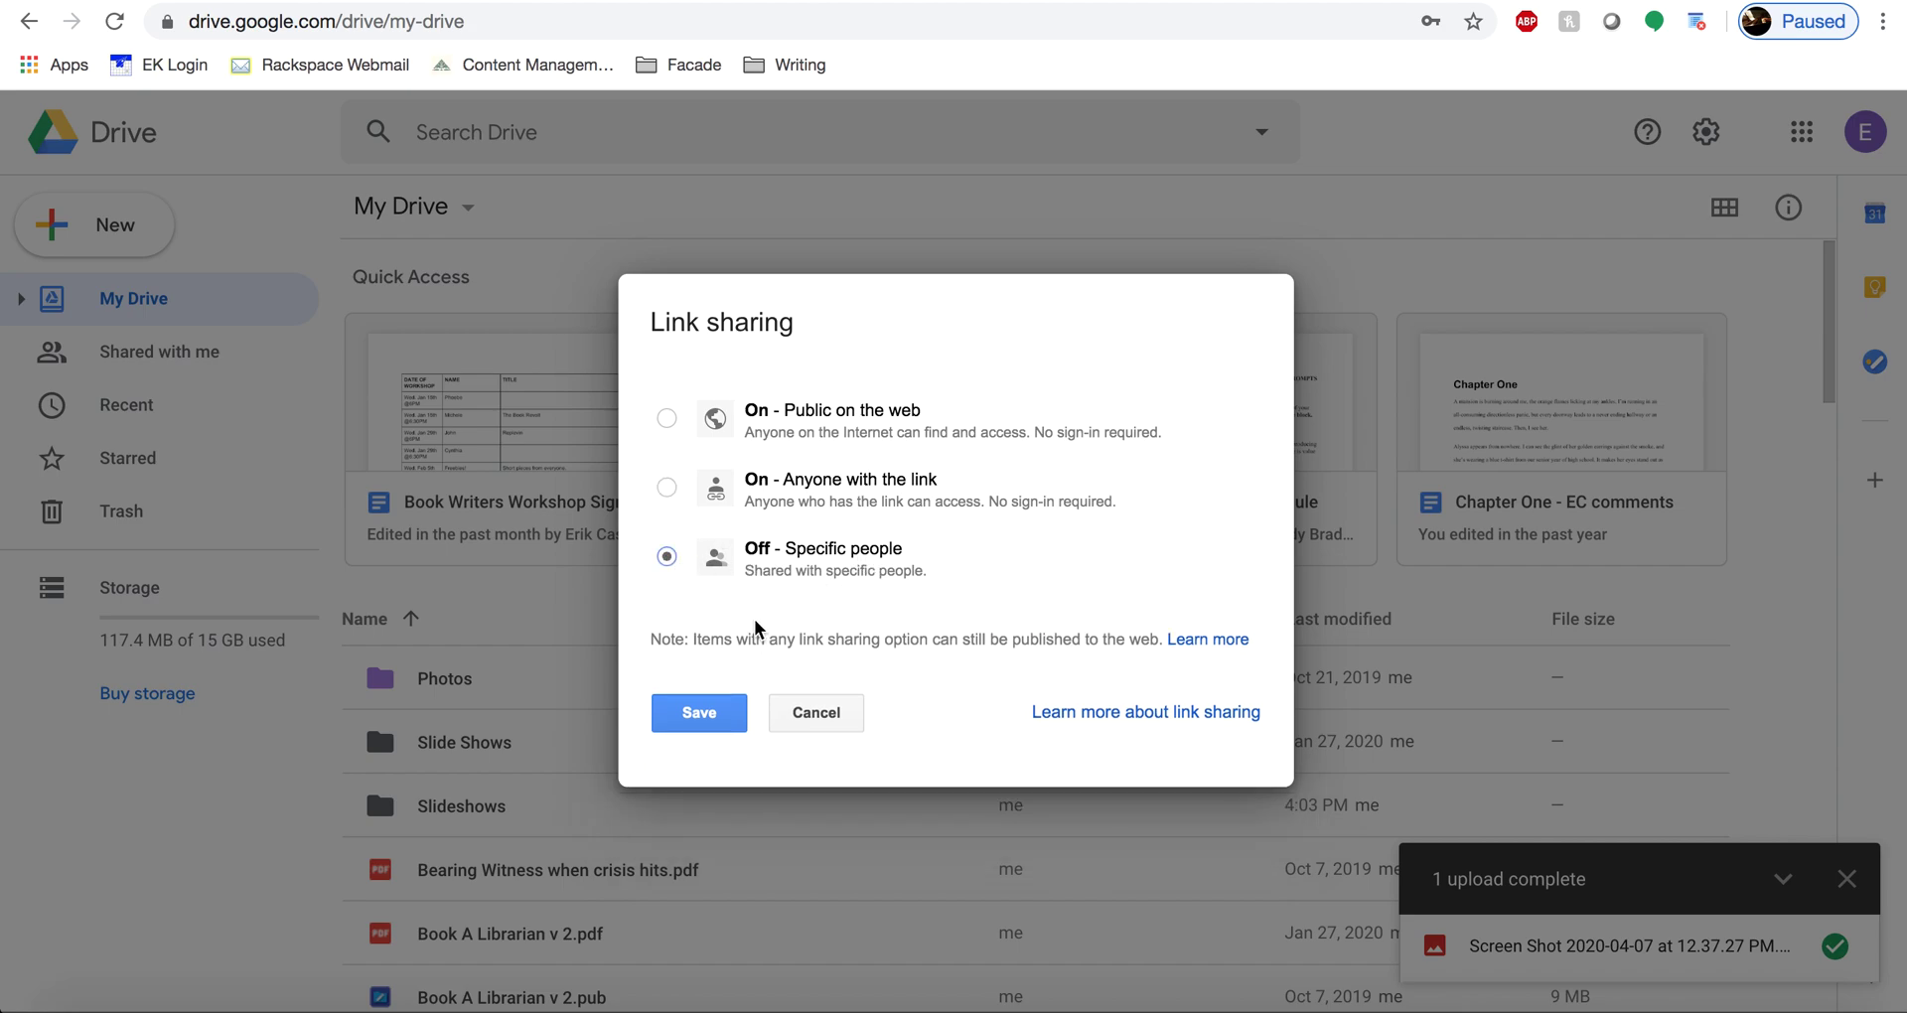
click(664, 487)
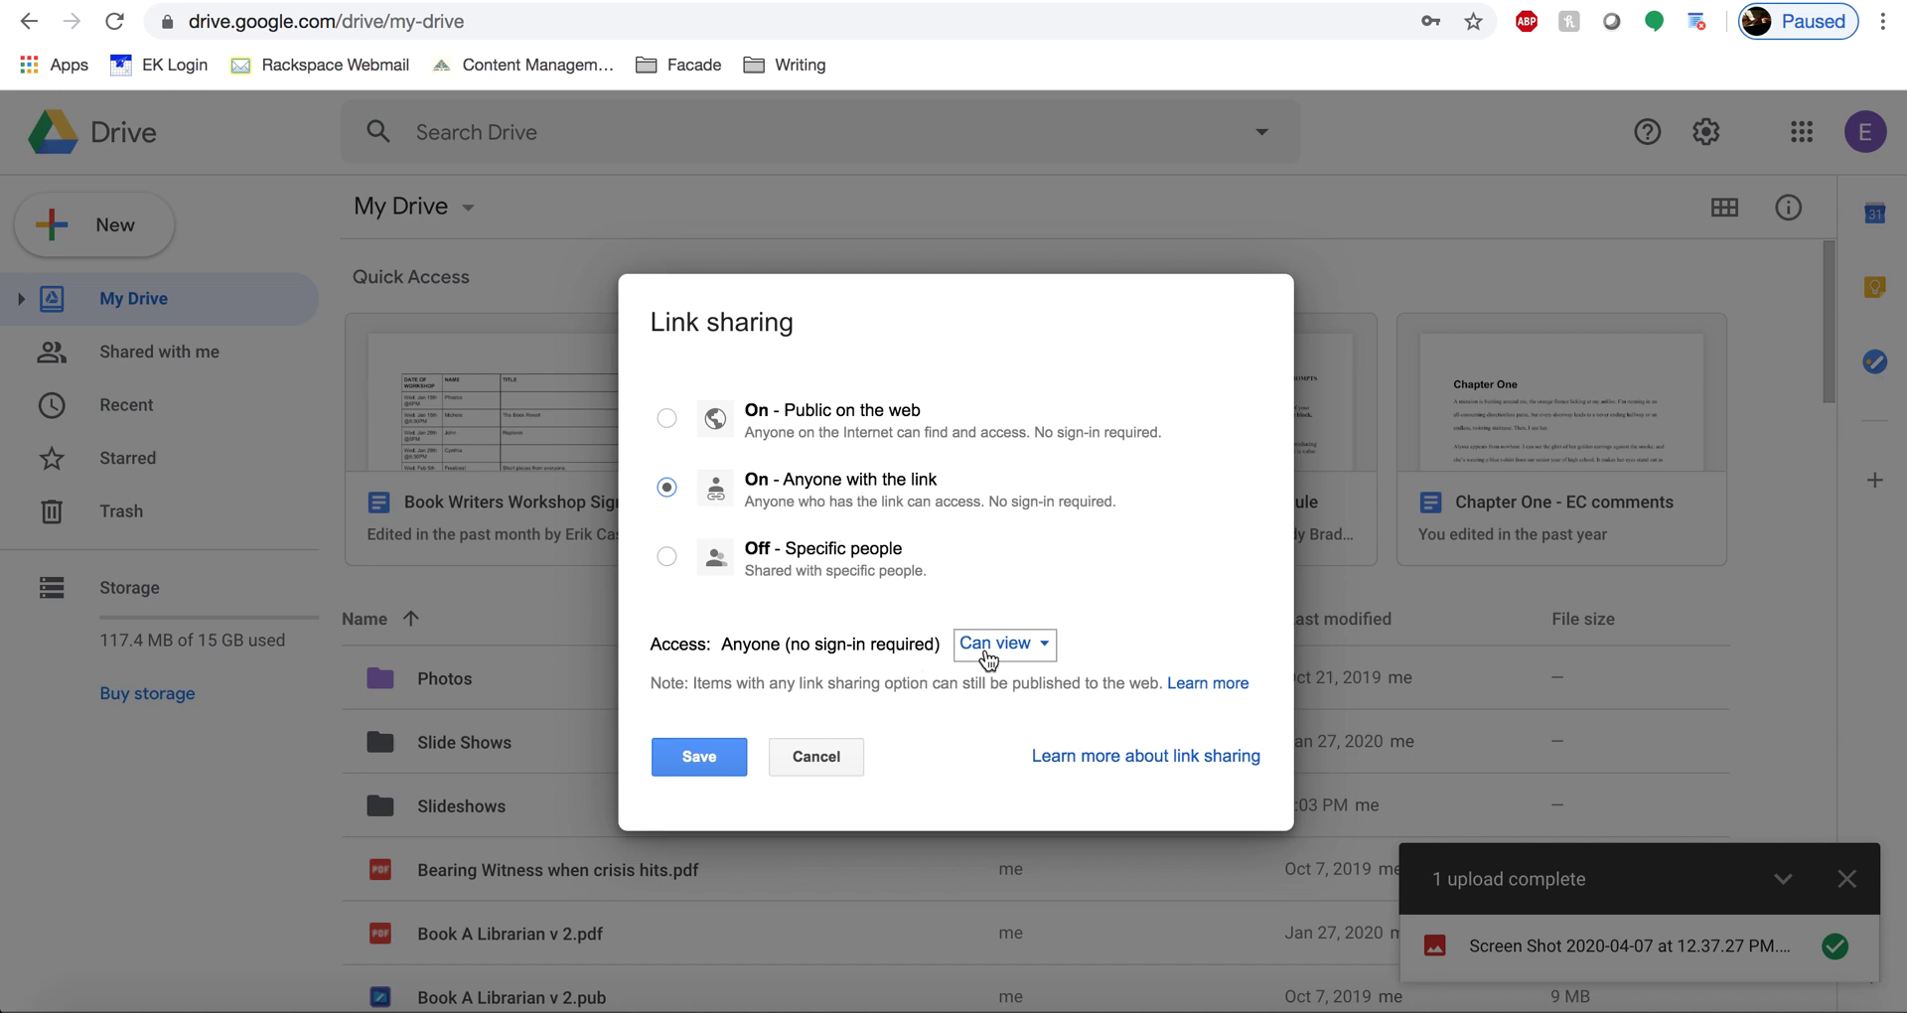
click(700, 757)
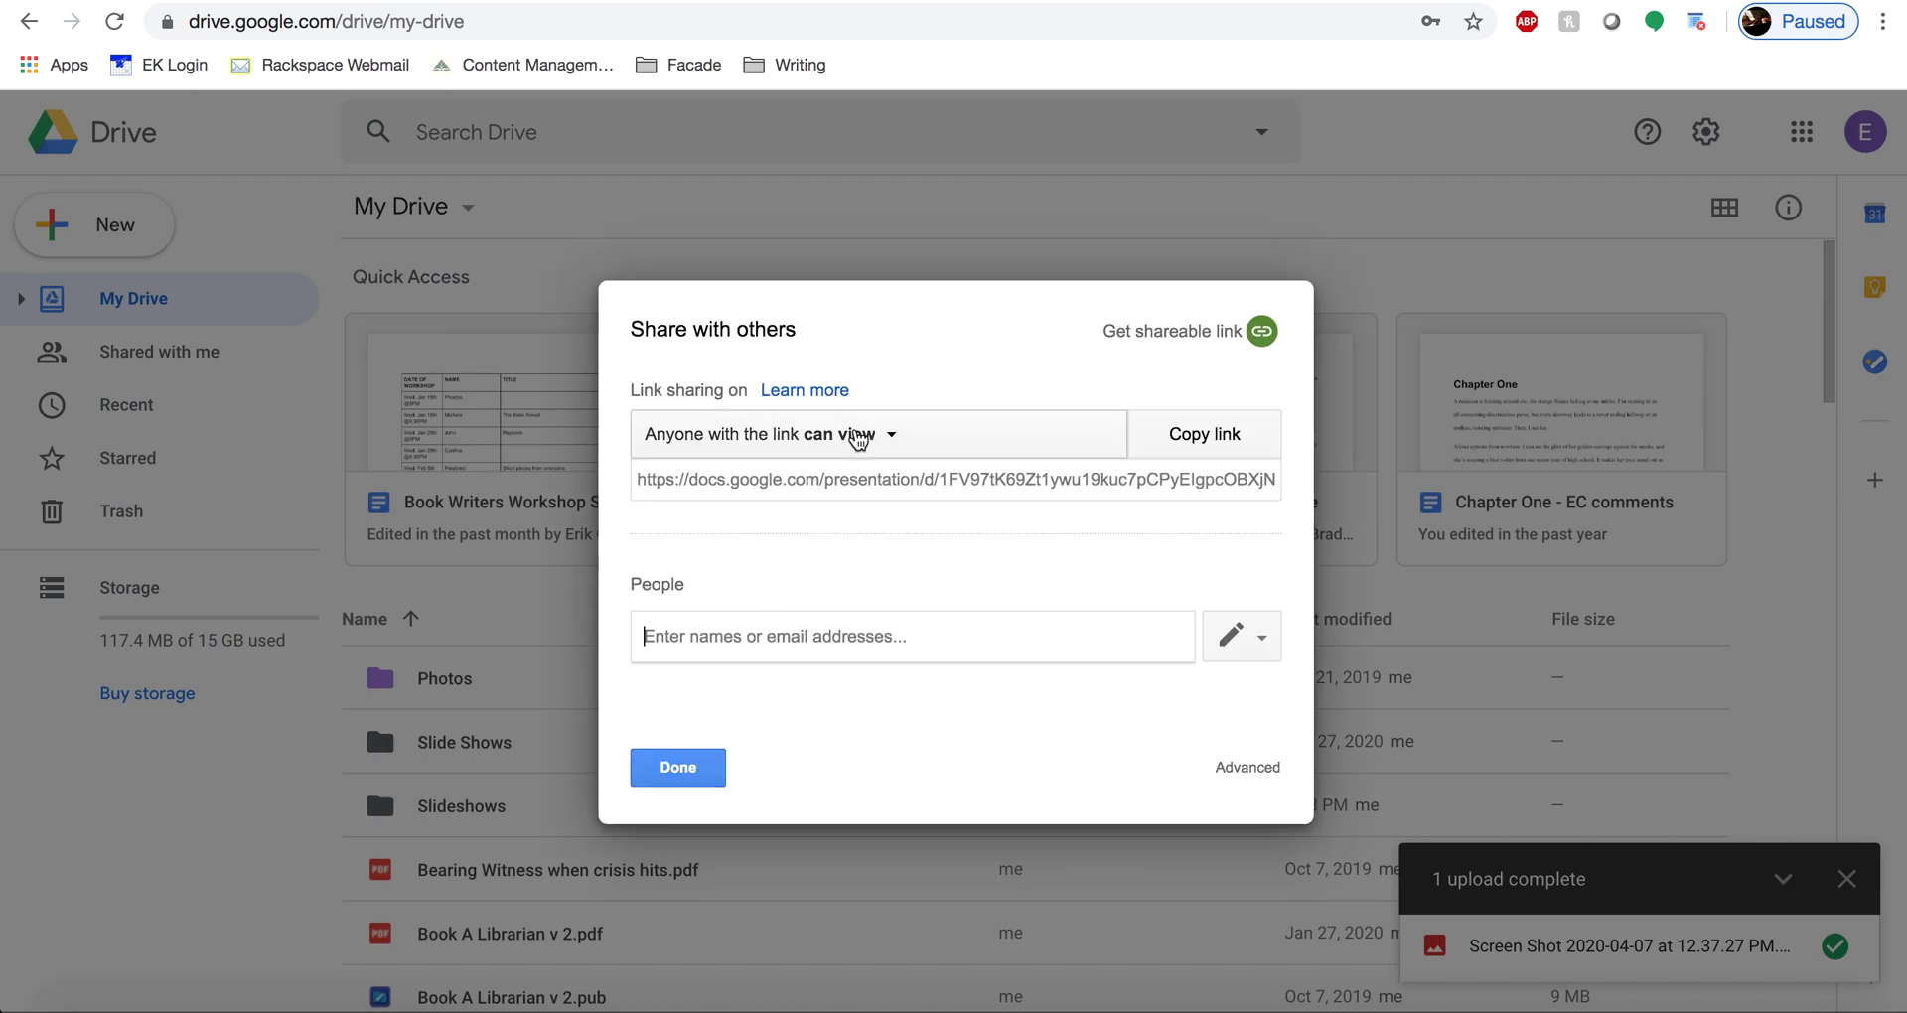
- Reopen the link sharing options, cancel without changes, and close the share settings
click(870, 444)
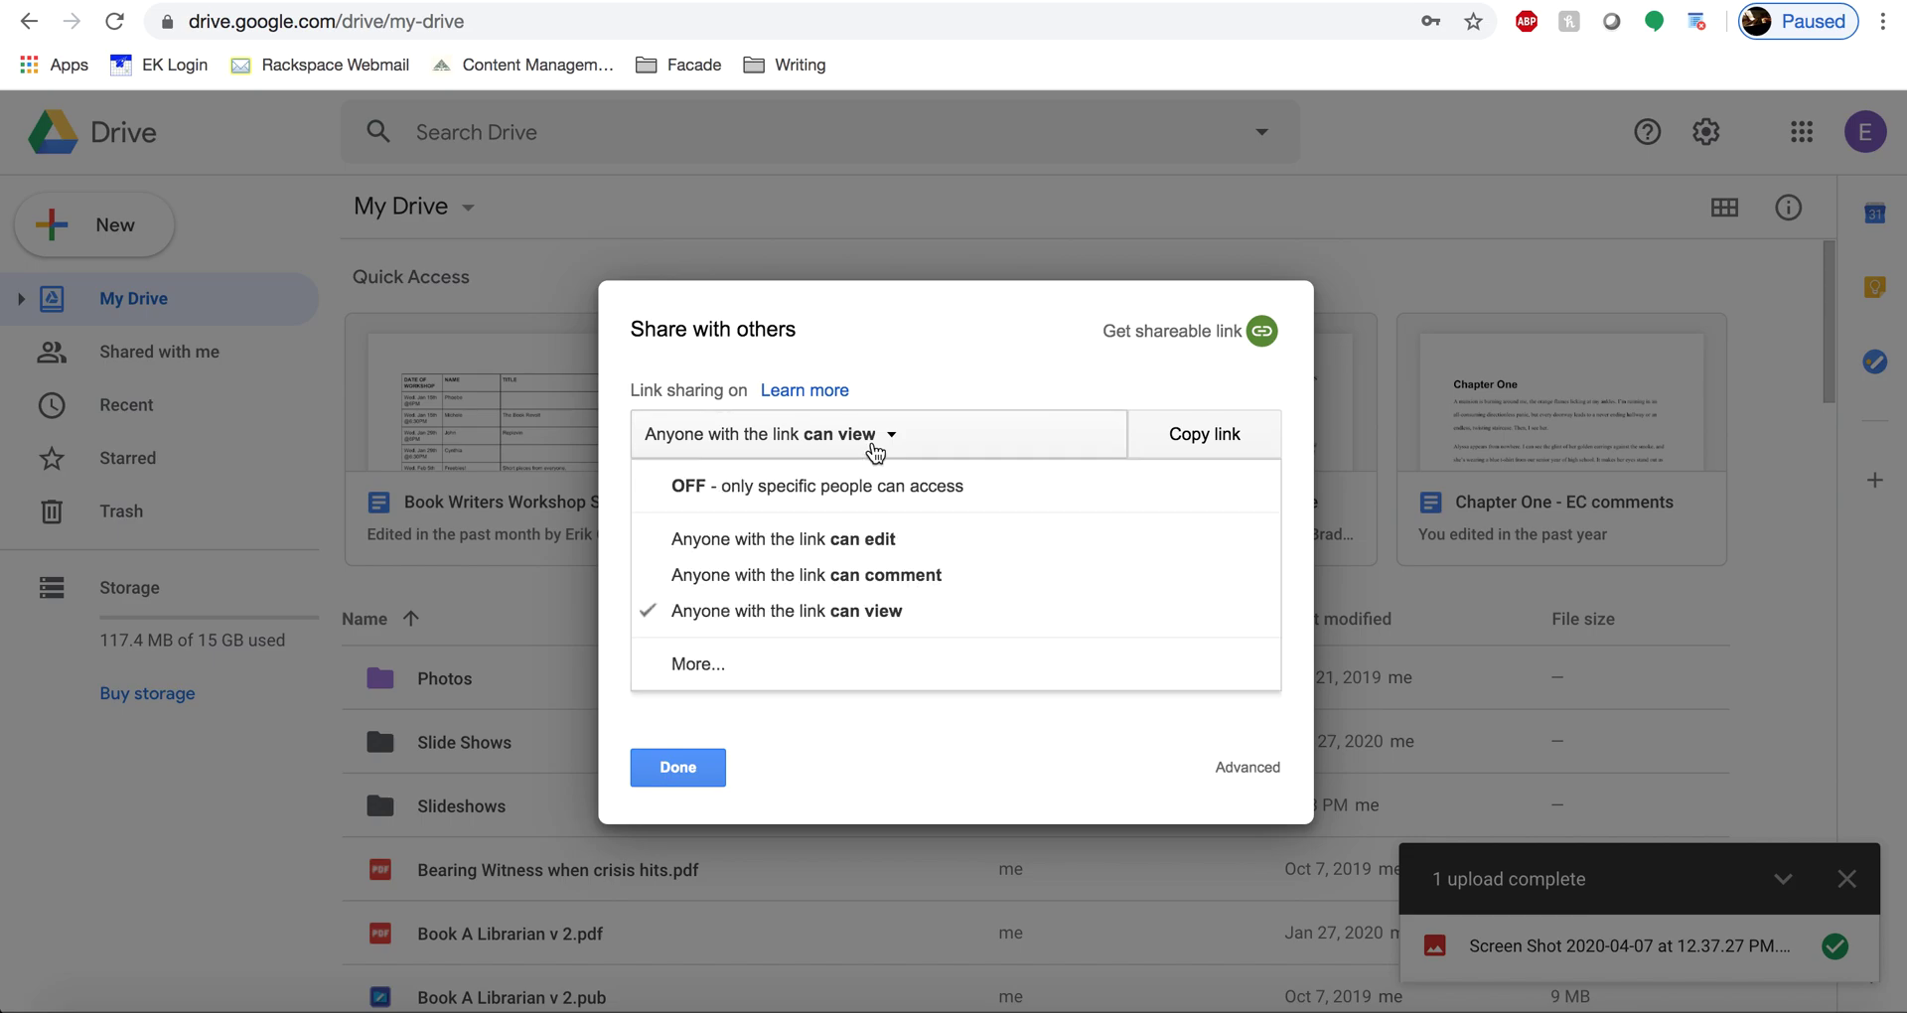
click(749, 672)
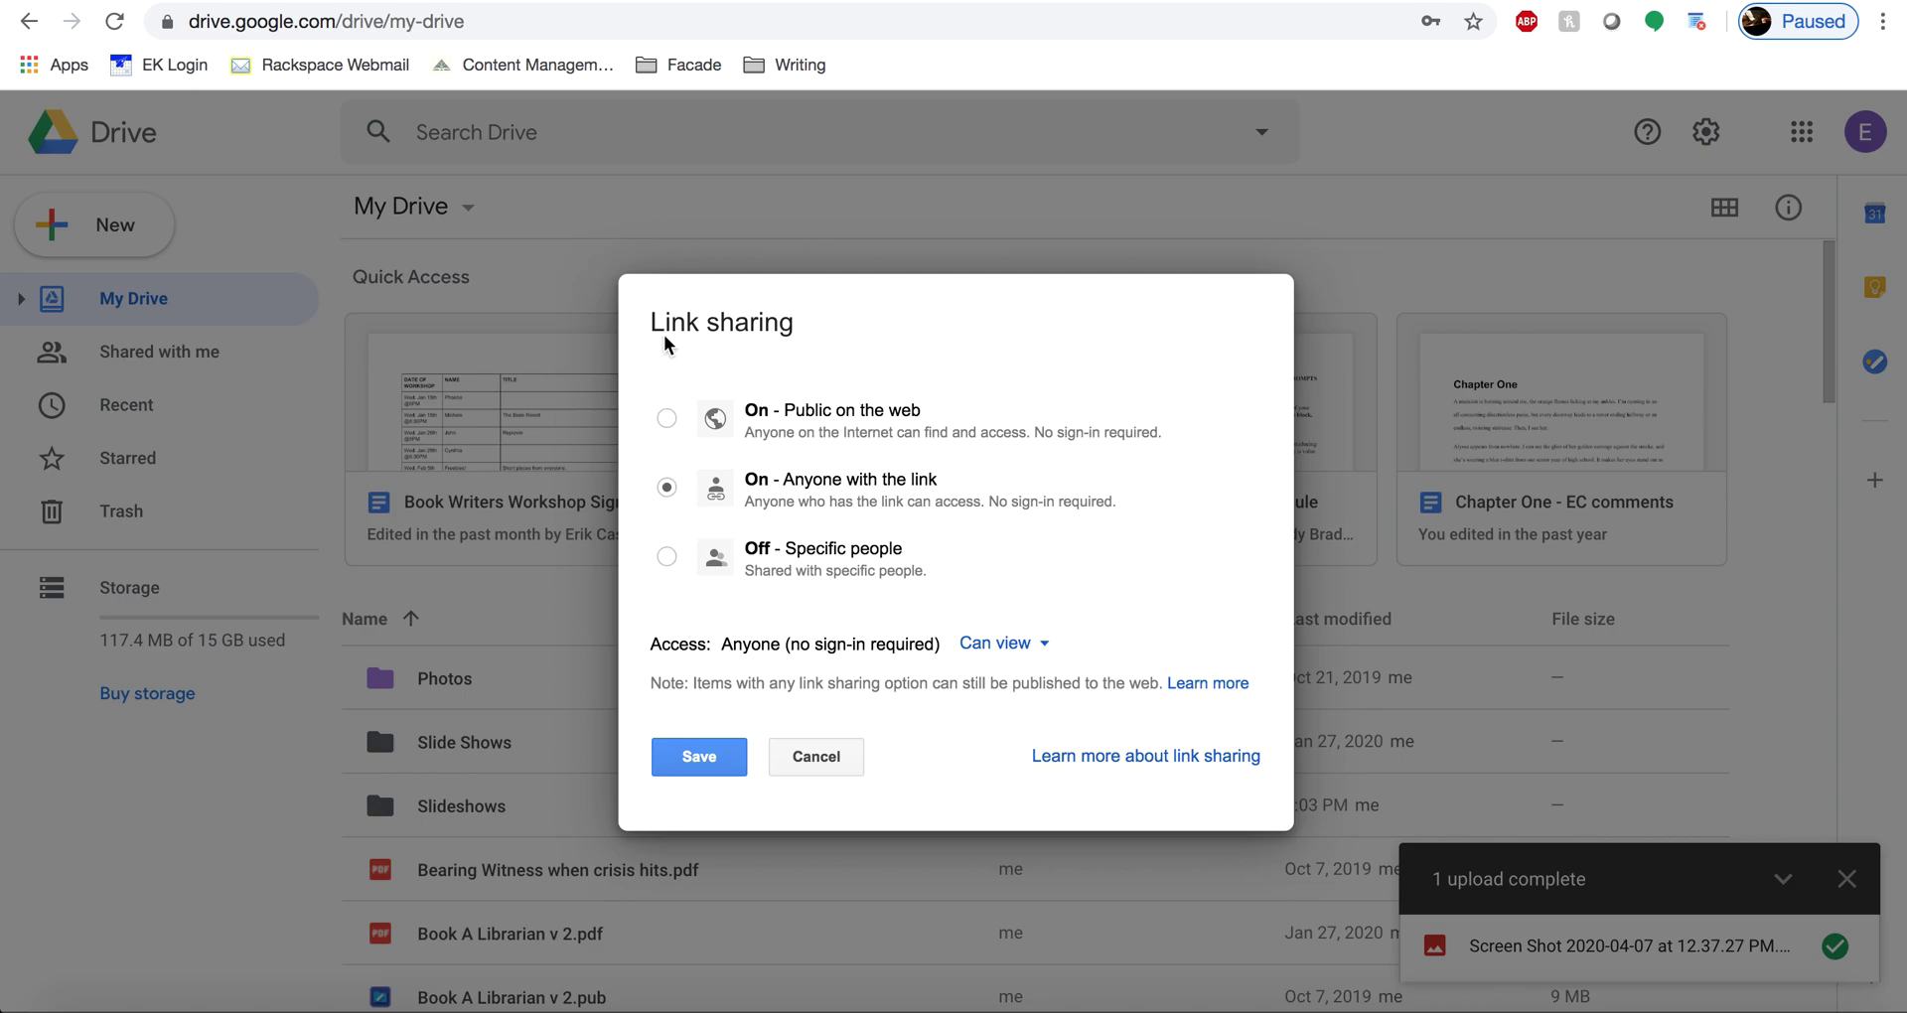
click(819, 767)
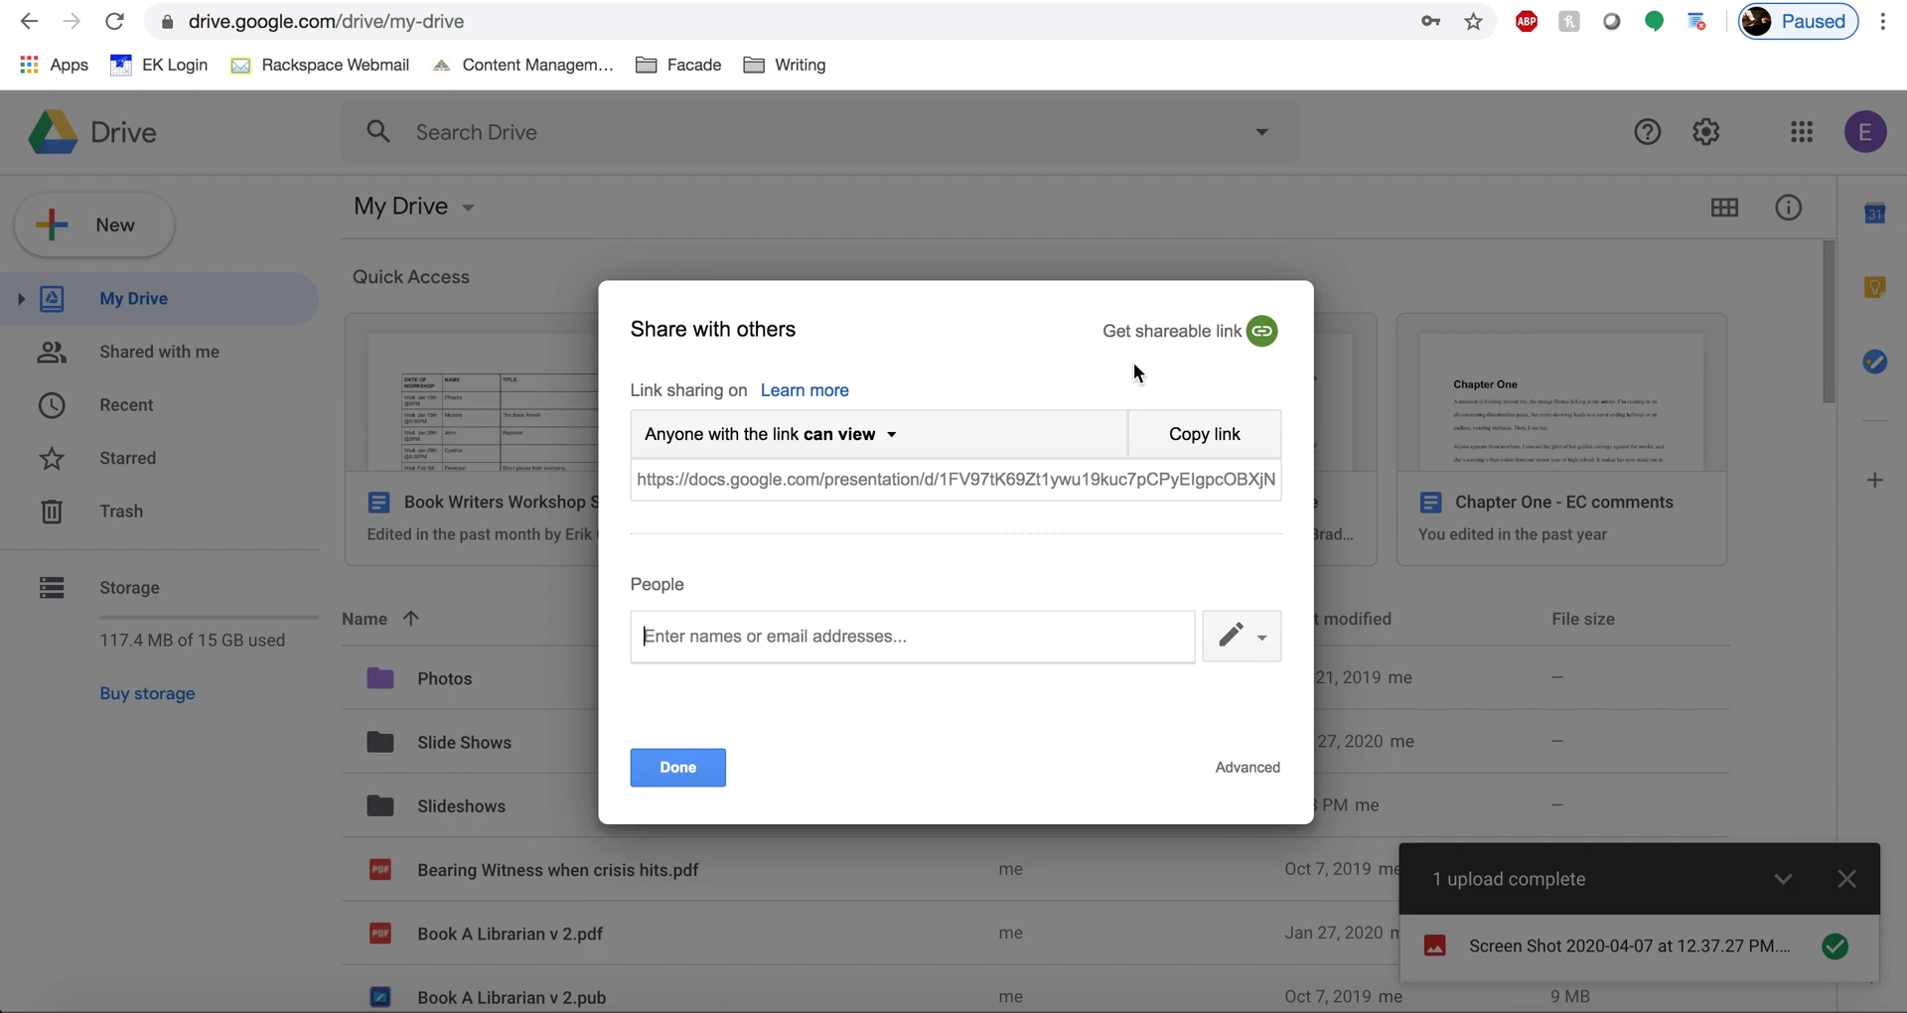
click(684, 774)
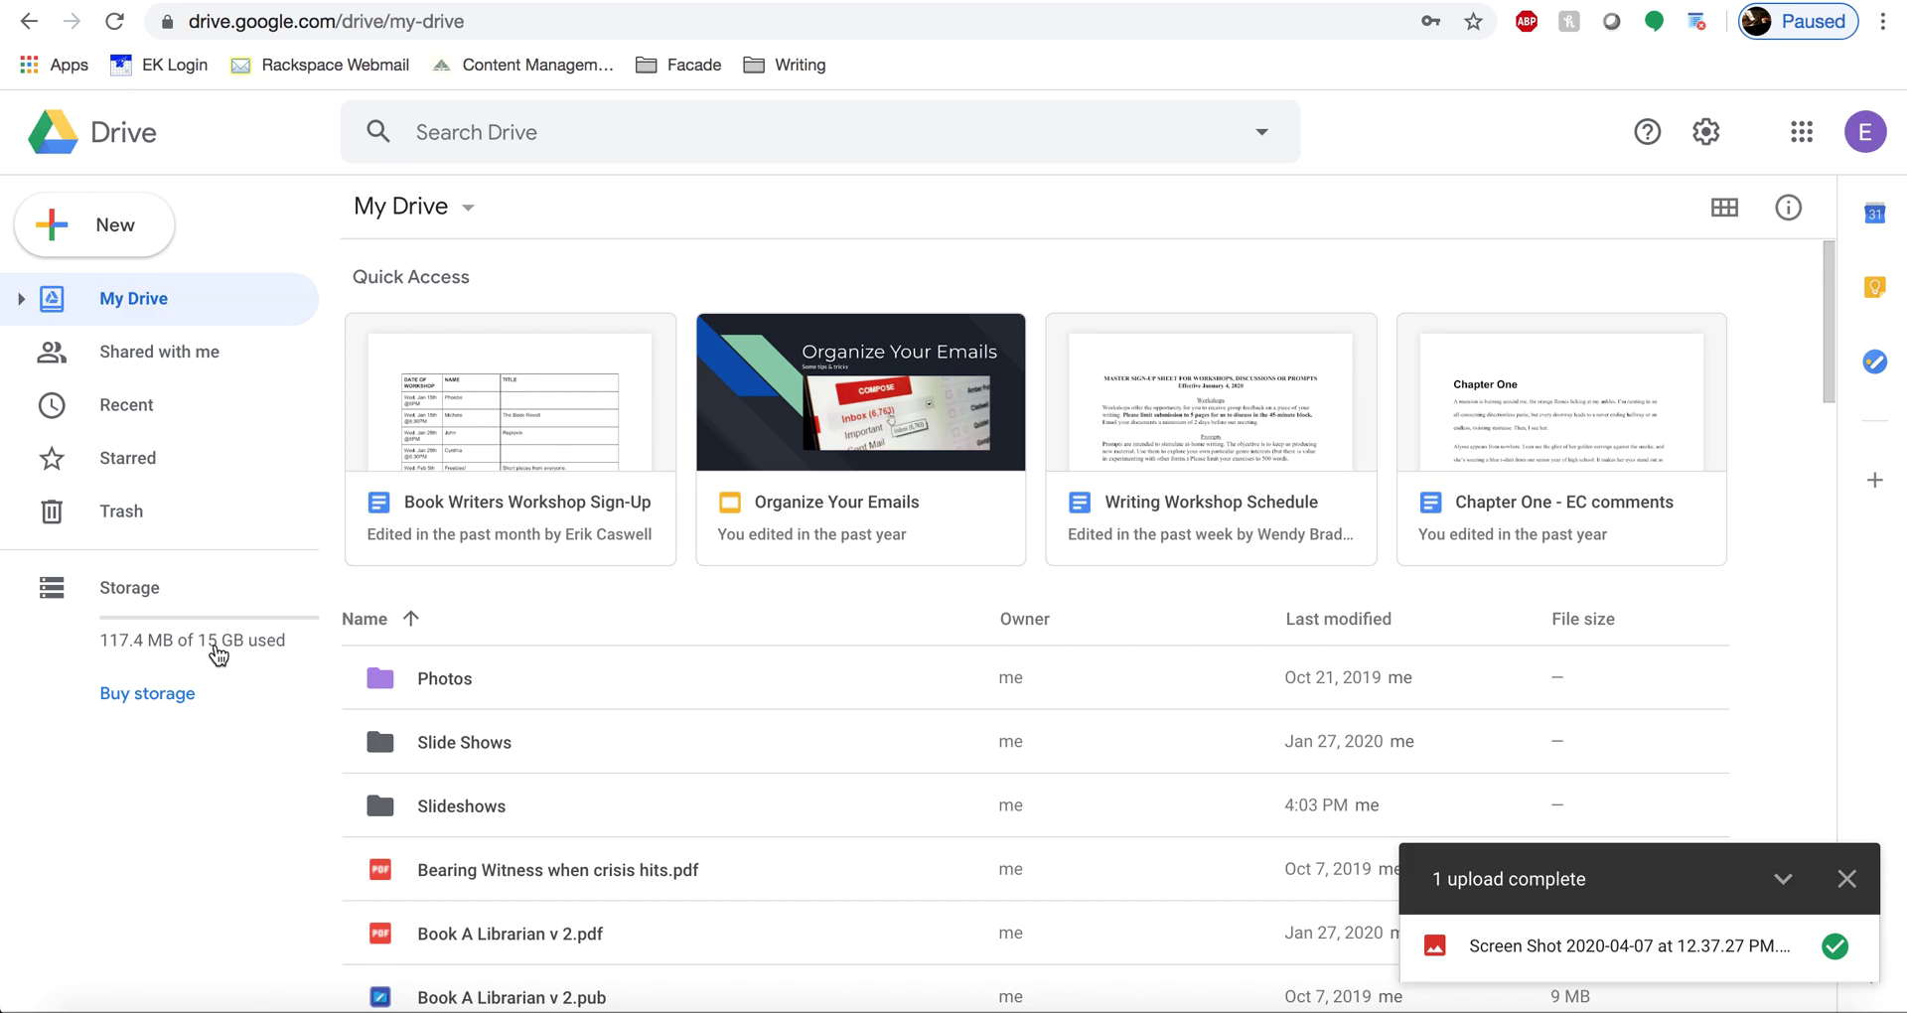
click(145, 708)
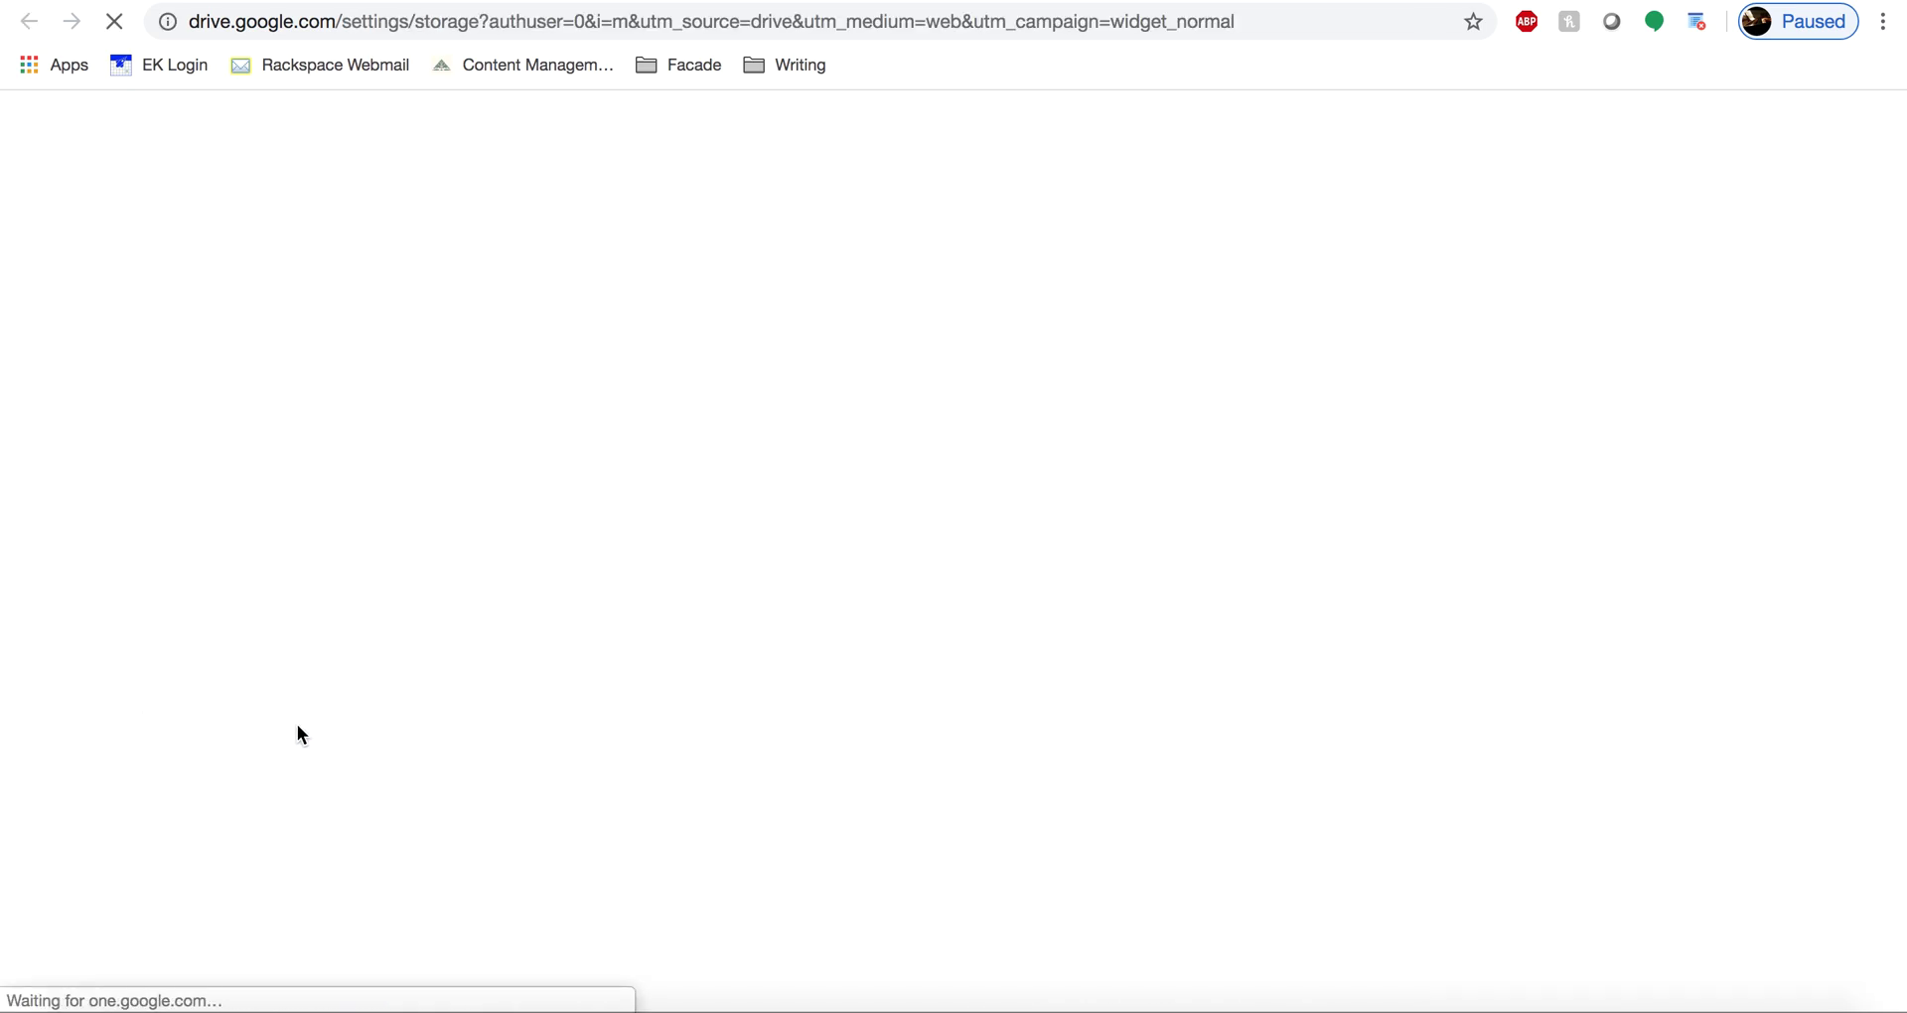
scroll(417, 710, down, 2)
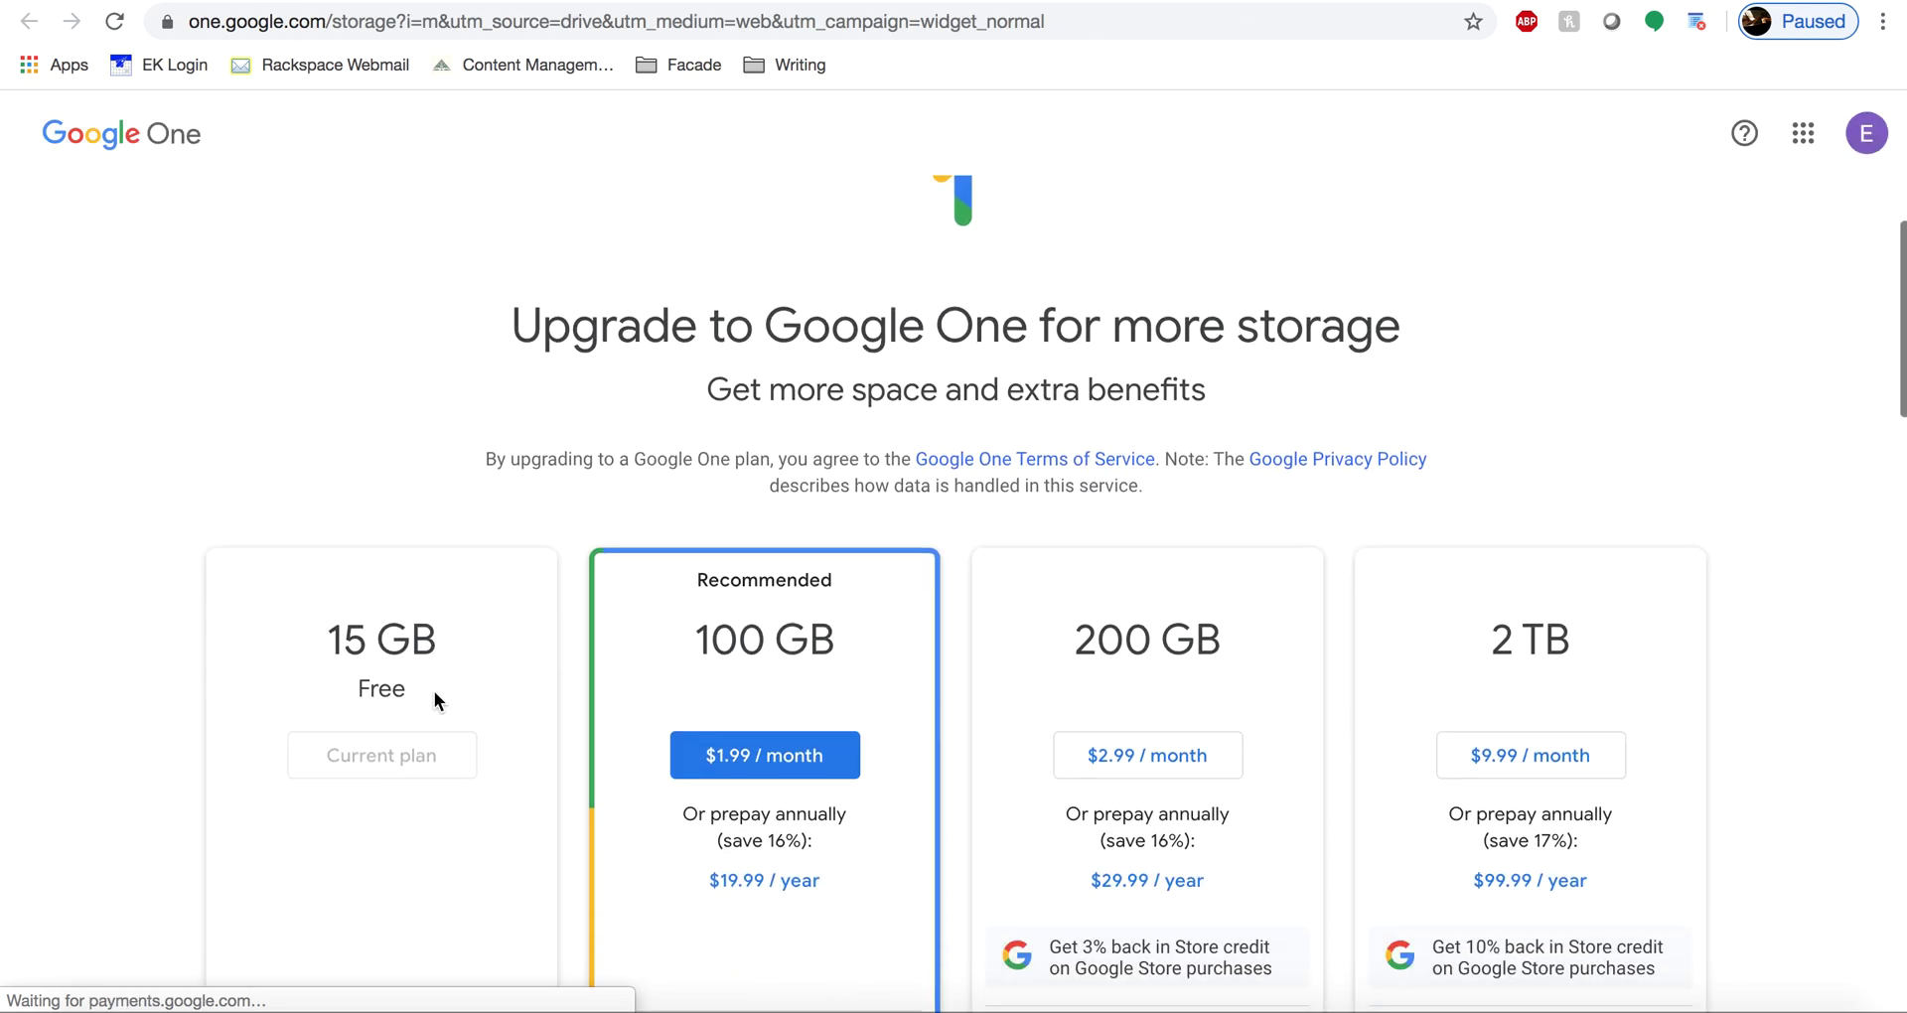
scroll(433, 689, down, 1)
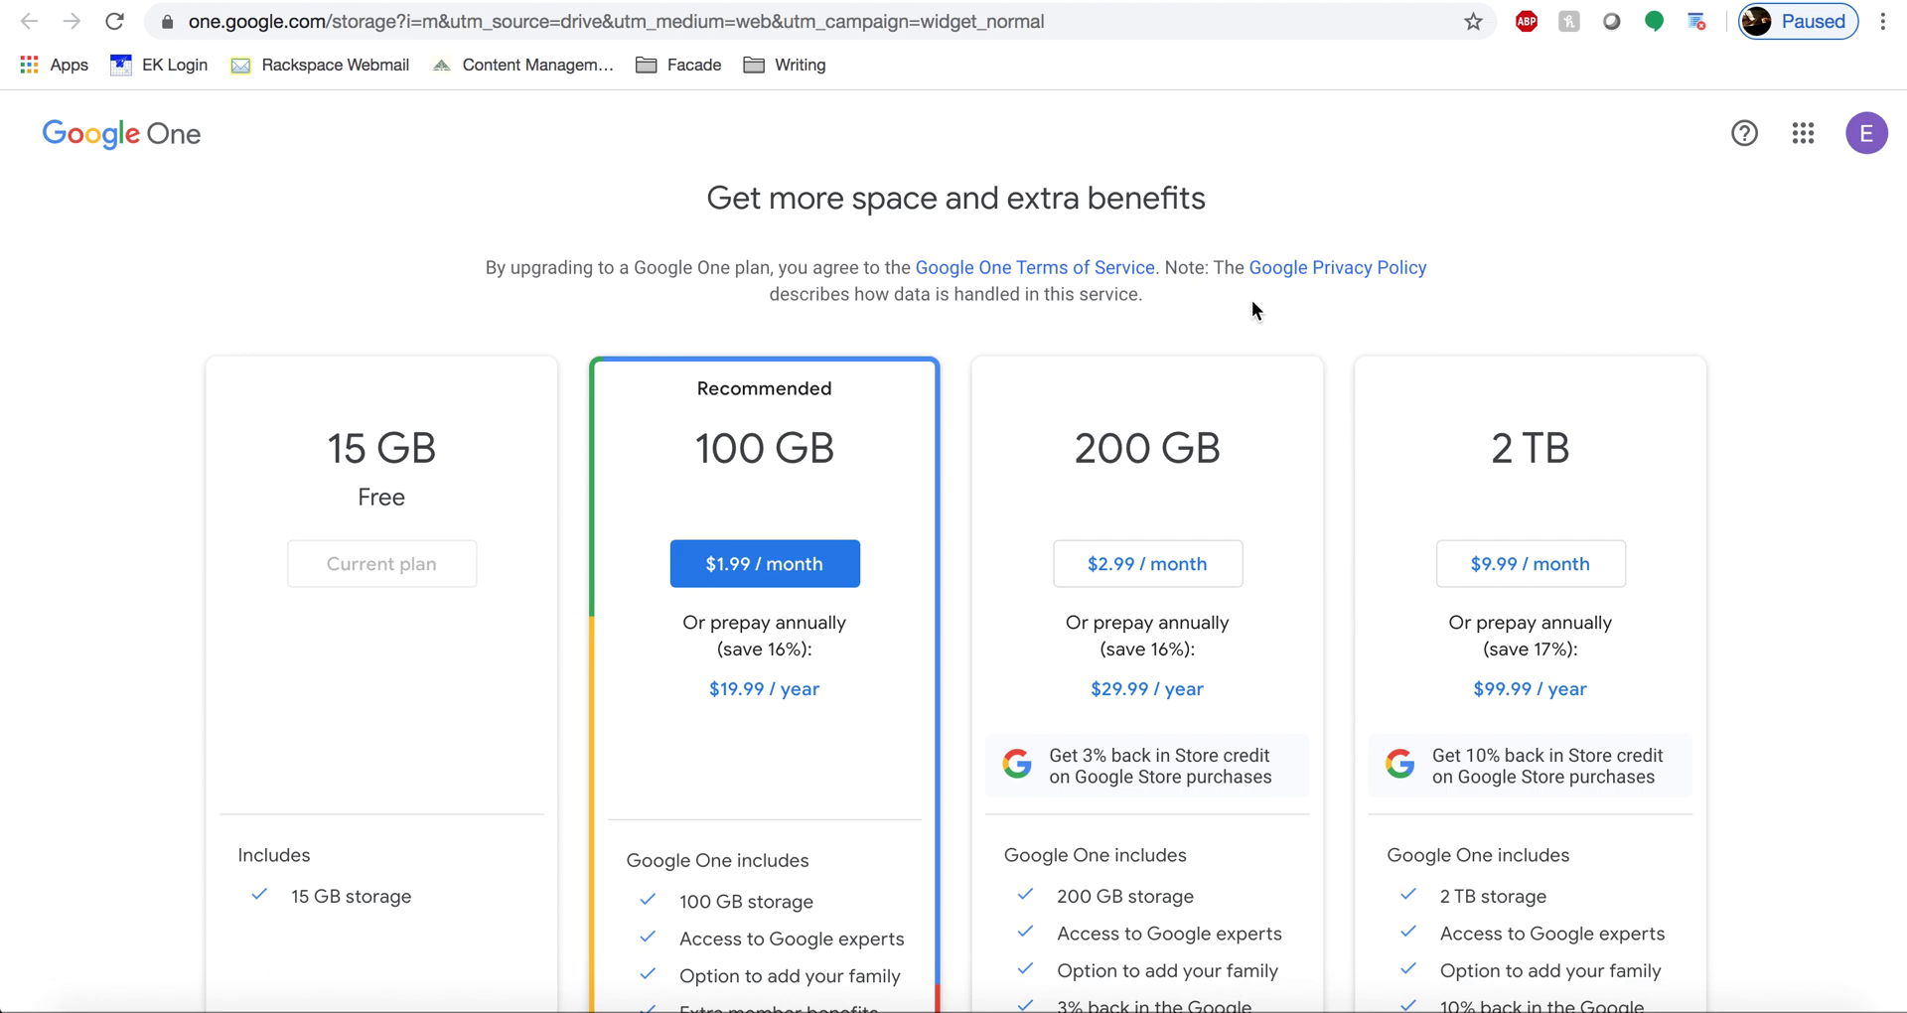
scroll(1253, 302, down, 2)
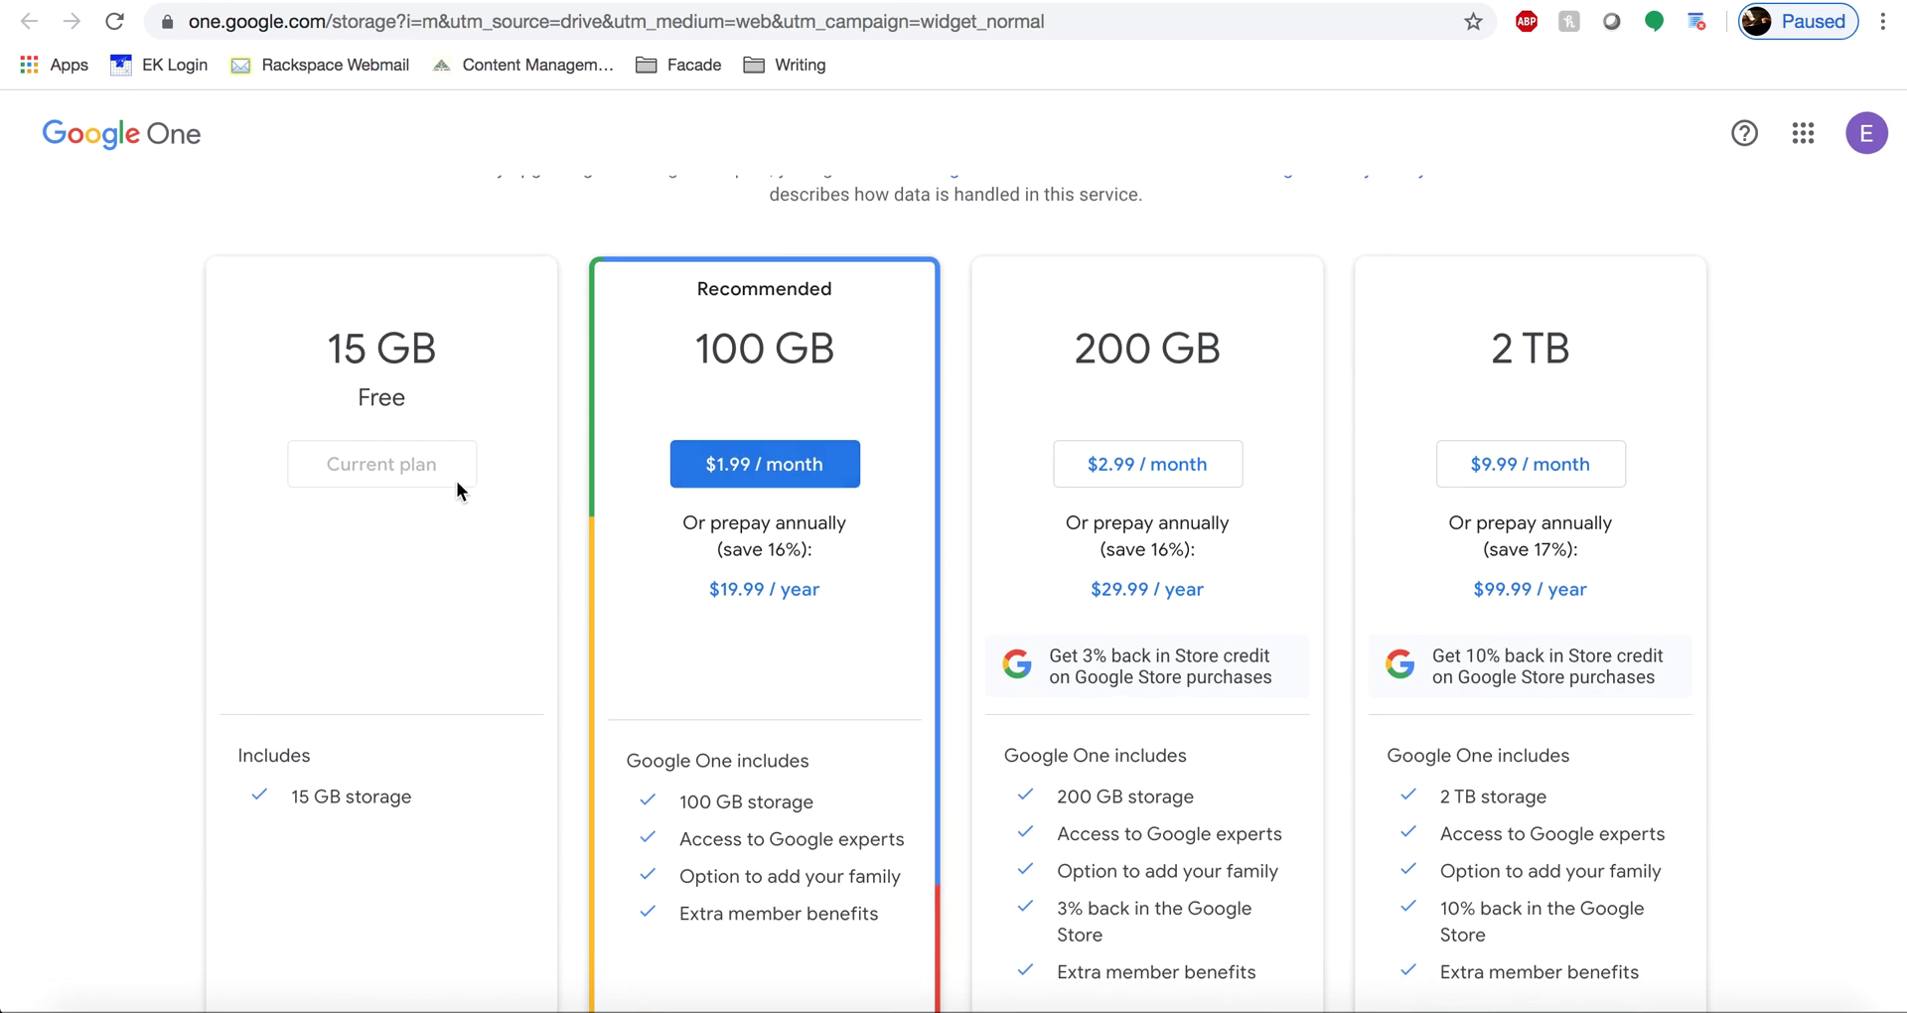
key(super+w)
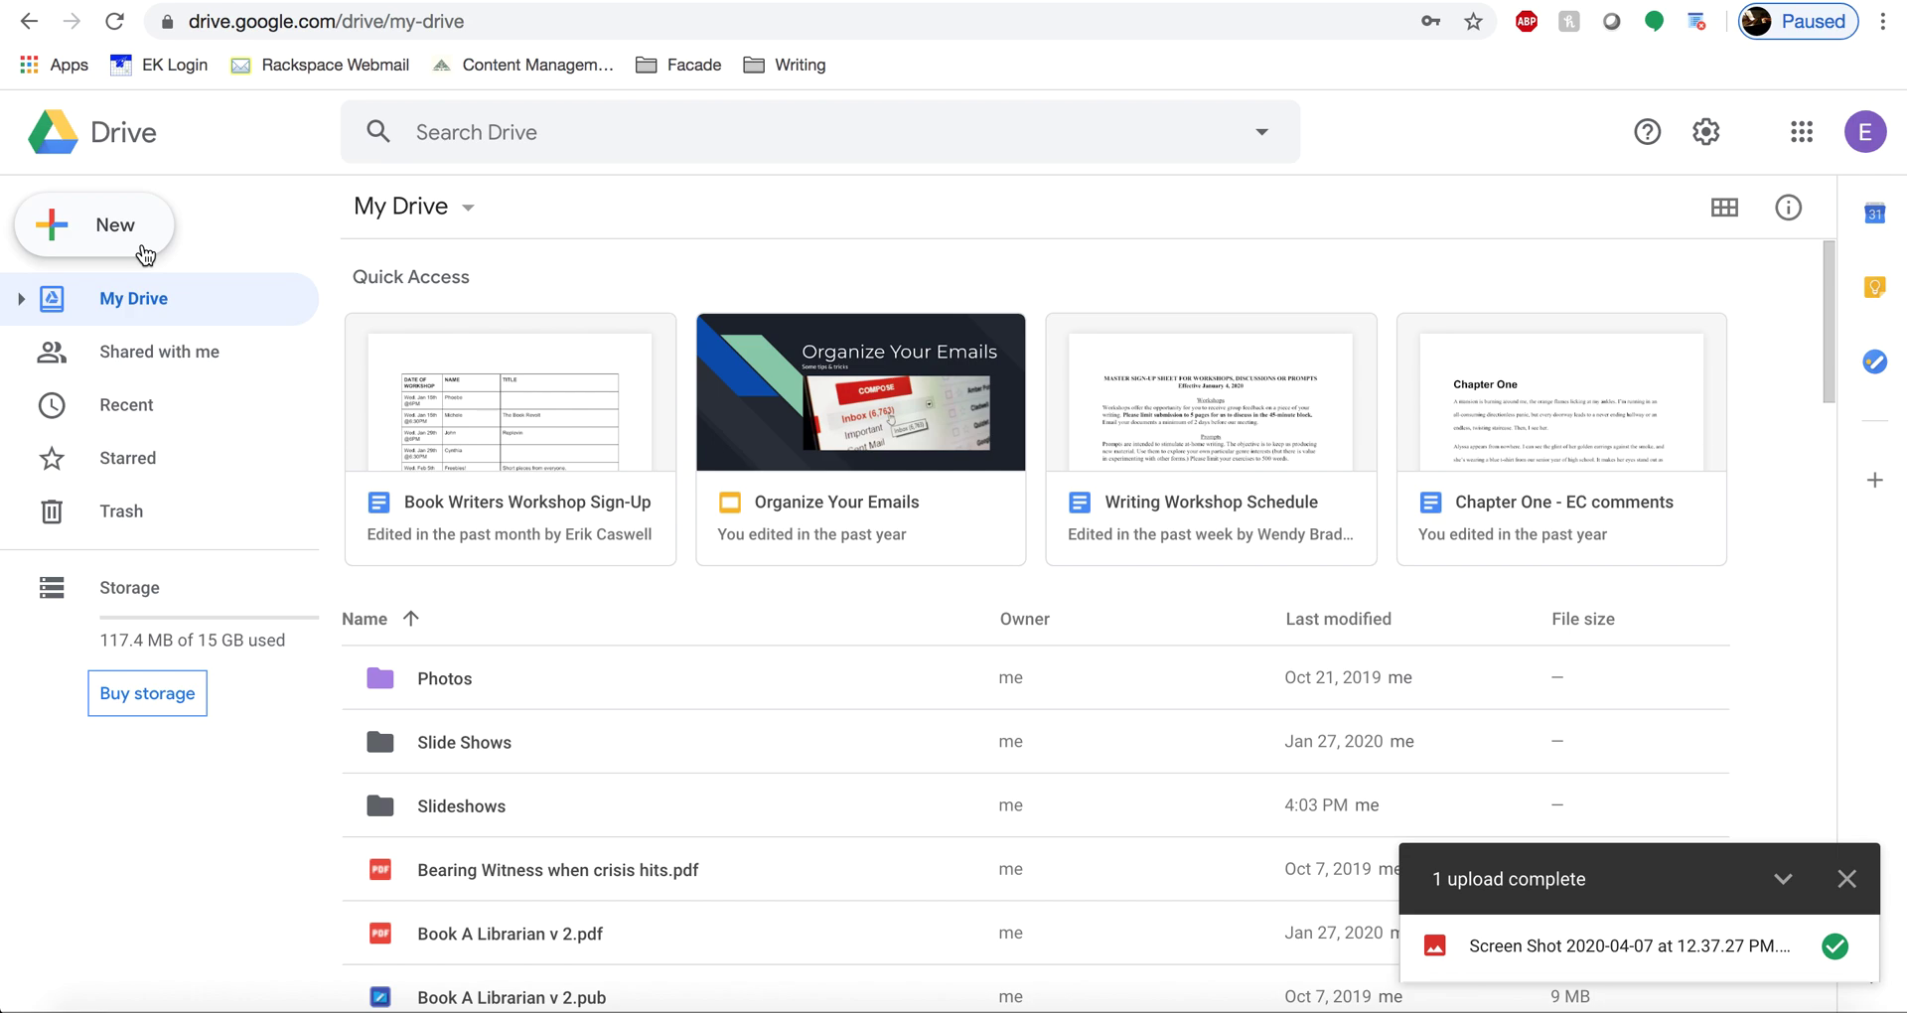
- Create a blank Untitled Google Docs document and switch back to the My Drive list
click(143, 250)
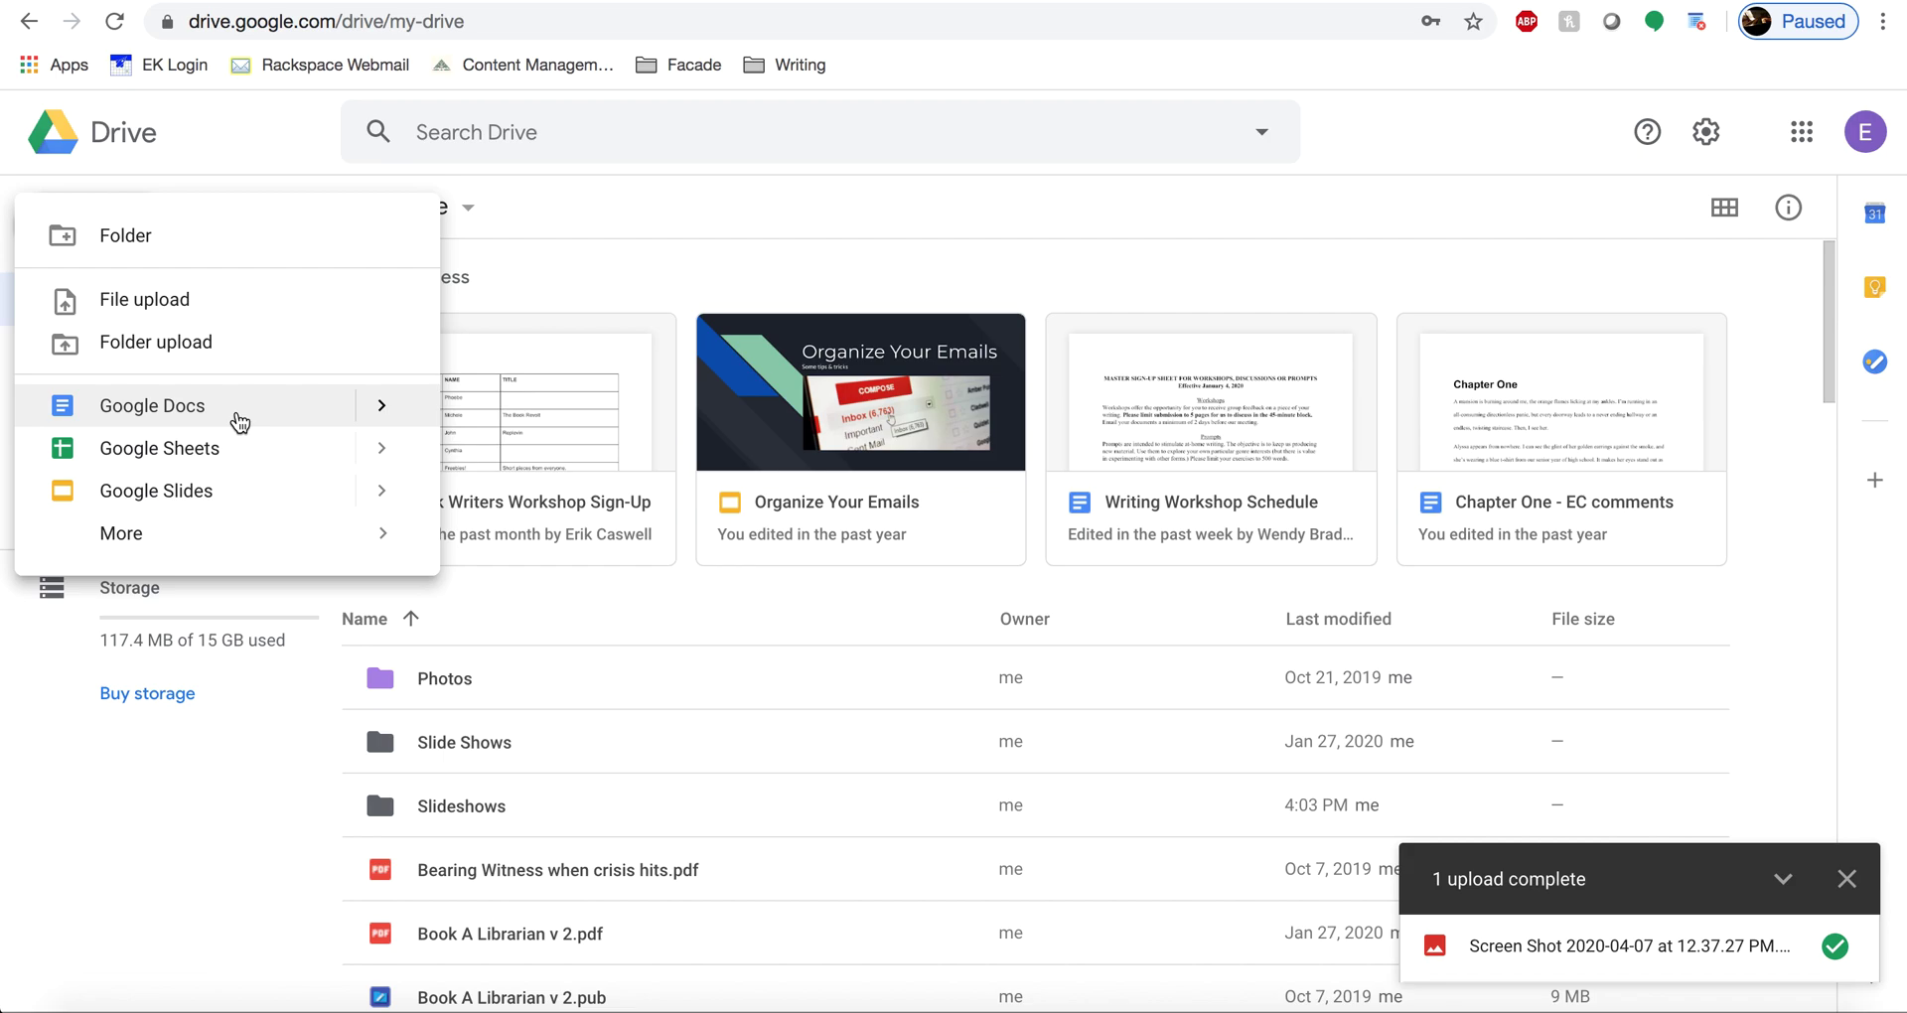
click(239, 422)
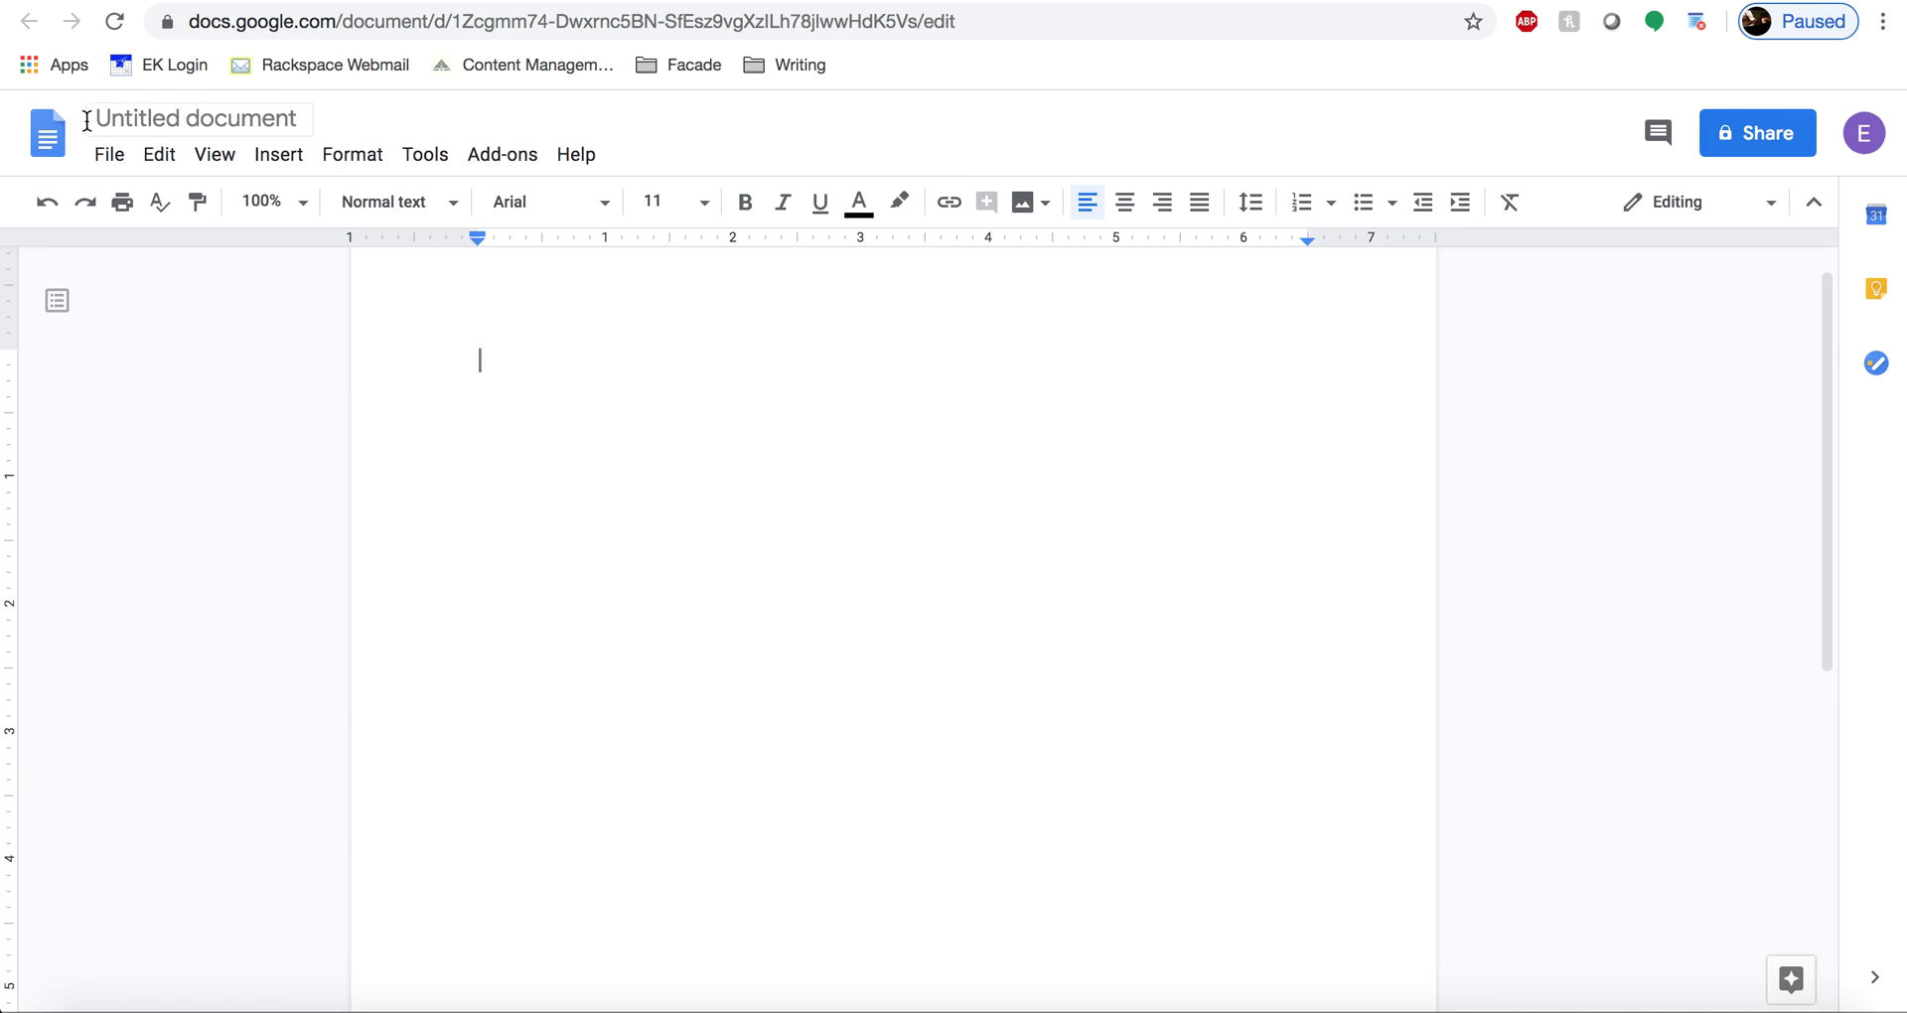
click(1658, 2)
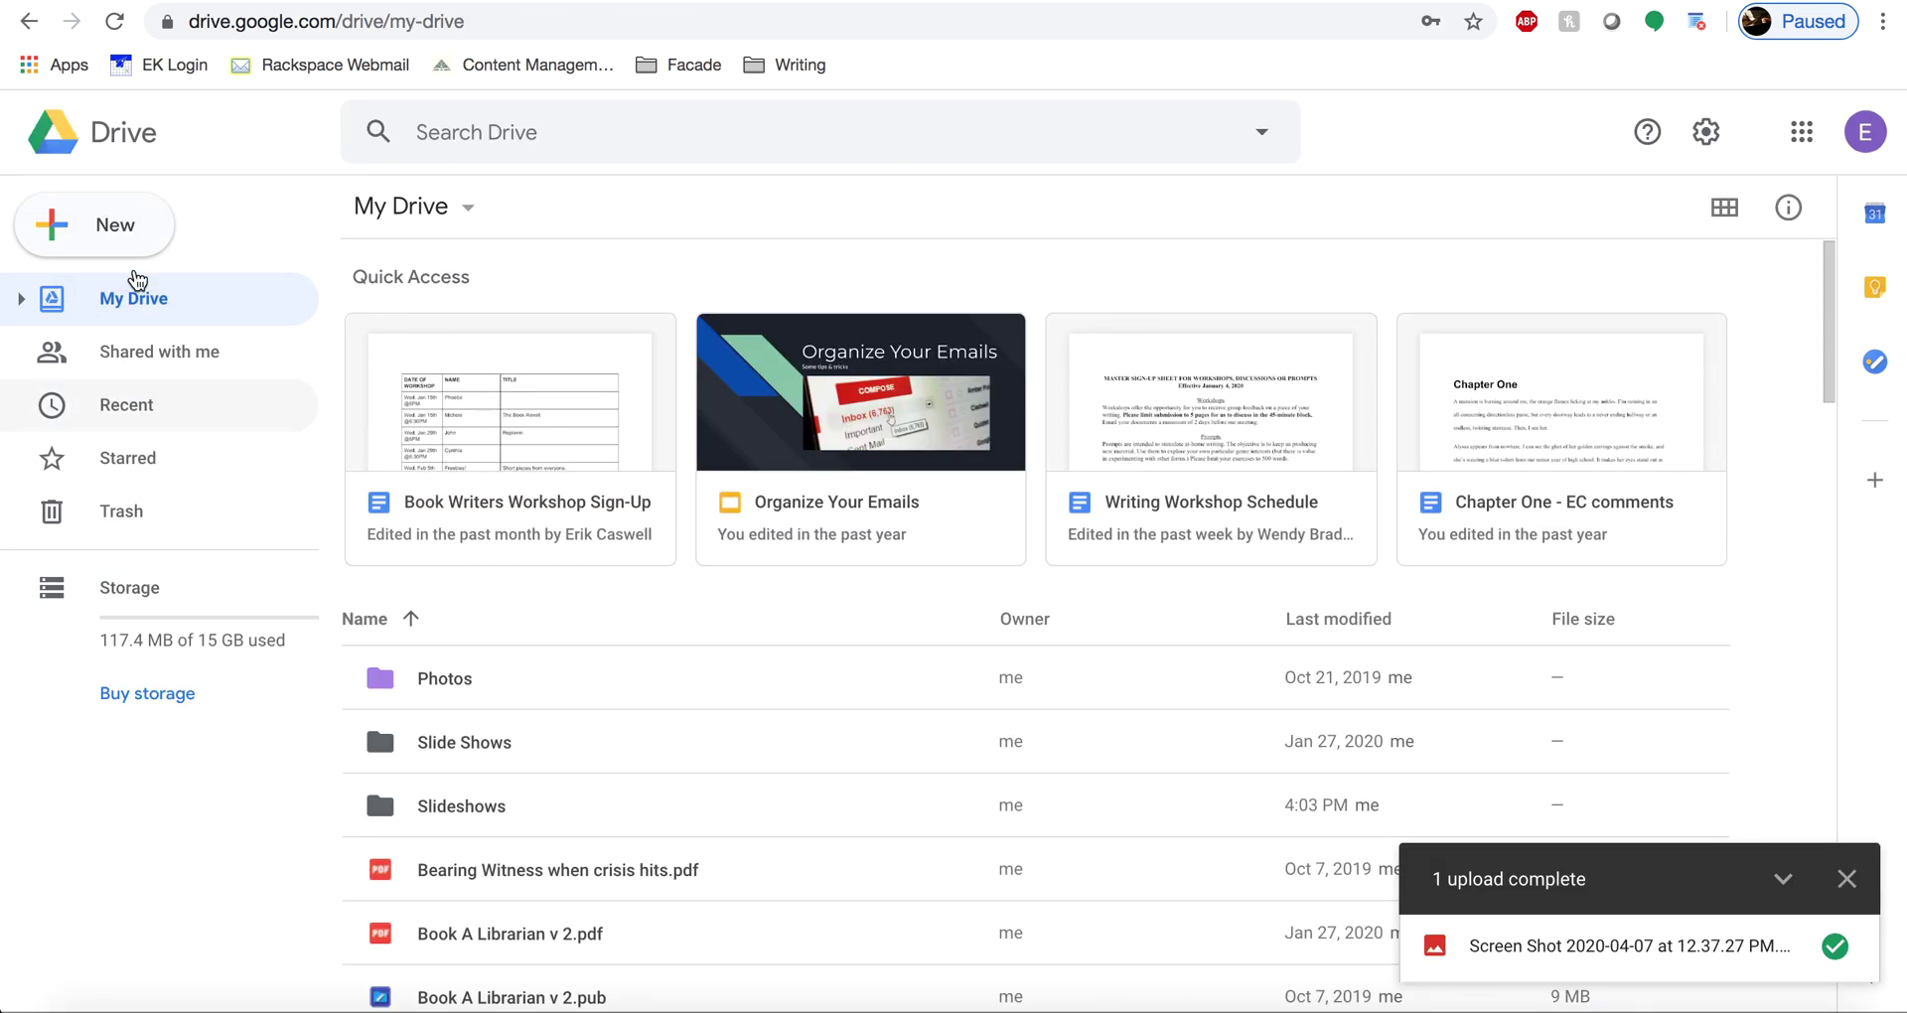
click(129, 237)
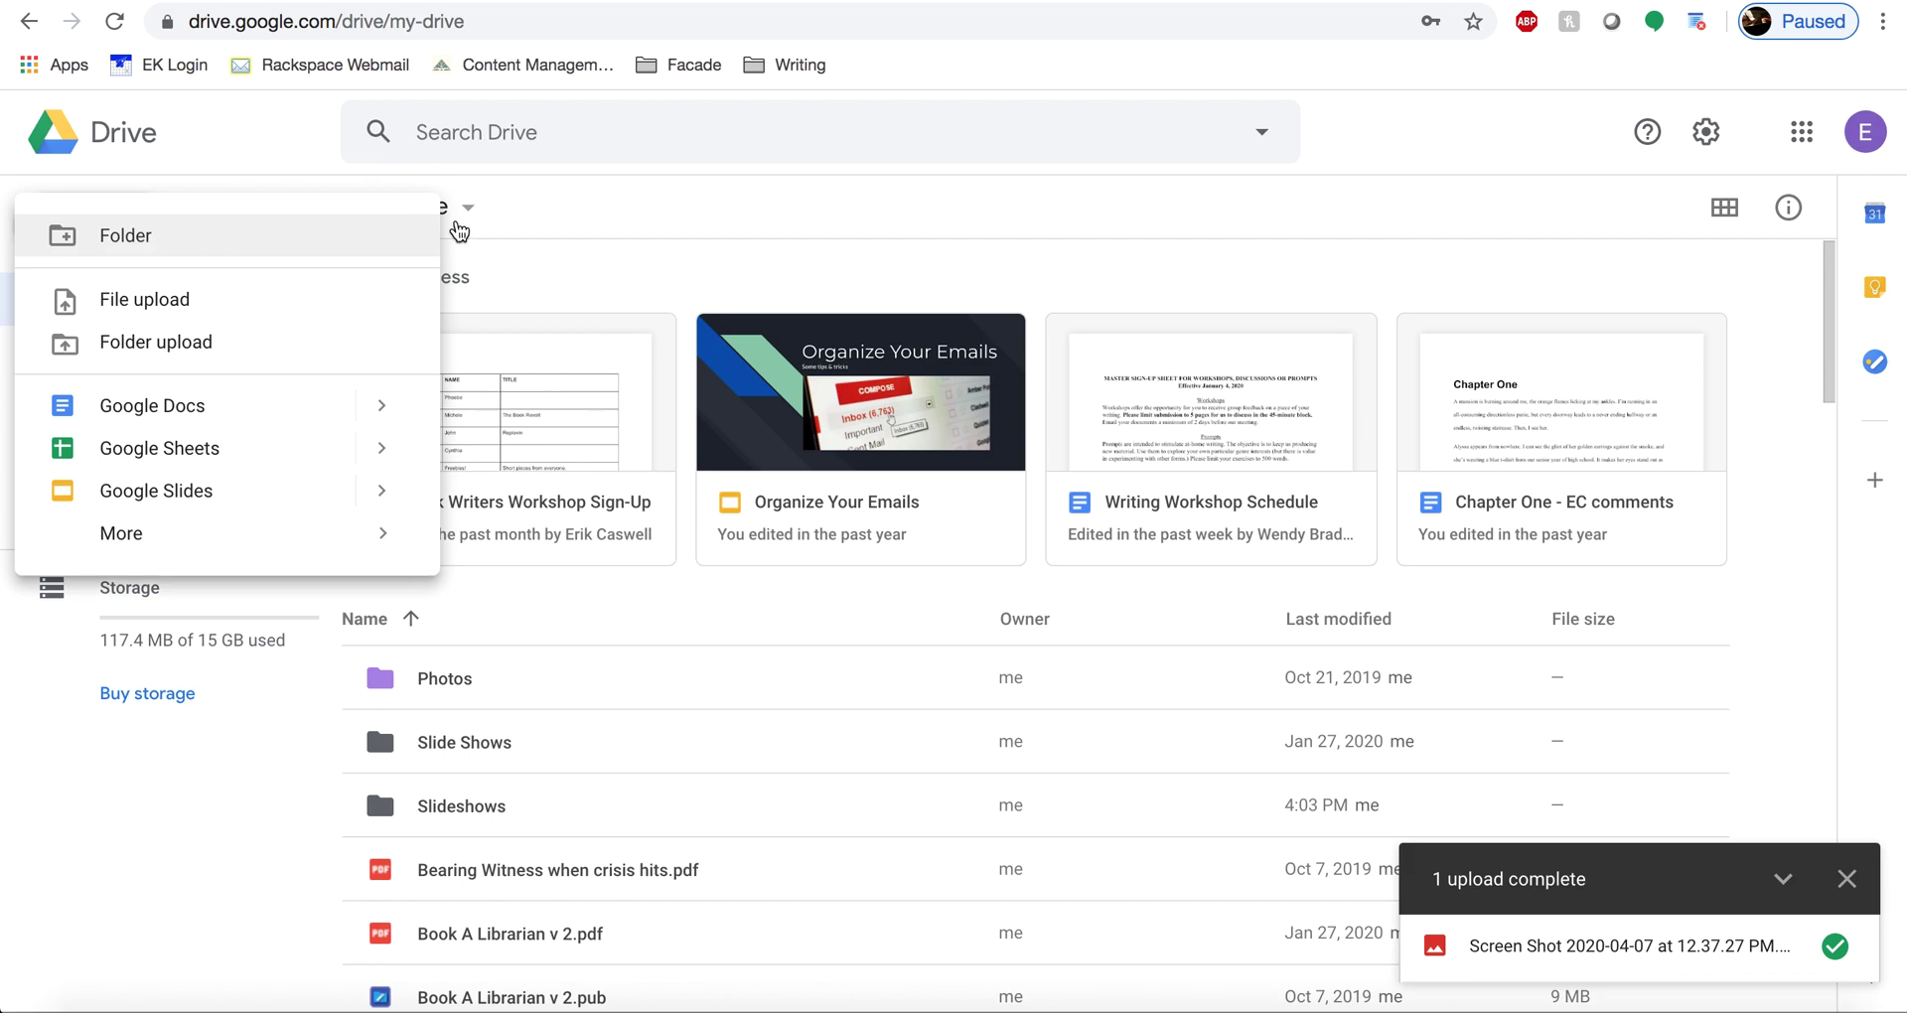
click(572, 272)
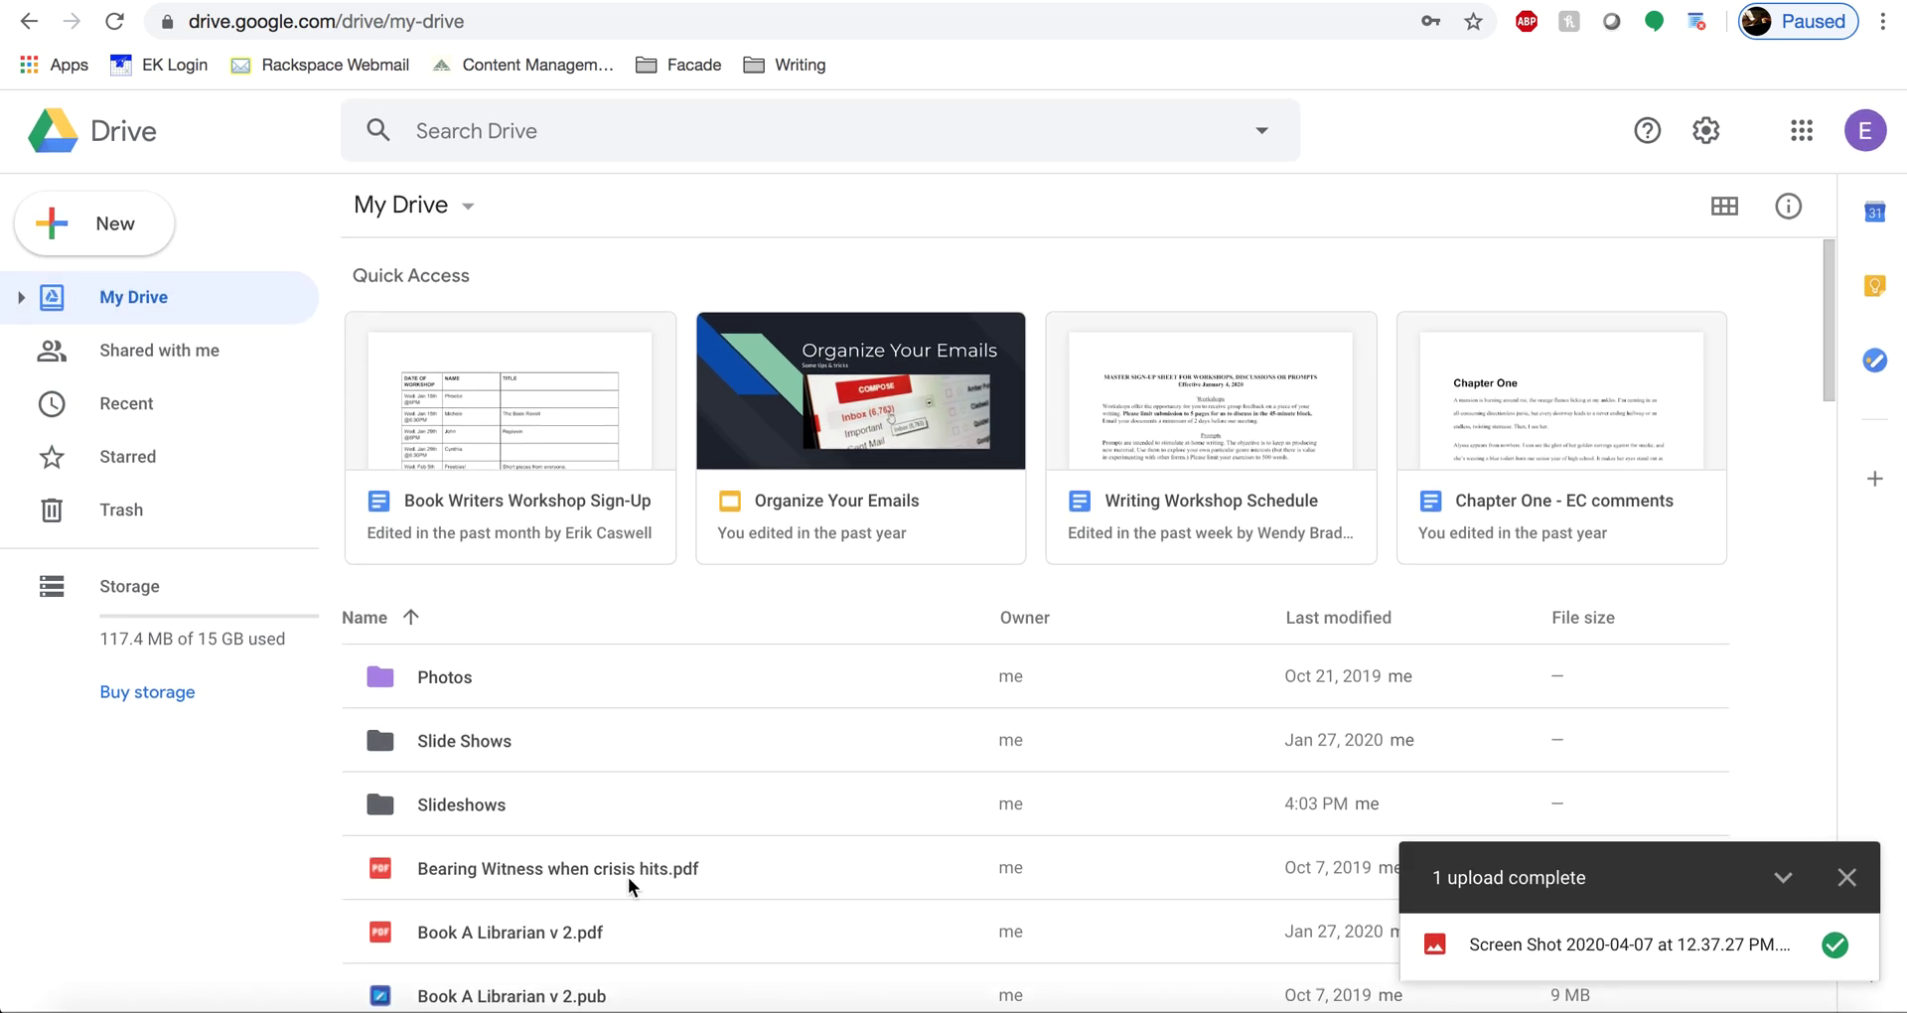
scroll(630, 886, down, 3)
scroll(630, 886, up, 3)
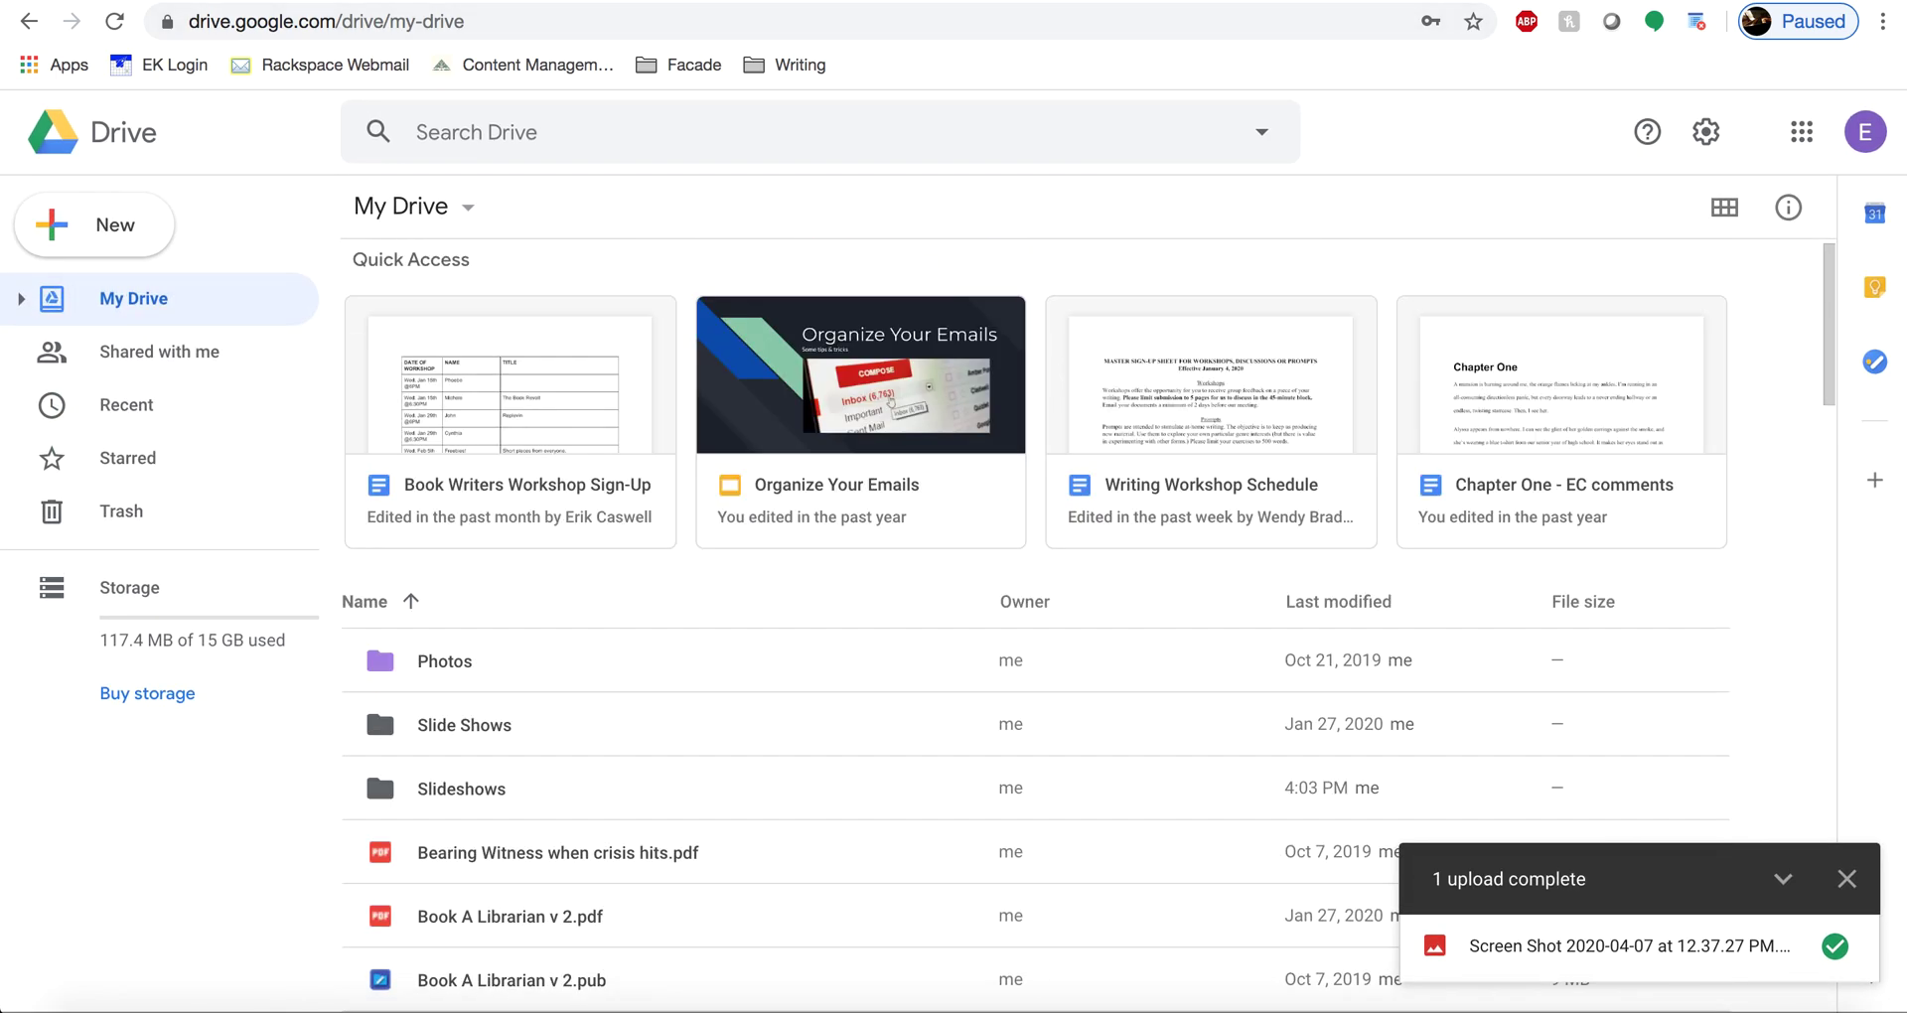
- Title the document 'Something', type 'Hello! This is how you make a Google Doc.', and locate it in My Drive
click(276, 123)
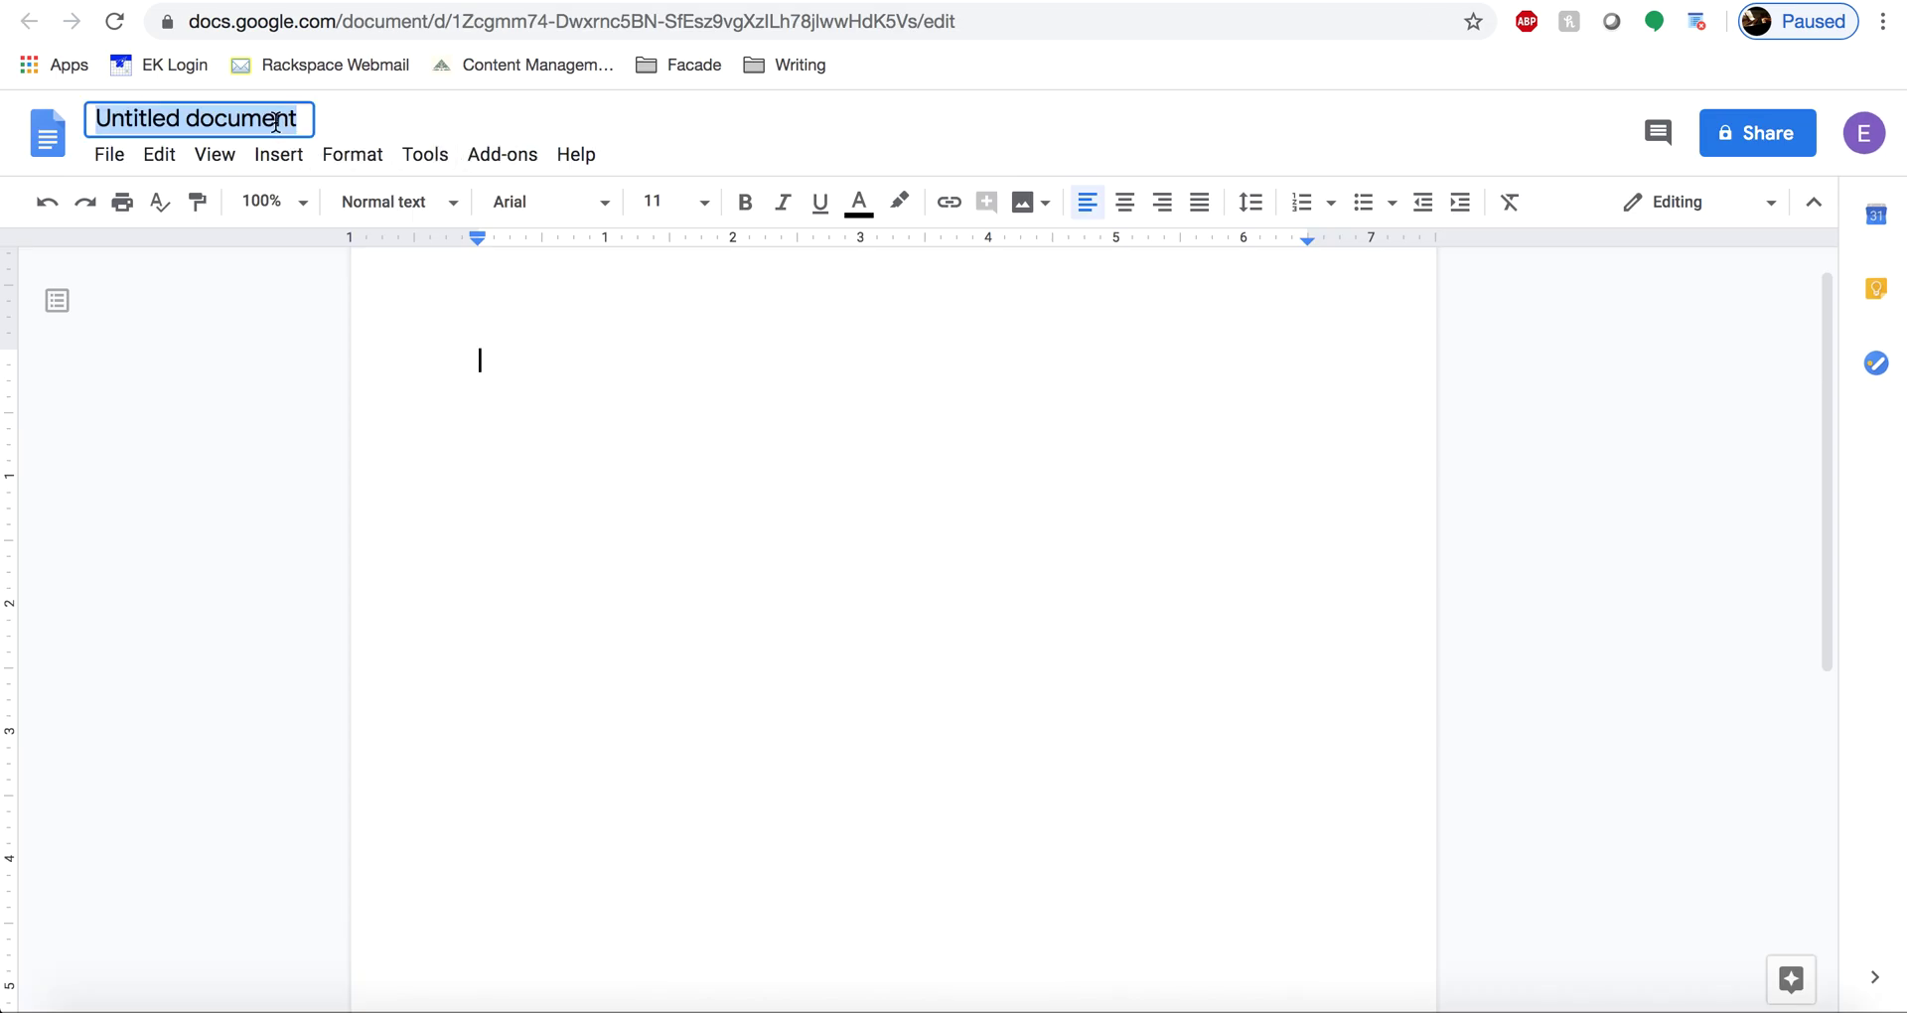
text(Something)
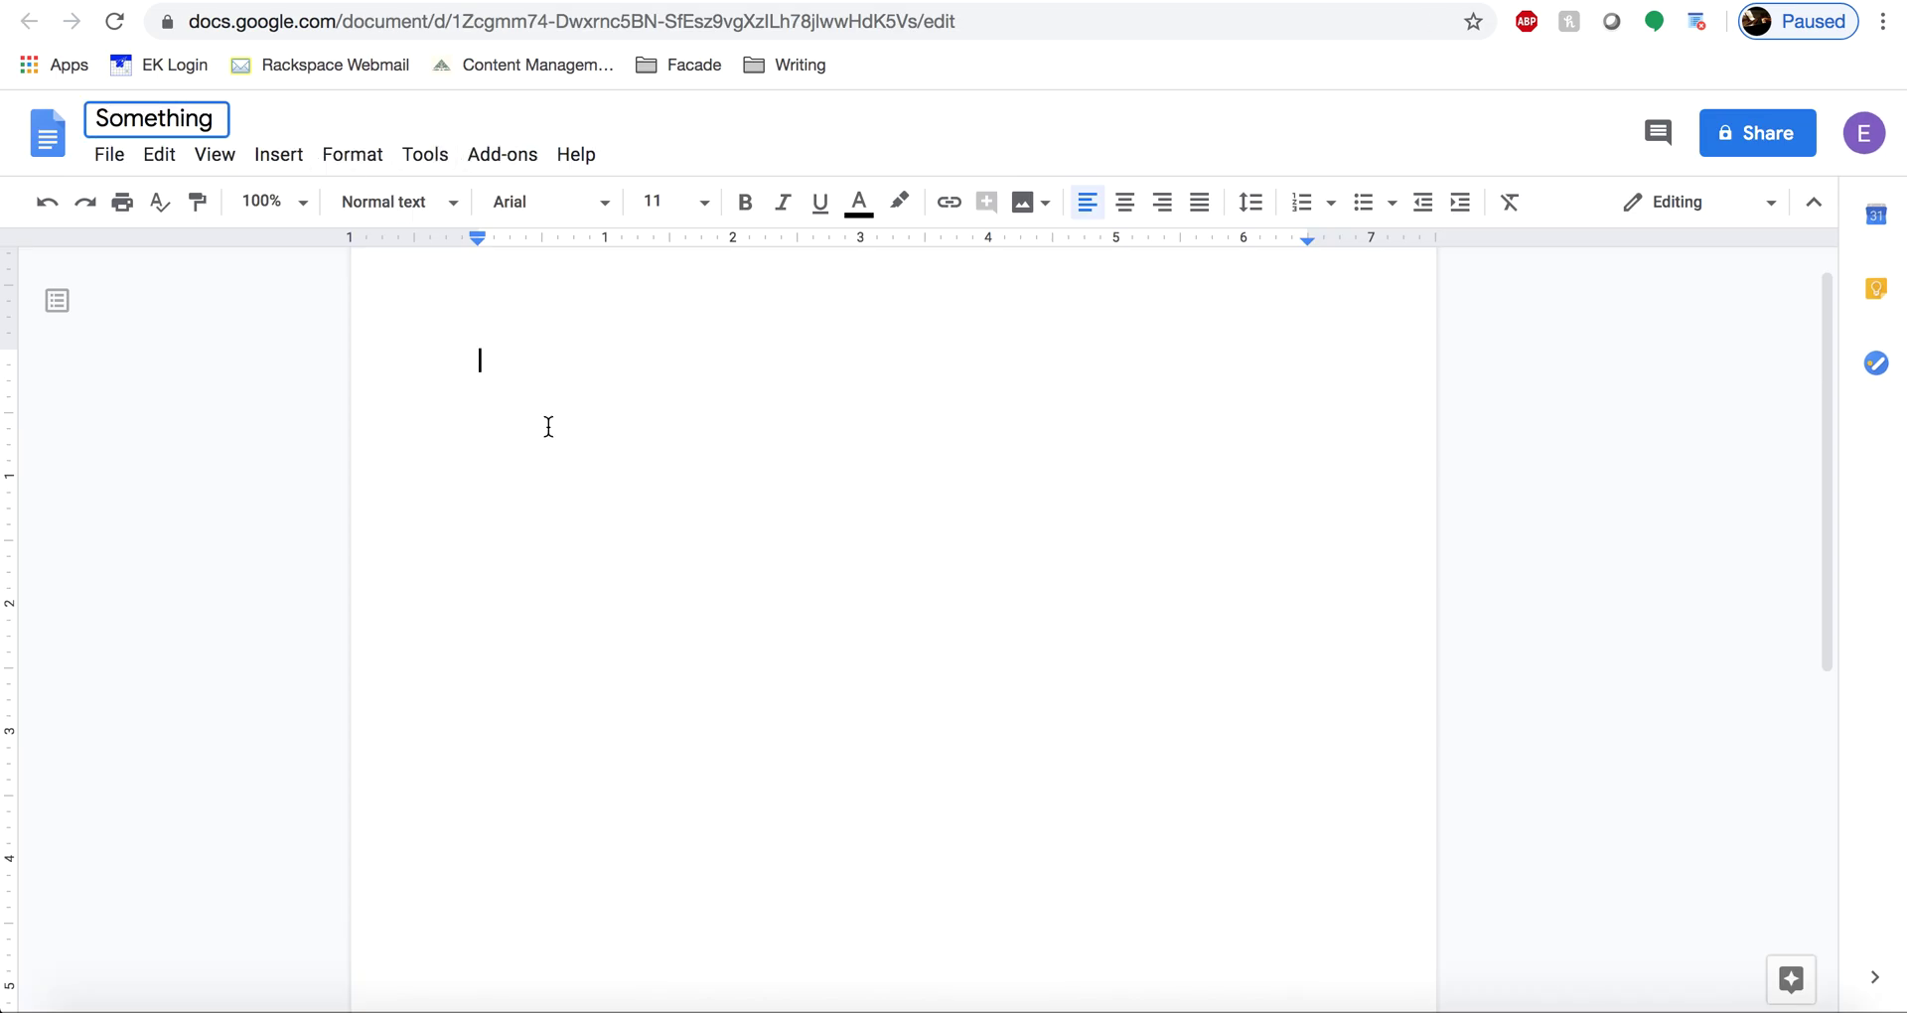
click(549, 426)
text(Hello! This is how you make)
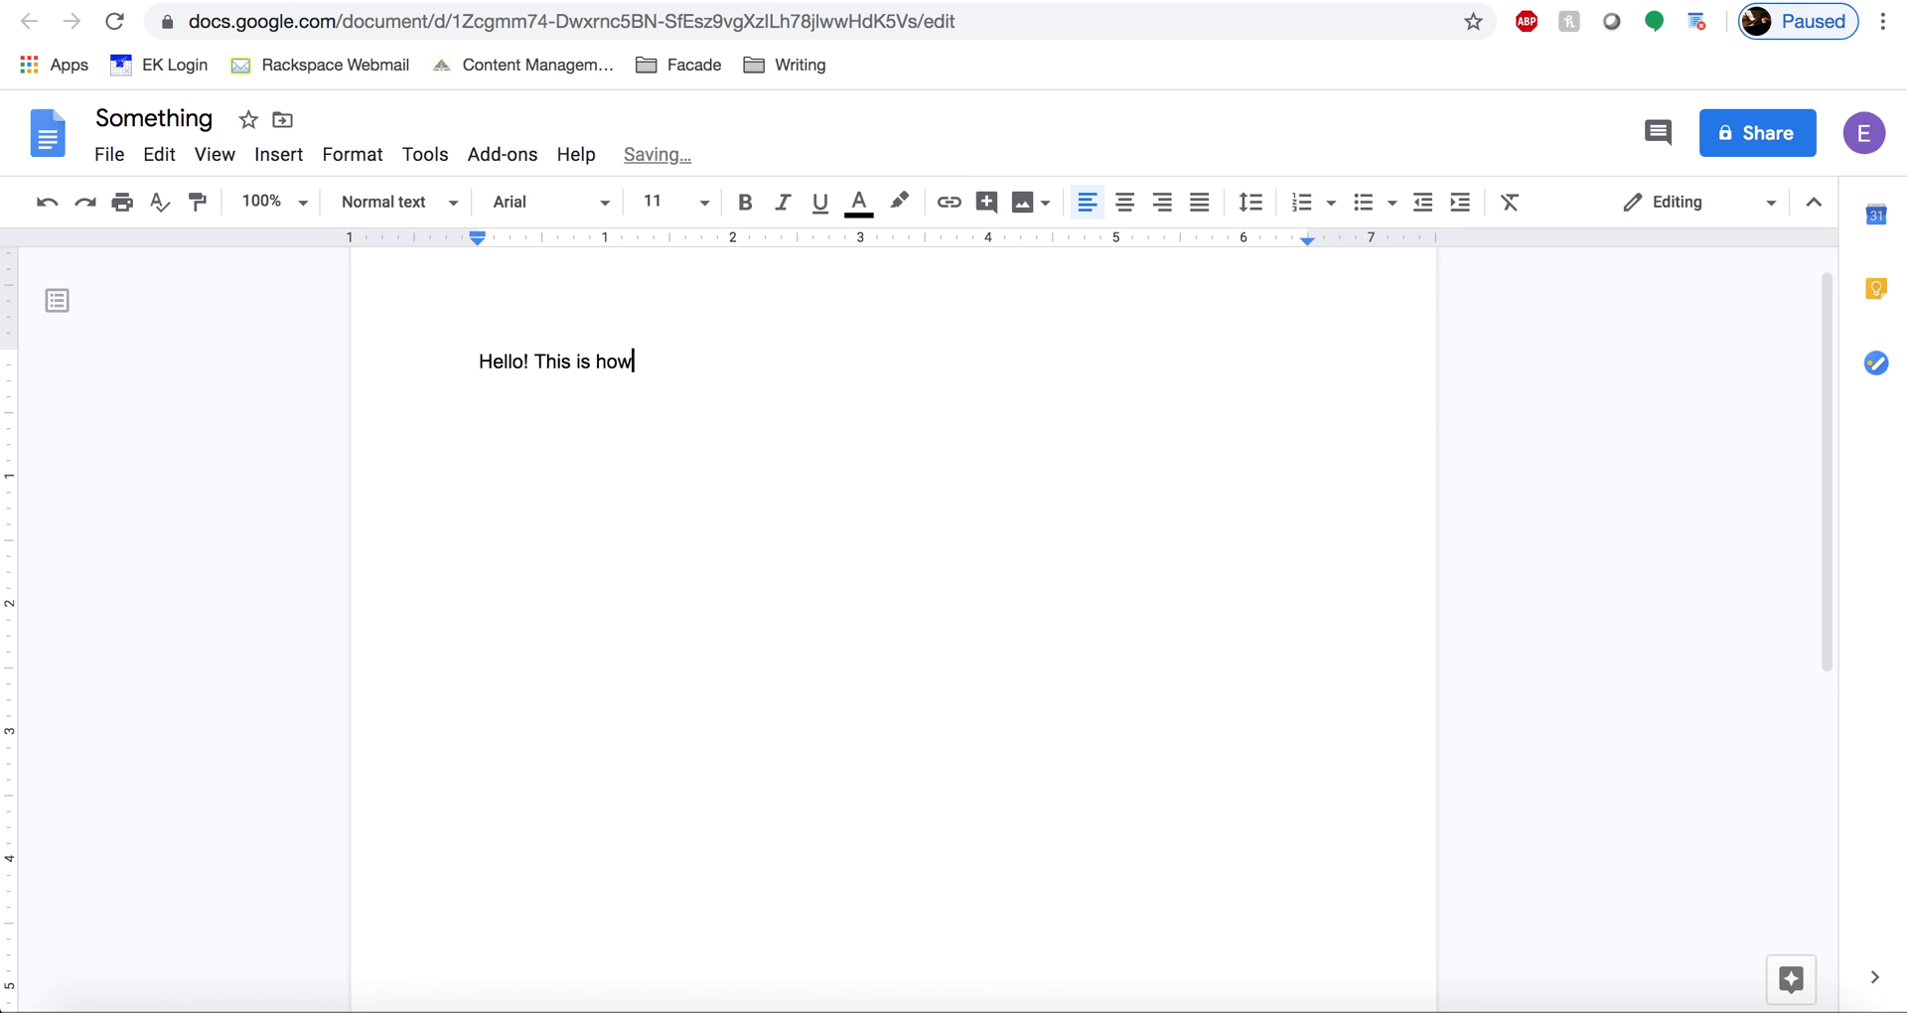
text( a Google Doc.)
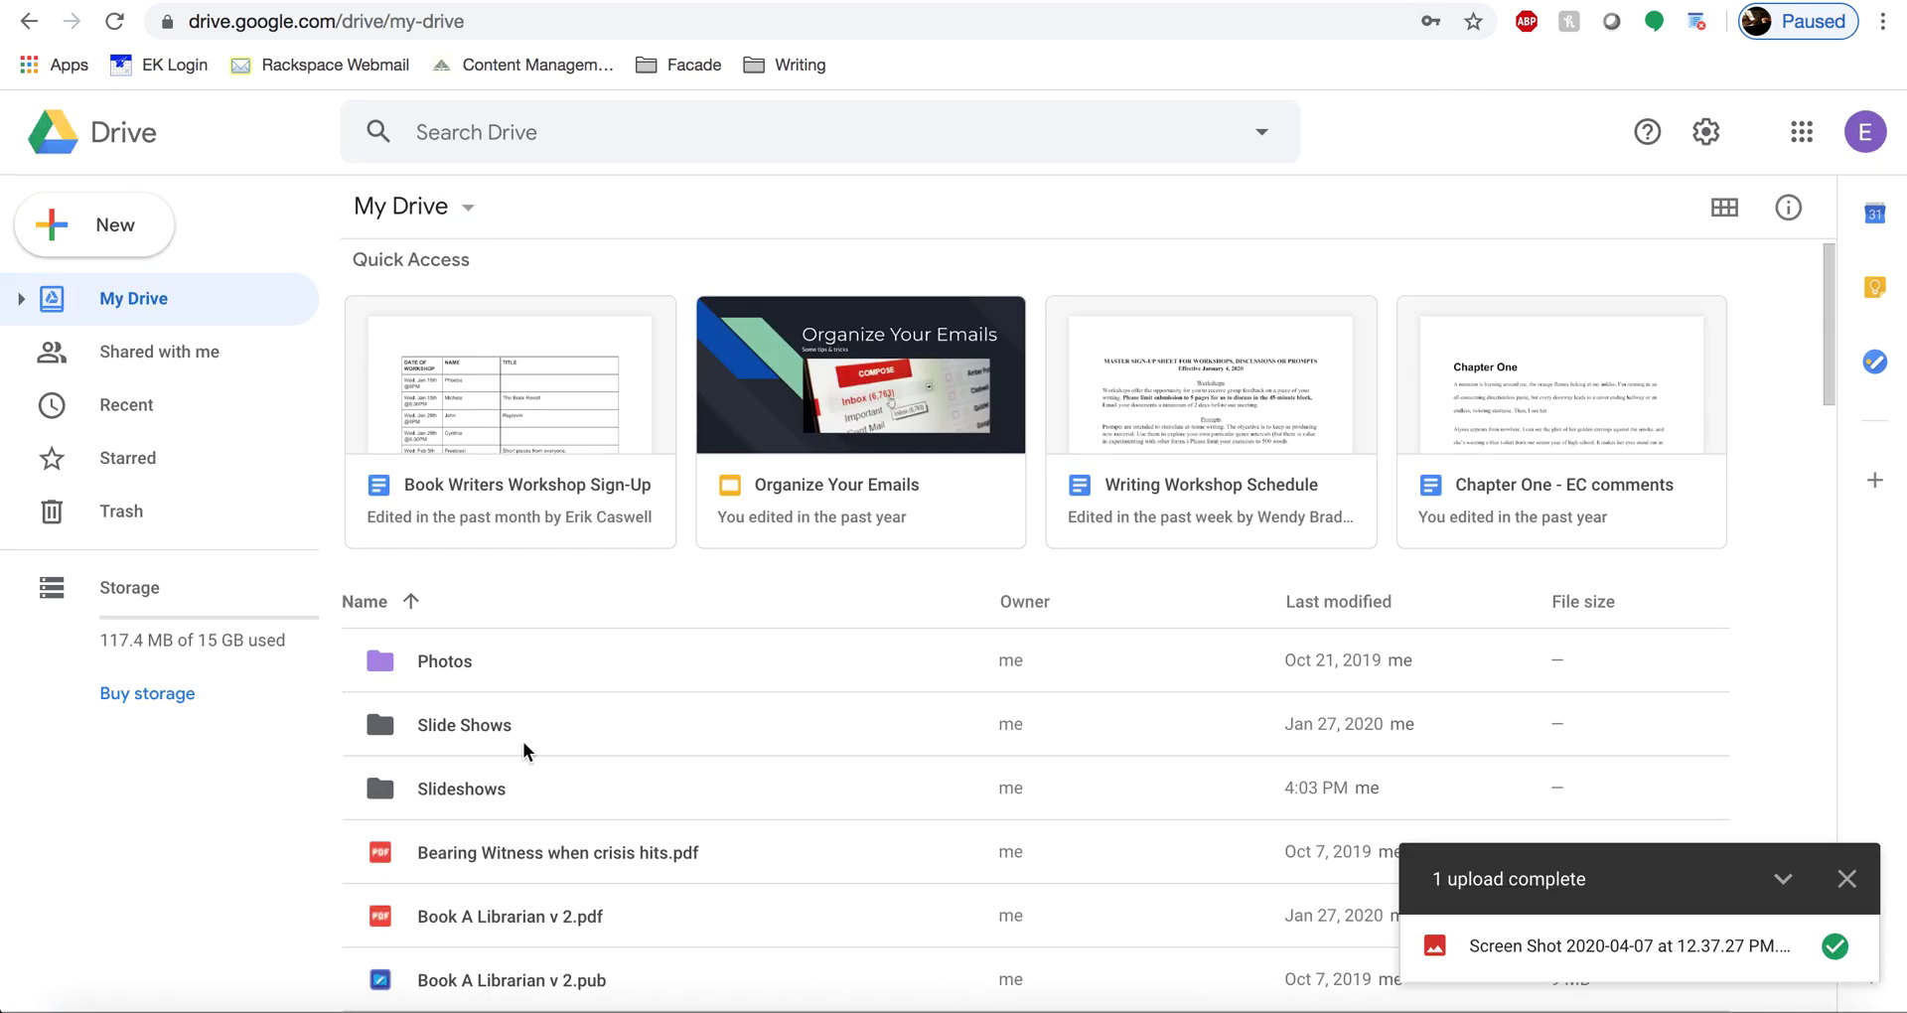
scroll(526, 751, down, 10)
scroll(522, 741, down, 15)
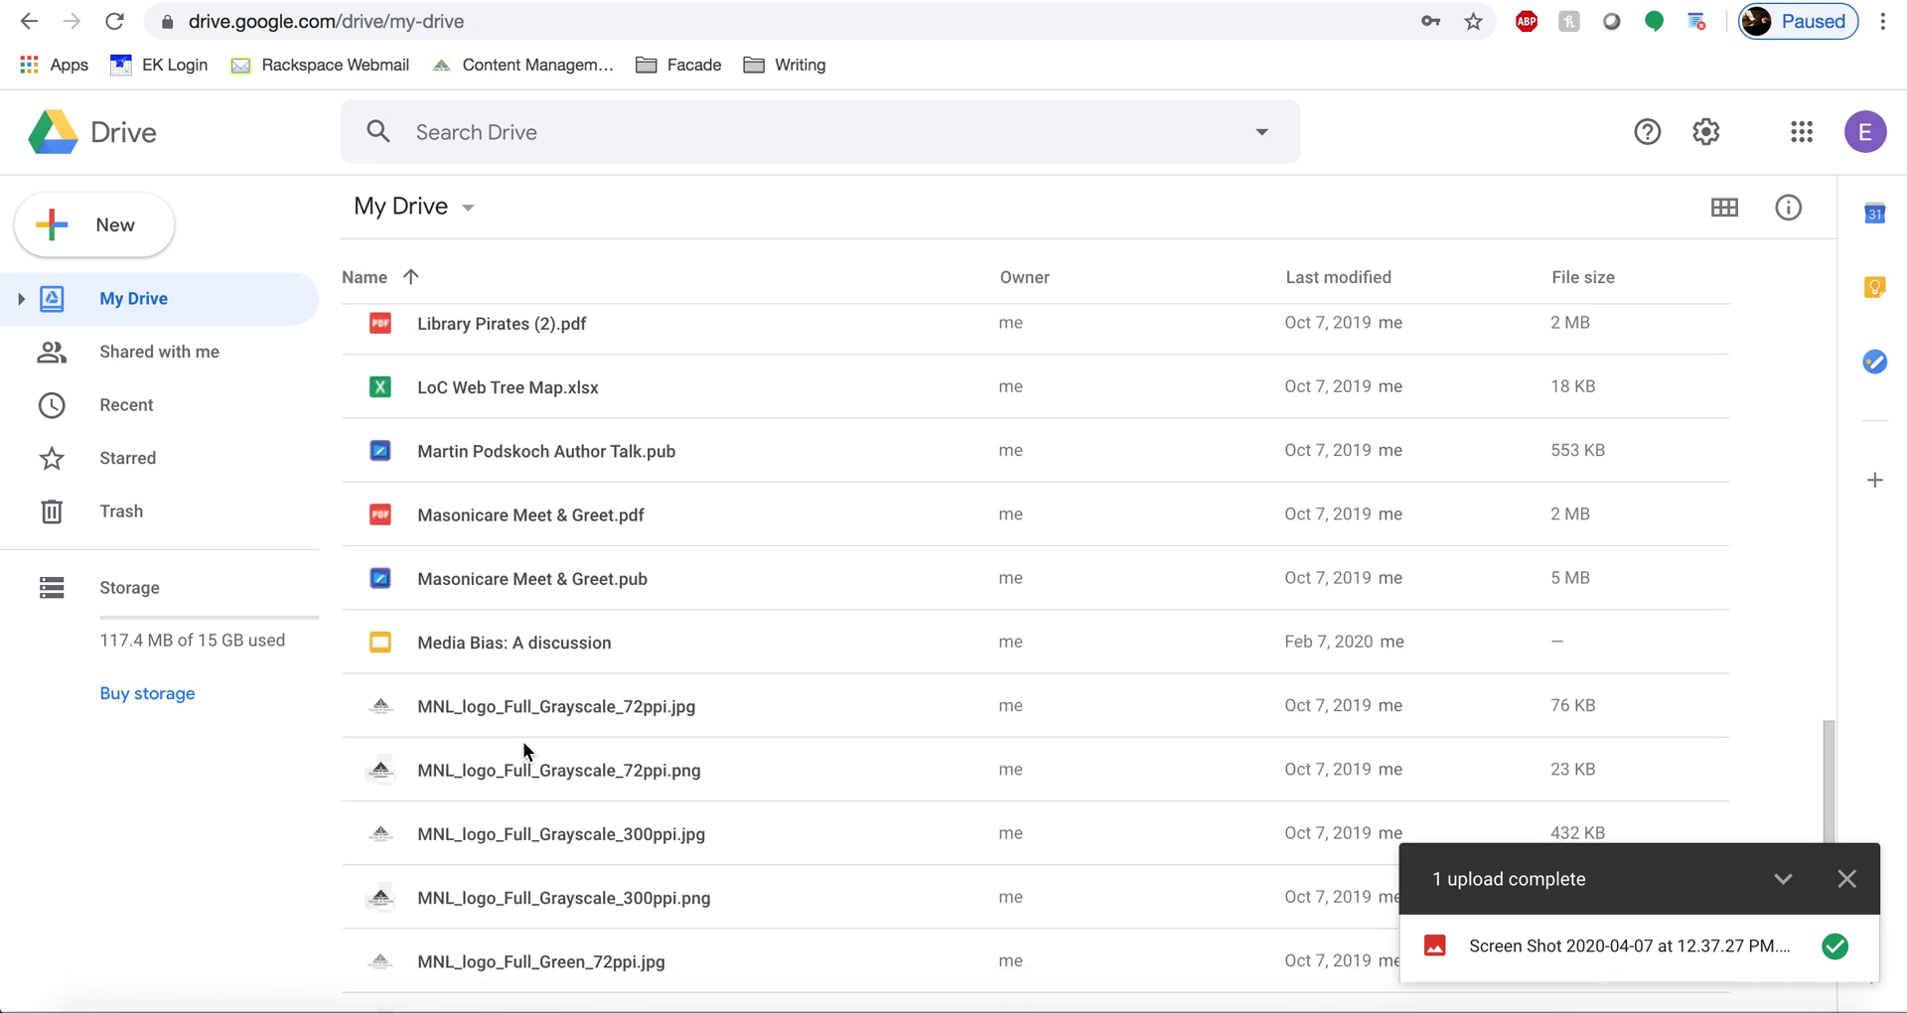
scroll(522, 741, down, 6)
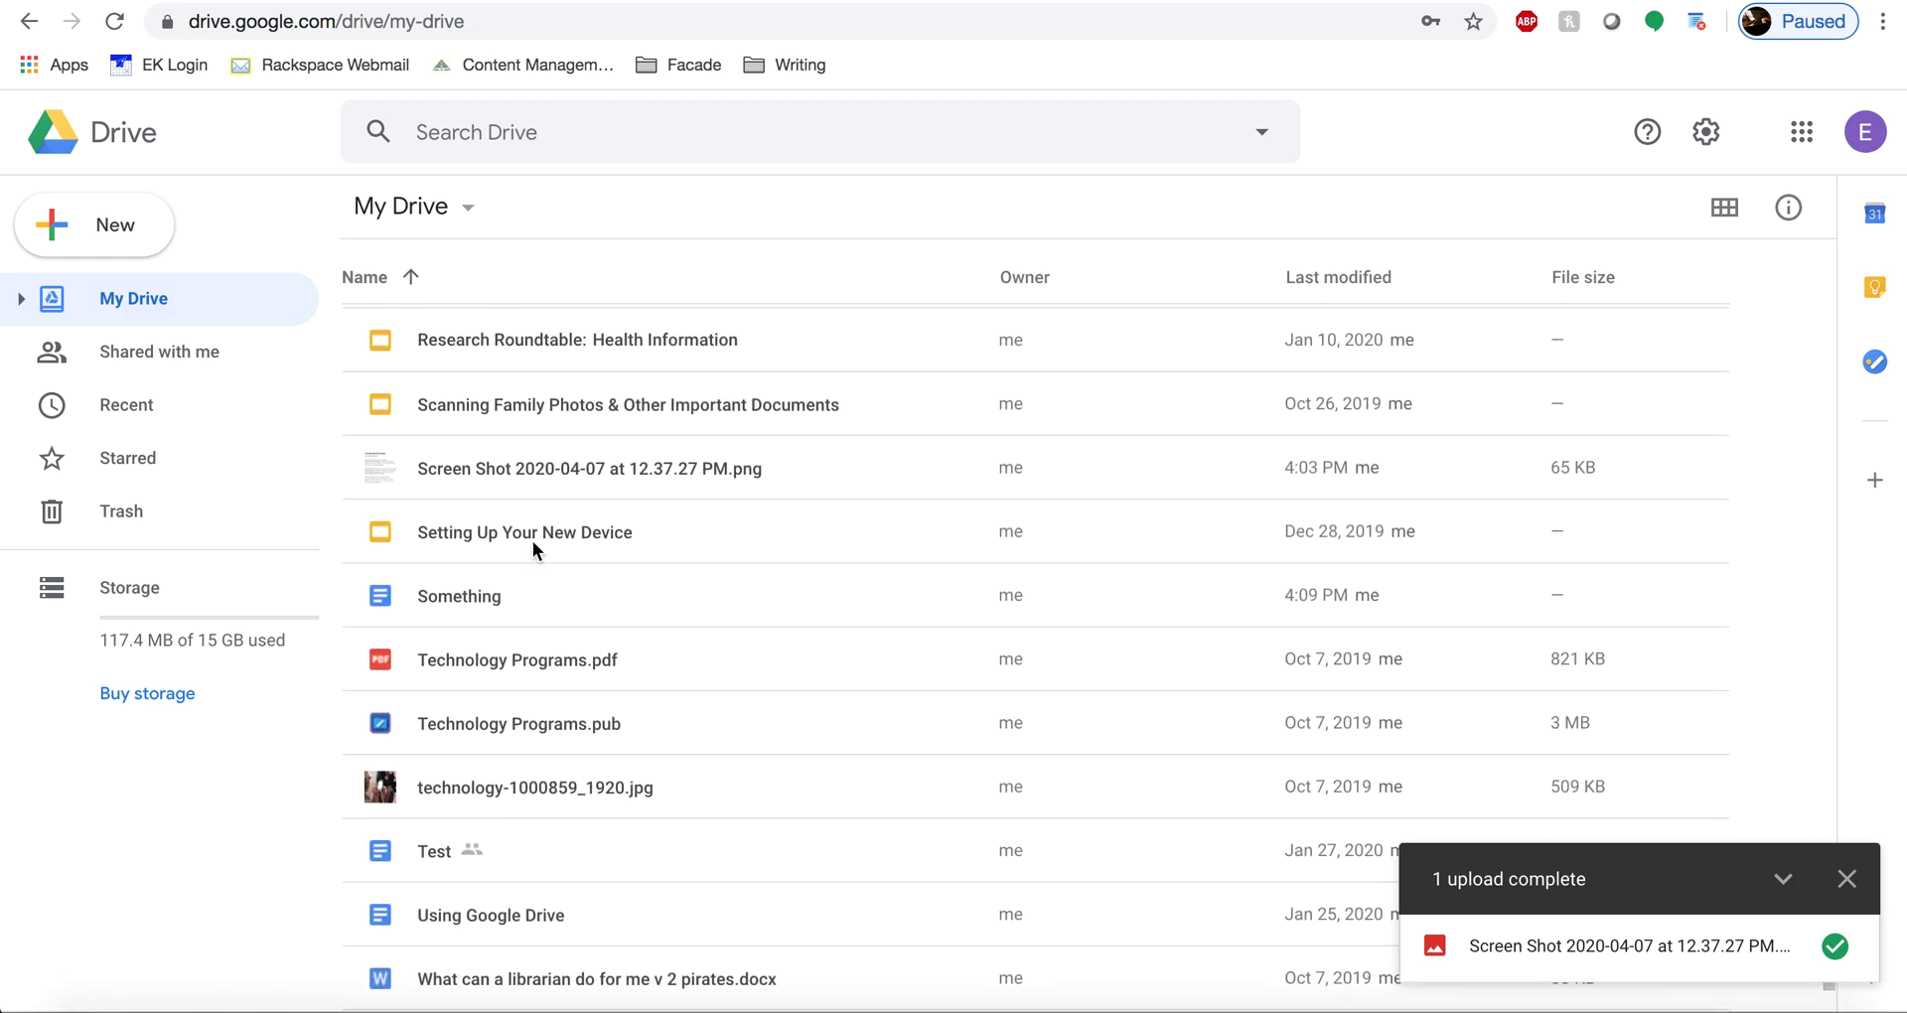
- Open the 'Something' doc from Drive and complete its line: 'Hello! This is how you make a Google Doc.'
double_click(527, 587)
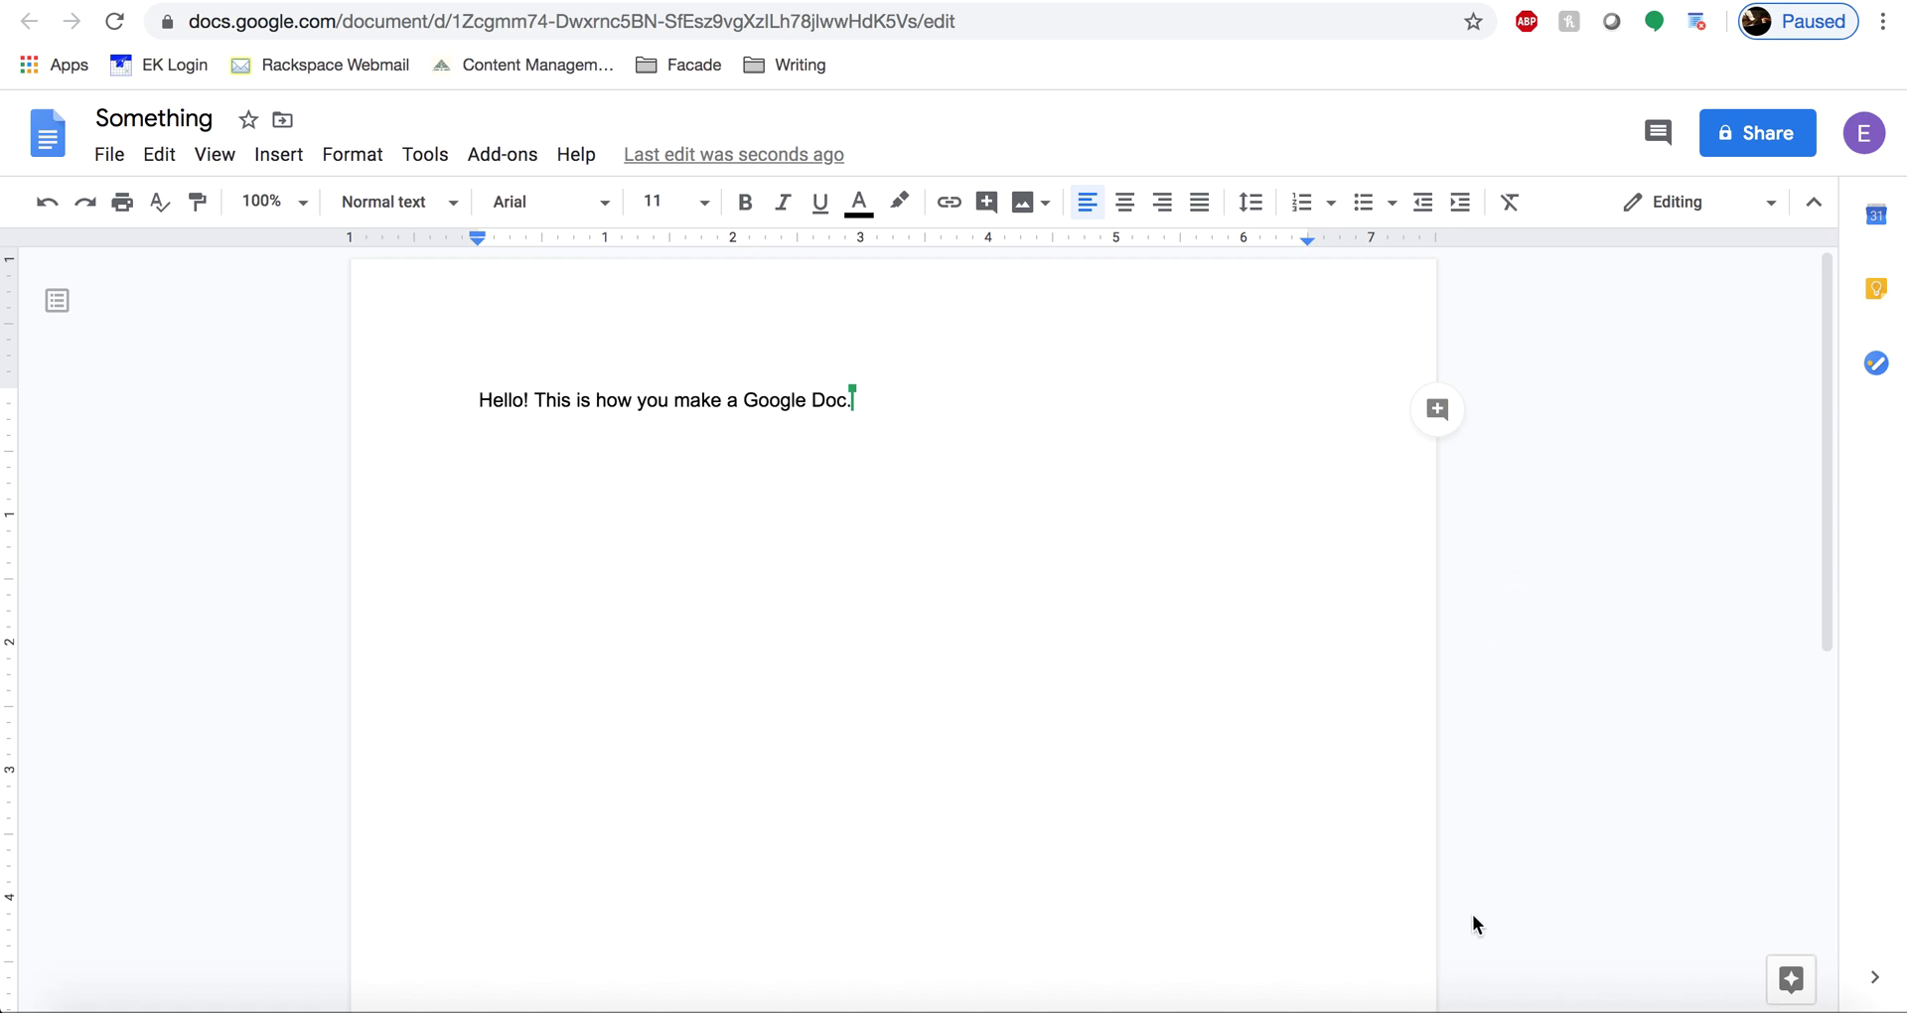
right_click(1490, 1001)
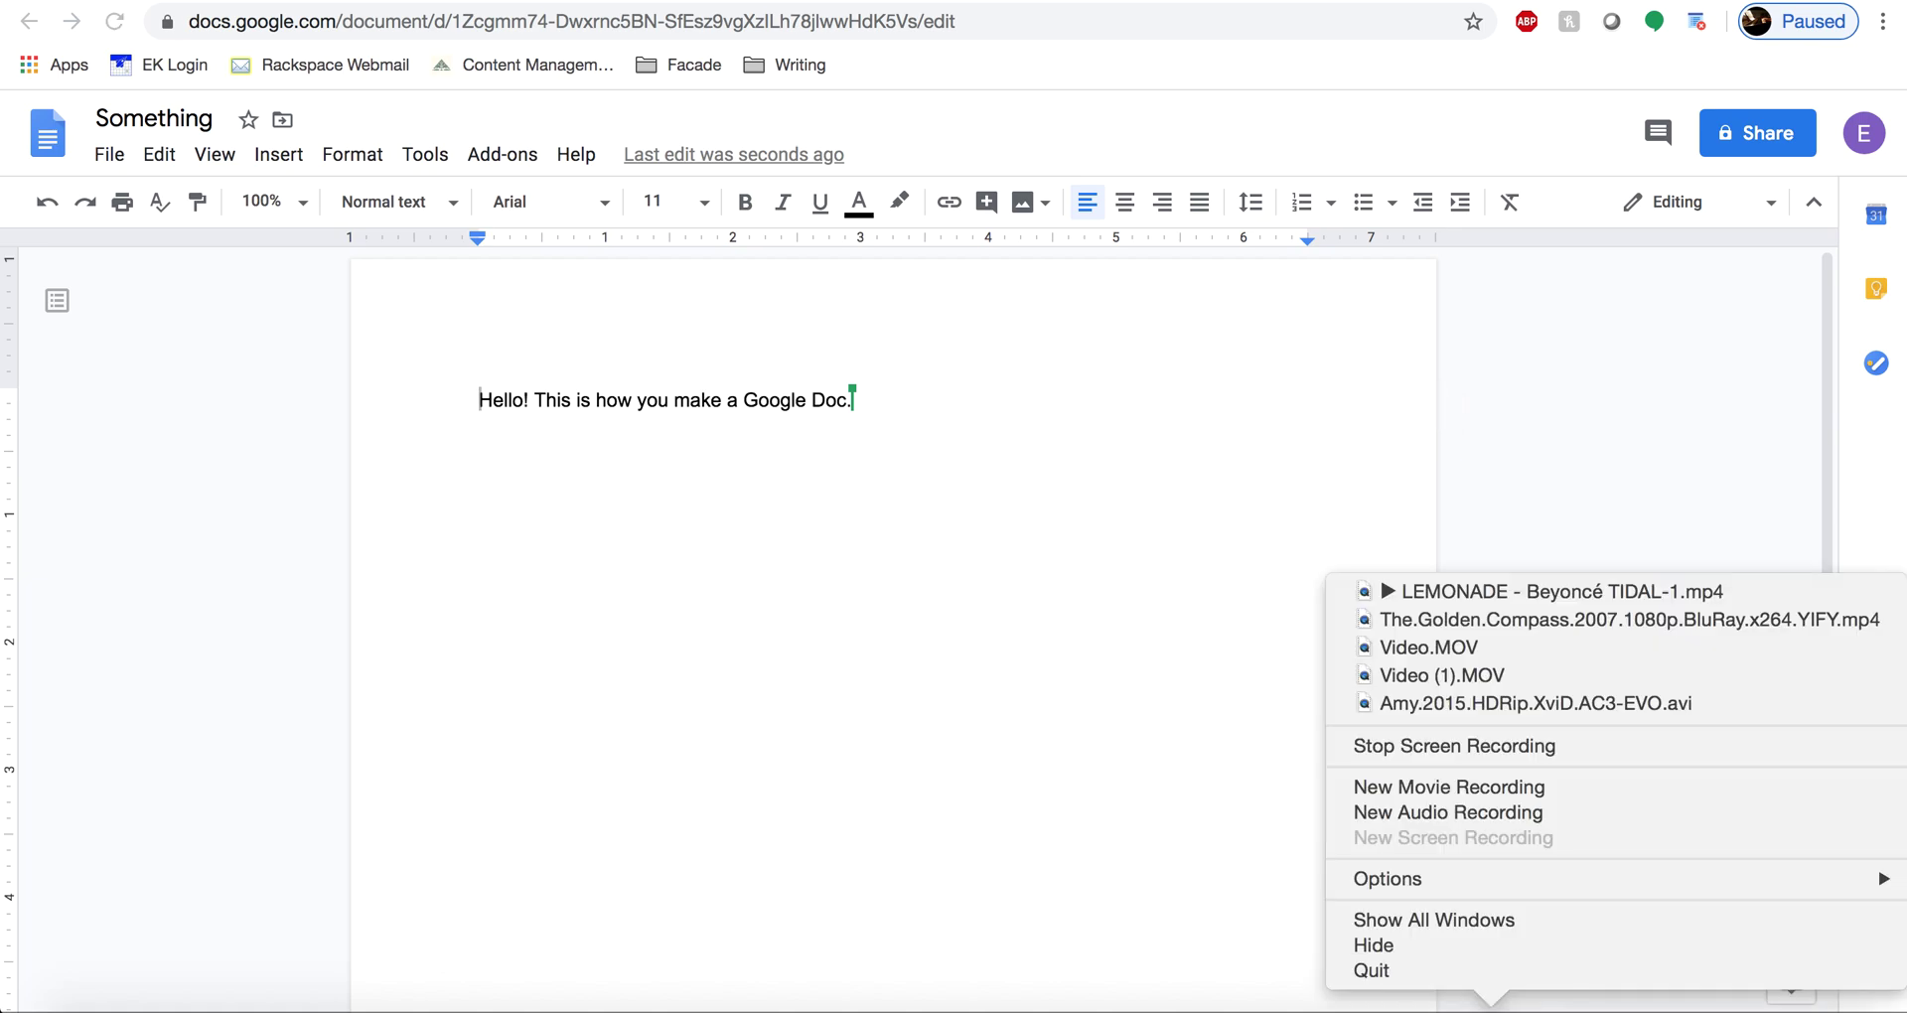